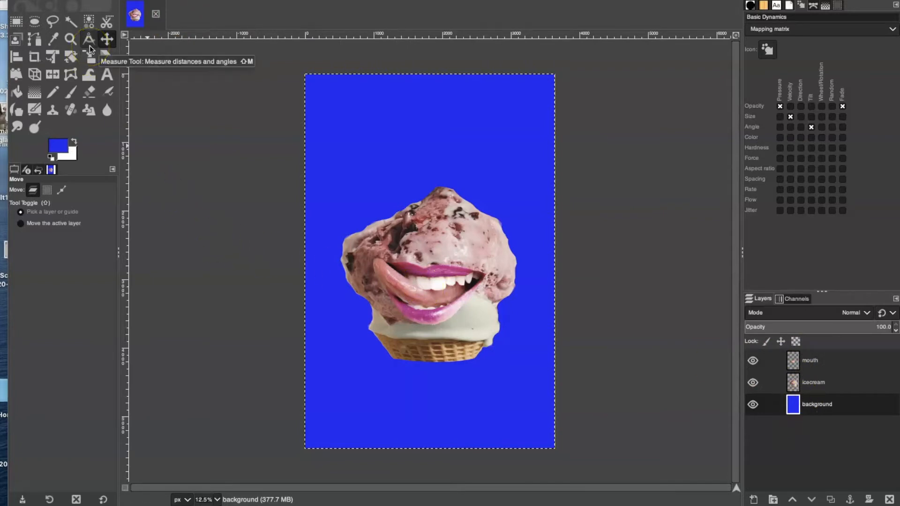
# Step: Open sunglasses.jpg from the ArtOfRecov_Tutorial1 folder as a separate image
pyautogui.click(83, 1)
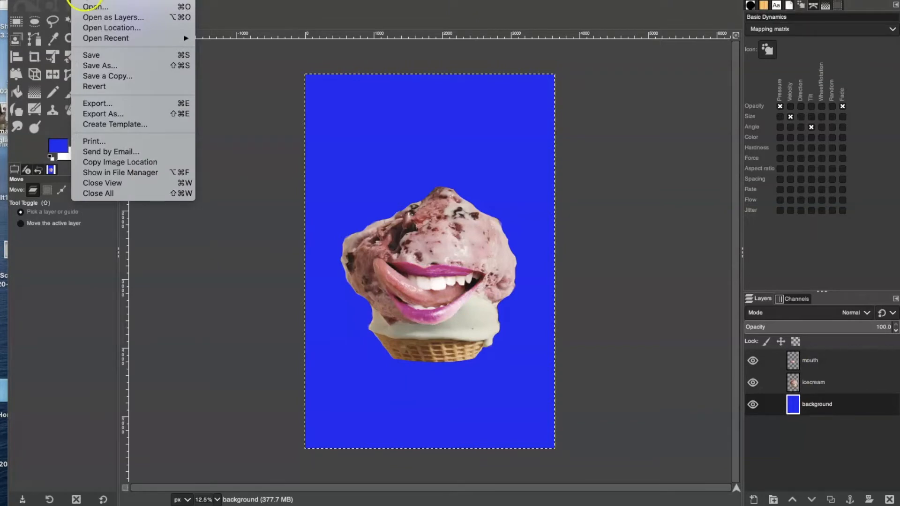
pyautogui.click(86, 9)
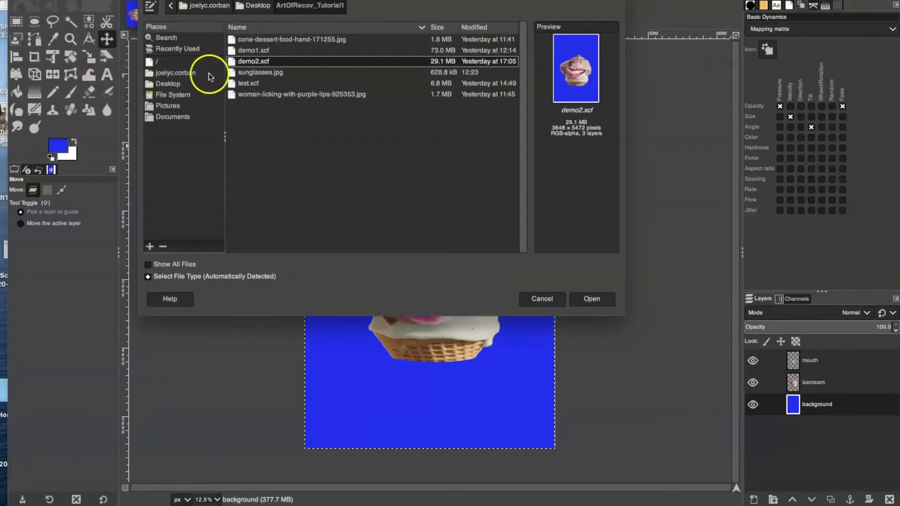
pyautogui.click(244, 72)
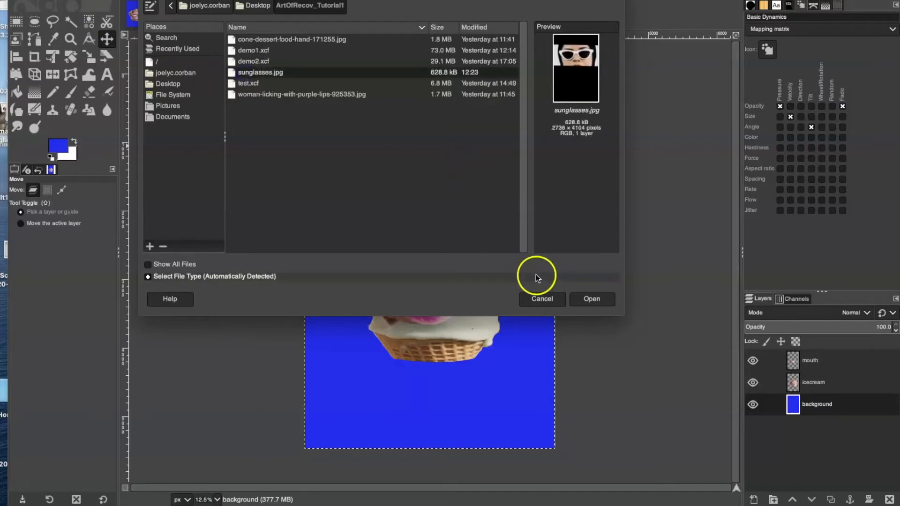
pyautogui.click(591, 298)
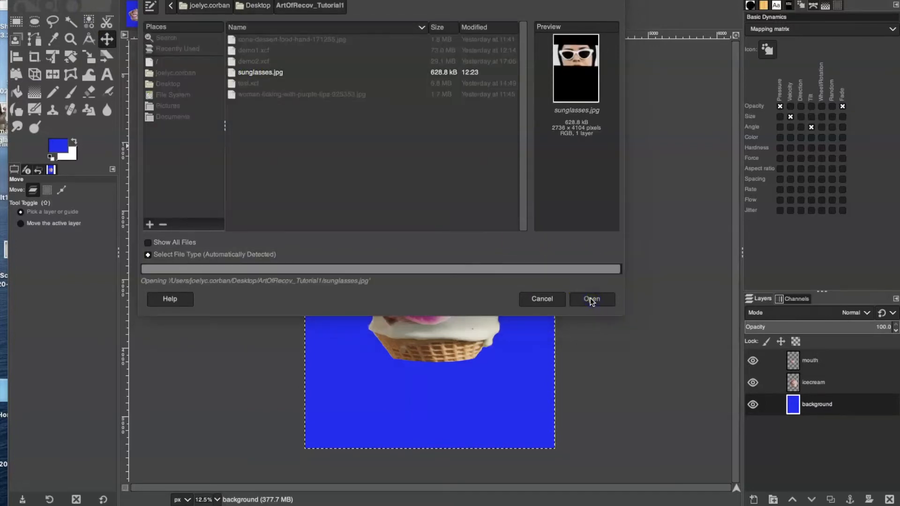
pyautogui.click(108, 128)
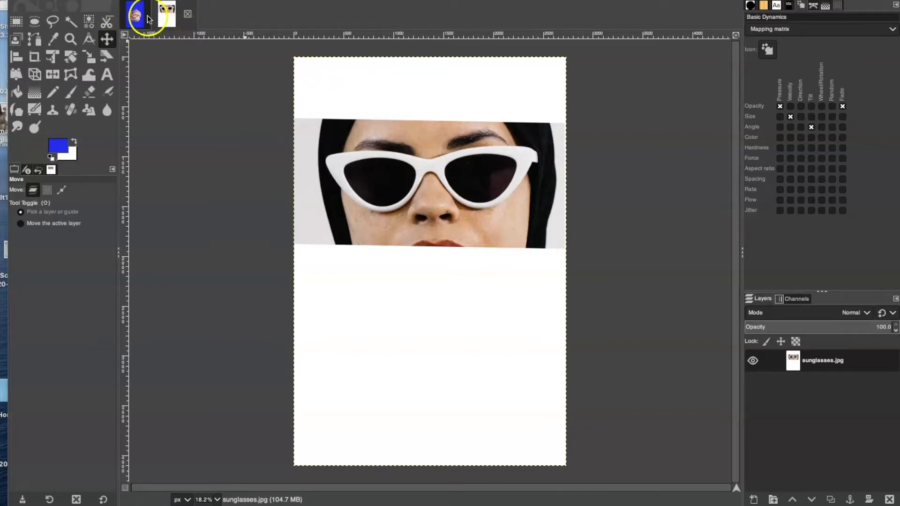
# Step: Compare the ice cream composition and its layers with the sunglasses photo by switching between the two open images
pyautogui.click(168, 17)
pyautogui.click(137, 15)
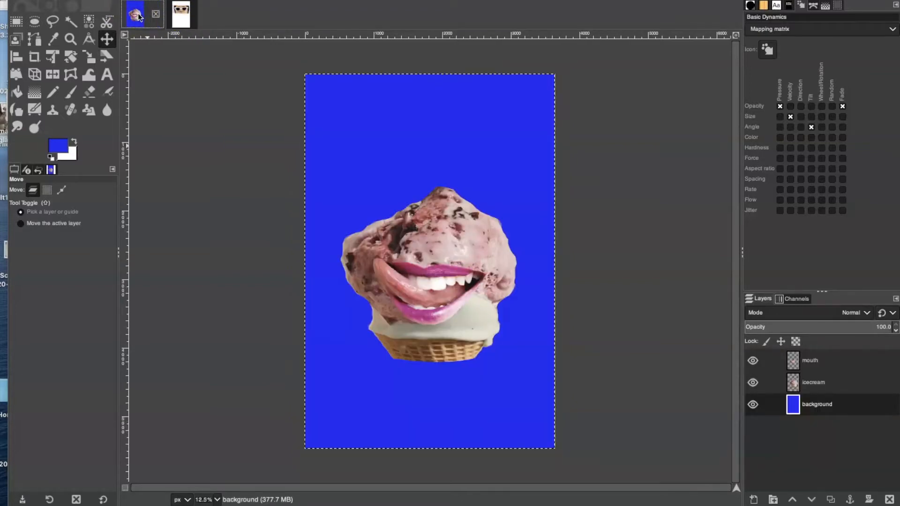
pyautogui.click(186, 19)
pyautogui.click(136, 17)
pyautogui.click(183, 15)
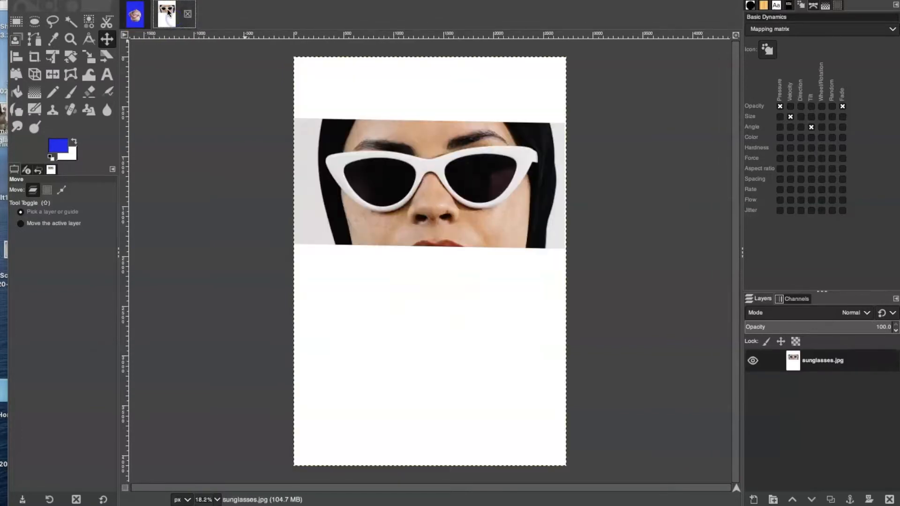
pyautogui.click(143, 20)
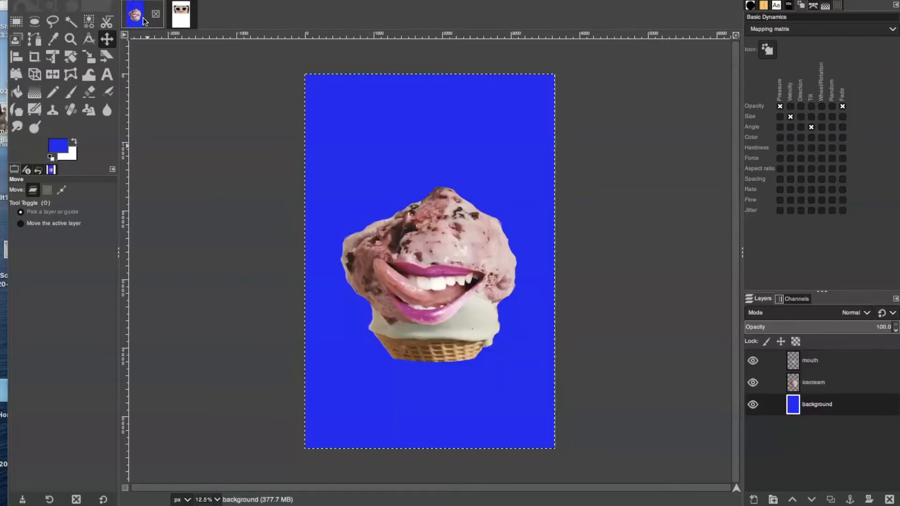
pyautogui.click(179, 14)
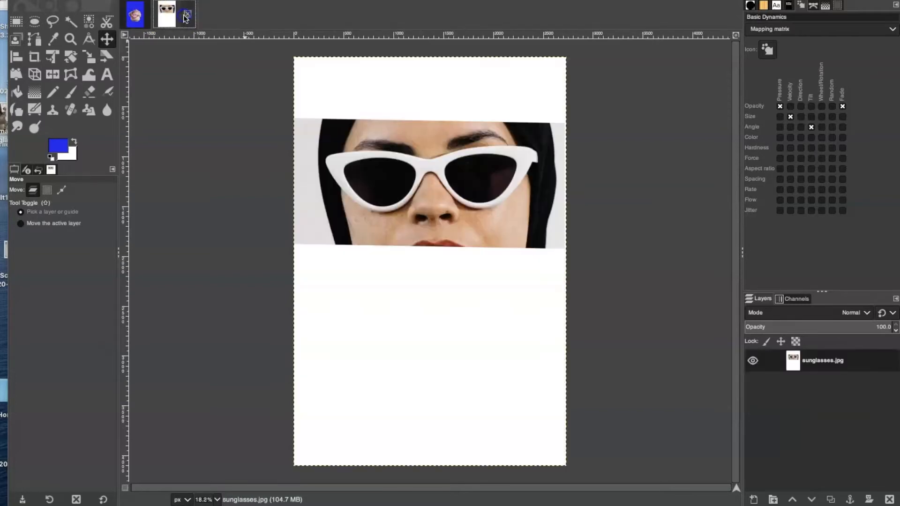
pyautogui.click(138, 19)
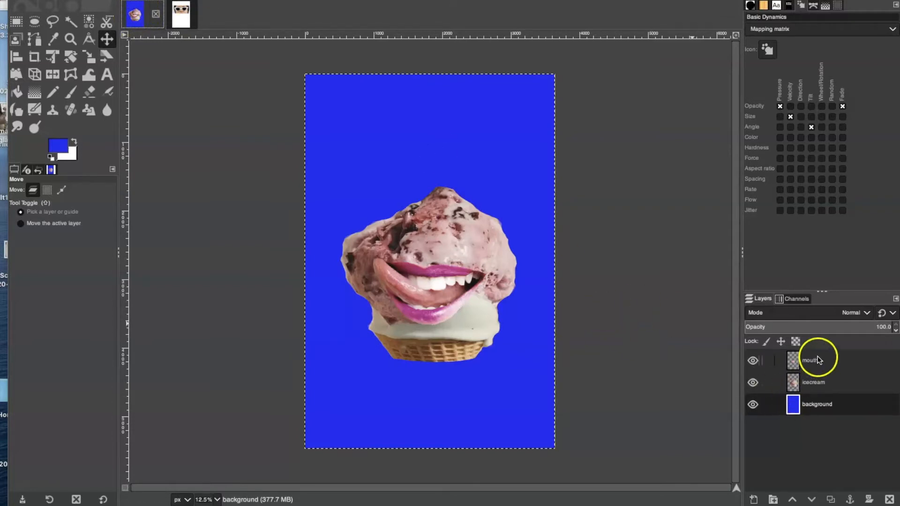
pyautogui.click(190, 16)
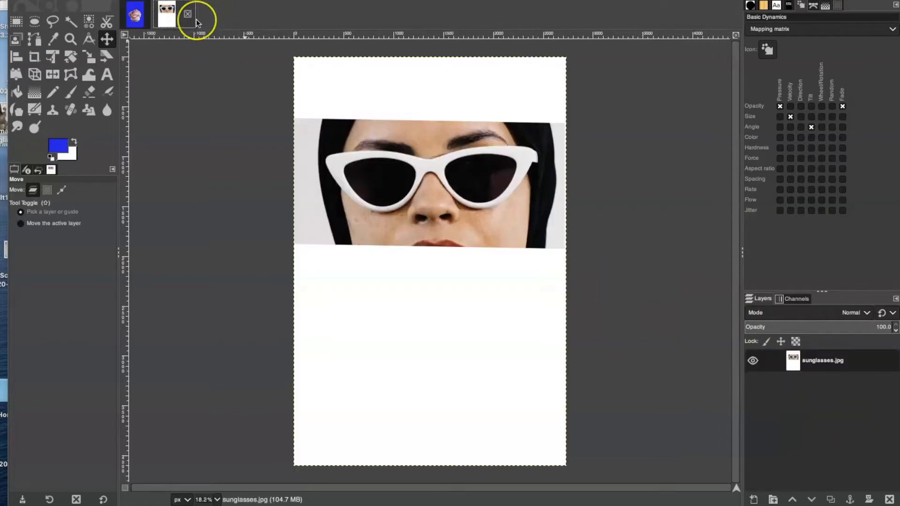
pyautogui.click(135, 15)
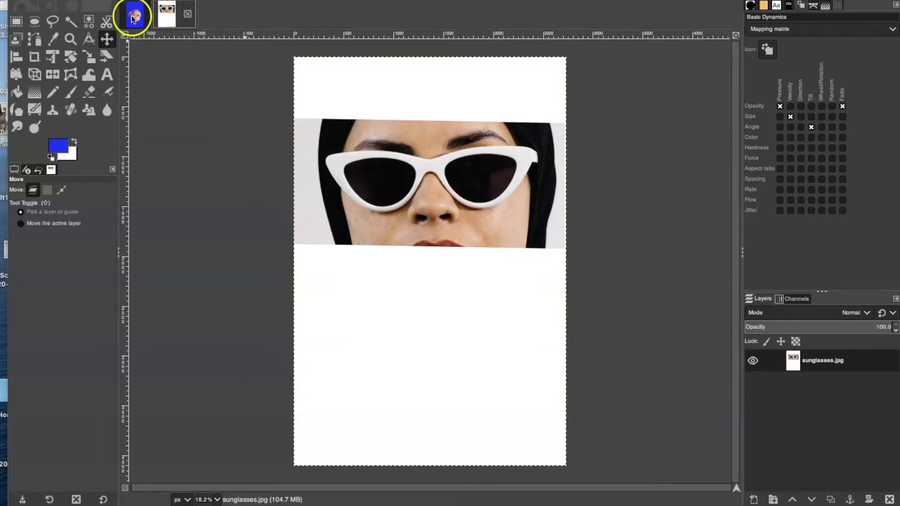
pyautogui.click(186, 14)
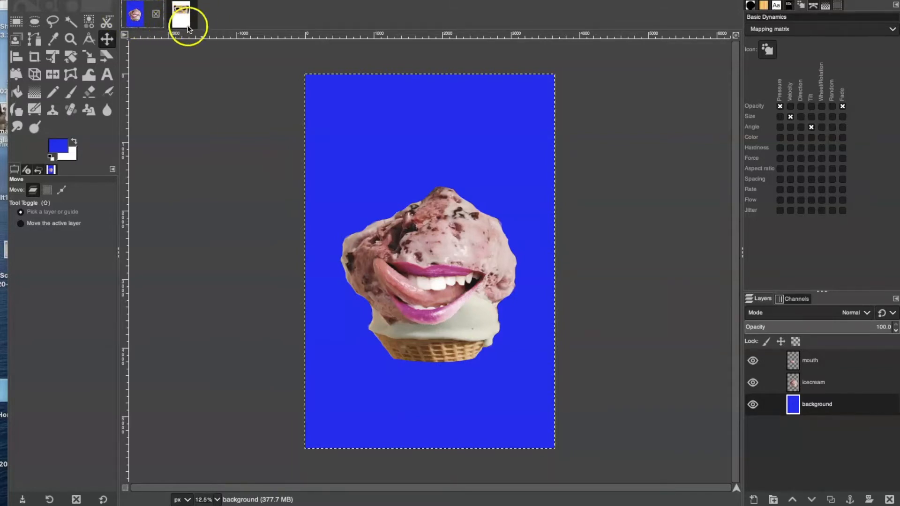
pyautogui.click(181, 21)
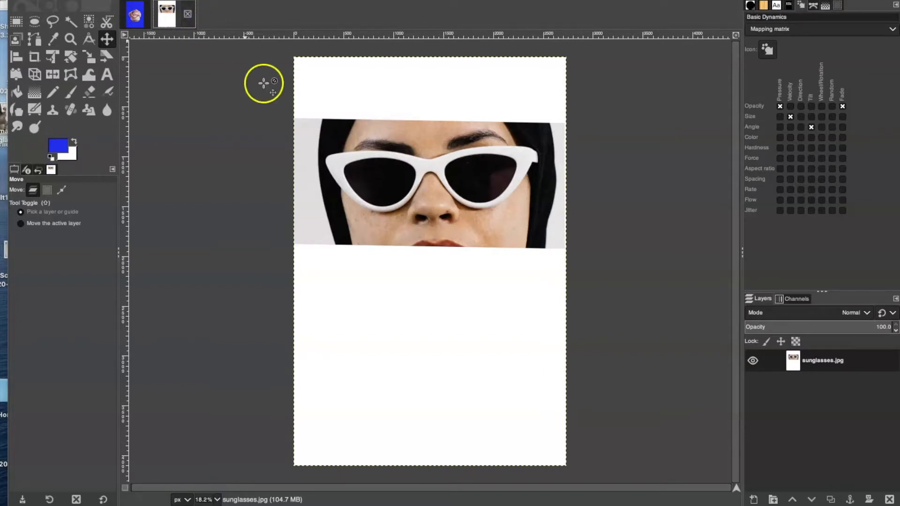
pyautogui.click(134, 14)
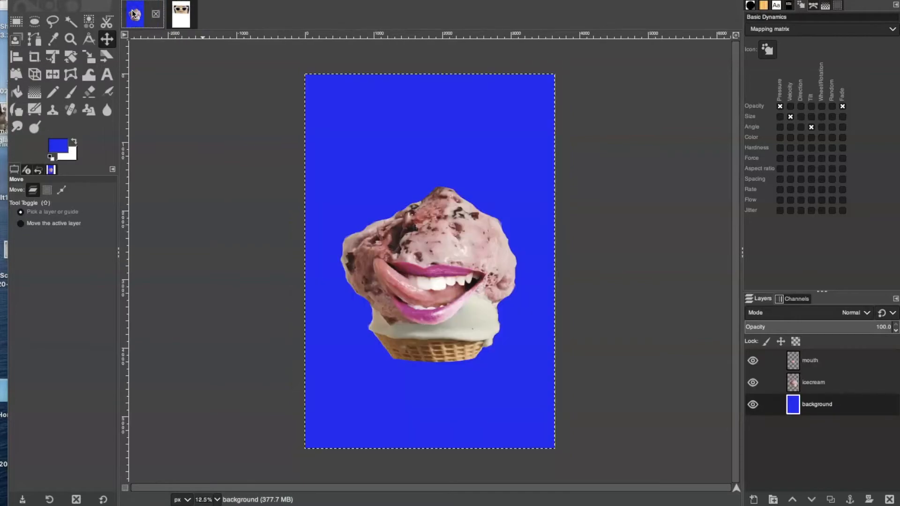
# Step: Copy the whole sunglasses.jpg layer from the sunglasses image to the clipboard
pyautogui.click(182, 13)
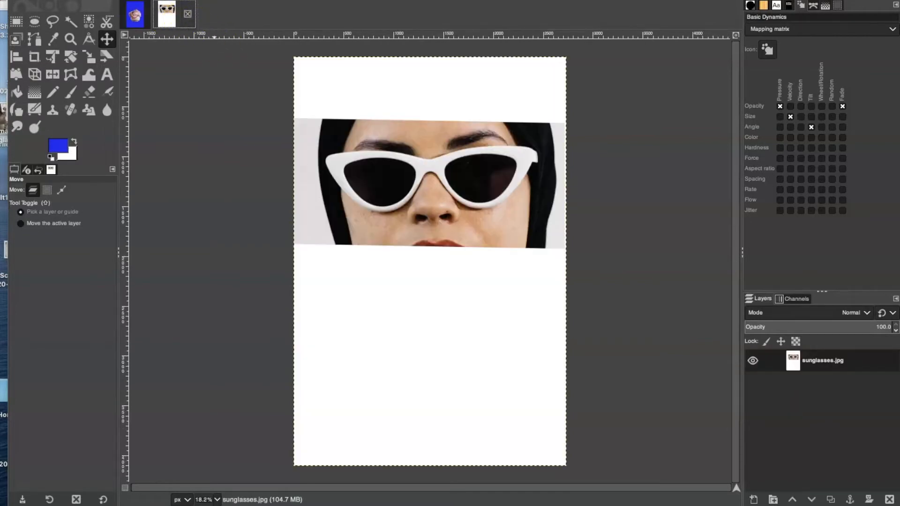
pyautogui.click(133, 0)
pyautogui.moveTo(106, 0)
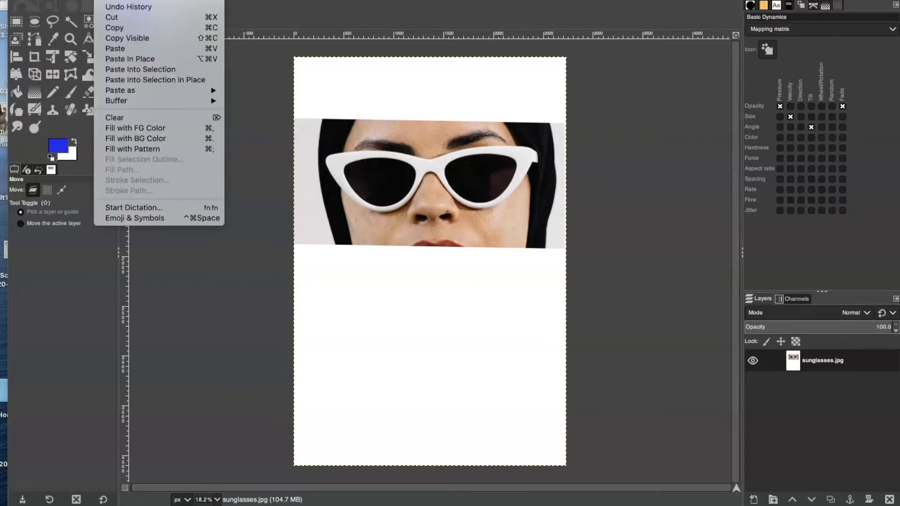
pyautogui.moveTo(42, 0)
pyautogui.click(114, 28)
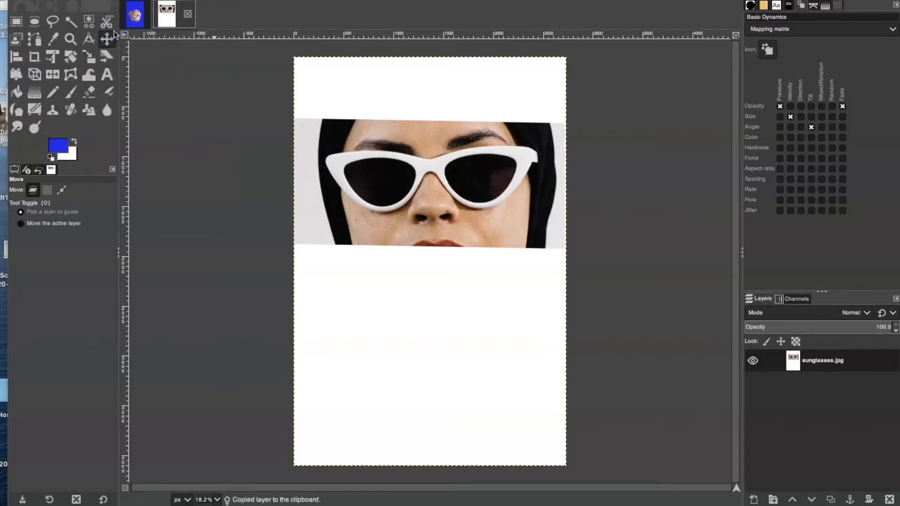
# Step: Paste the copied sunglasses photo into the ice cream composition and turn the floating selection into a new layer
pyautogui.click(136, 15)
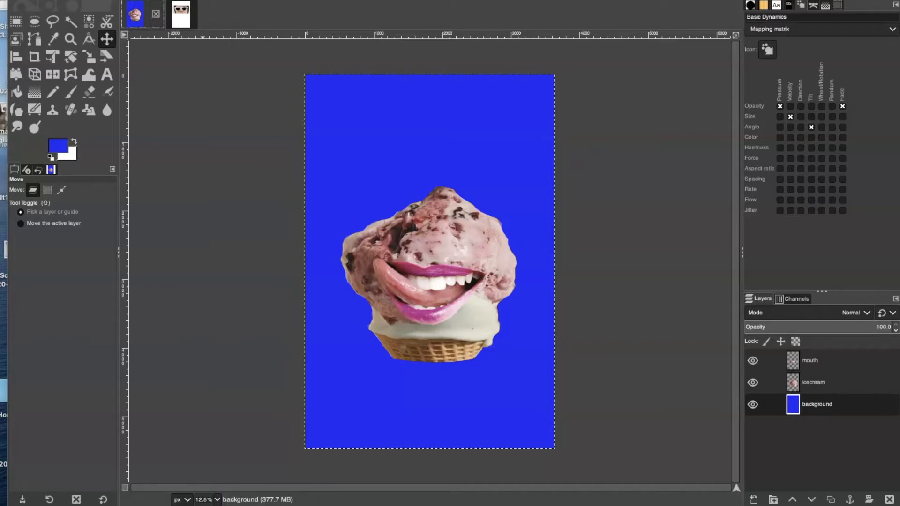
pyautogui.click(105, 0)
pyautogui.click(120, 49)
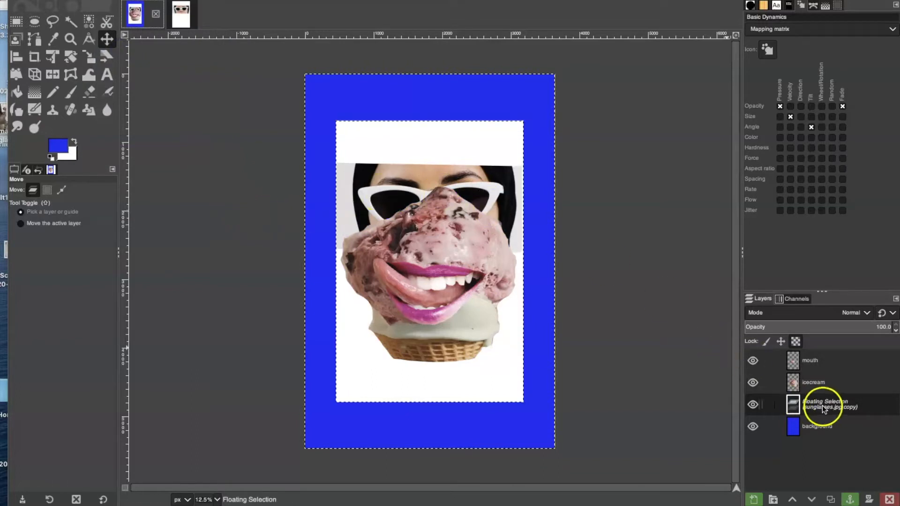
pyautogui.click(845, 404)
pyautogui.moveTo(841, 401); pyautogui.dragTo(843, 409)
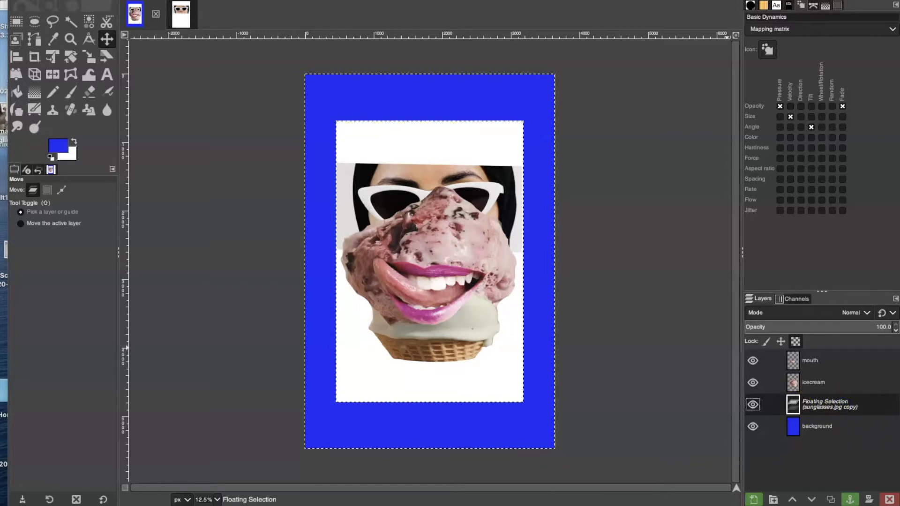
pyautogui.click(753, 499)
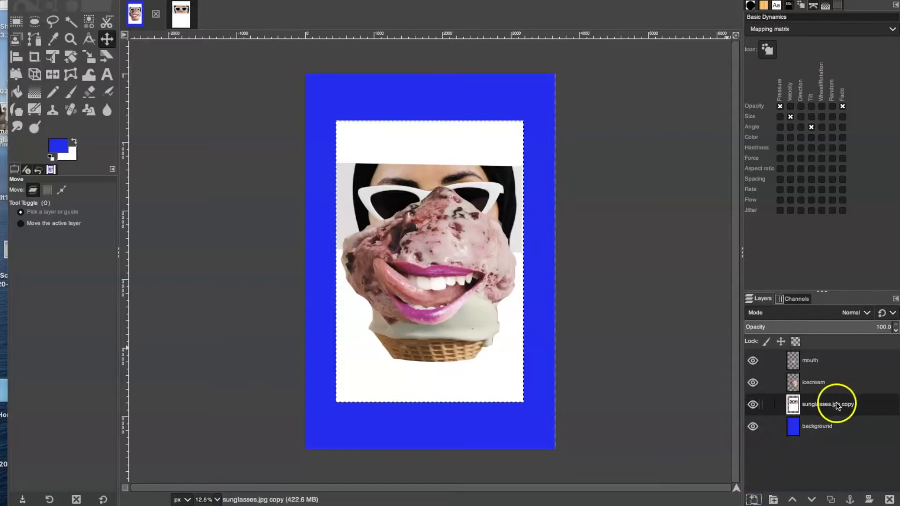
# Step: Check the sunglasses.jpg copy layer by toggling its visibility, and move it above the mouth layer in the layer stack
pyautogui.click(753, 405)
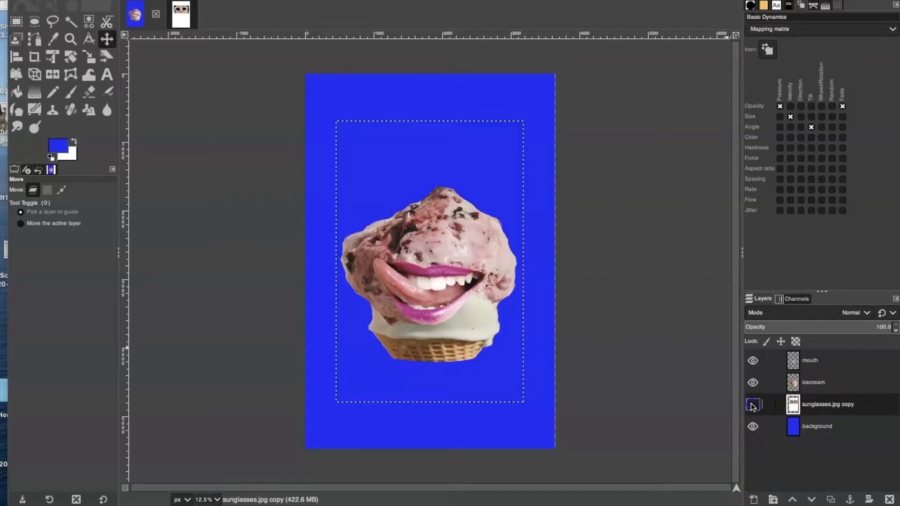
pyautogui.click(752, 405)
pyautogui.moveTo(822, 406); pyautogui.dragTo(814, 350)
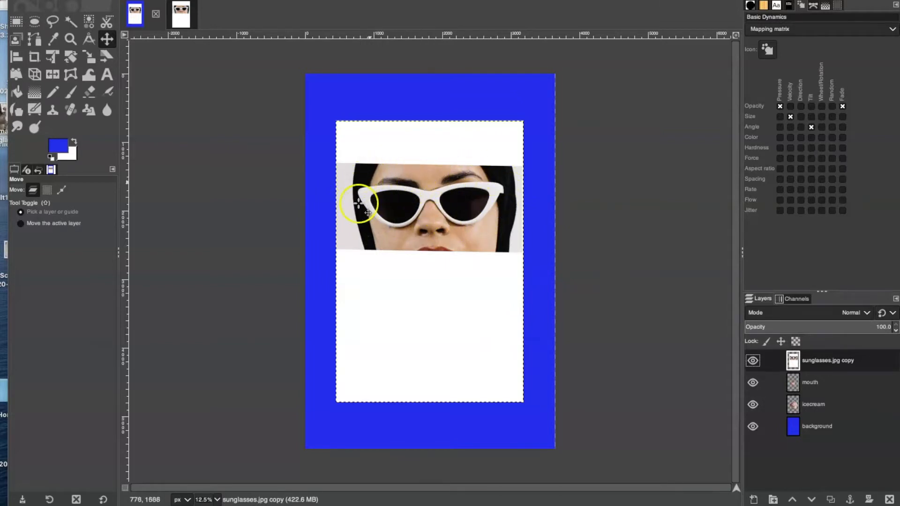
# Step: Hide the sunglasses.jpg copy layer and make the mouth layer active in the ice cream composition
pyautogui.click(753, 361)
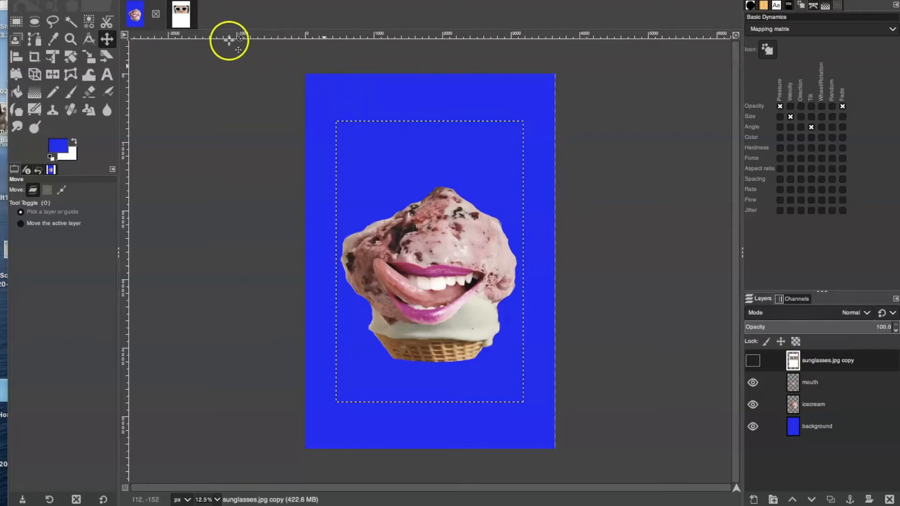
pyautogui.click(135, 6)
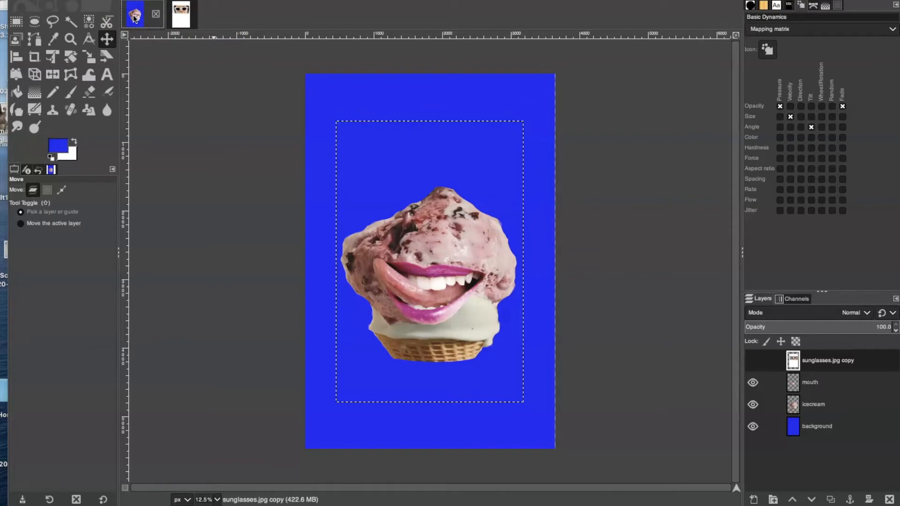
pyautogui.click(180, 15)
pyautogui.click(135, 12)
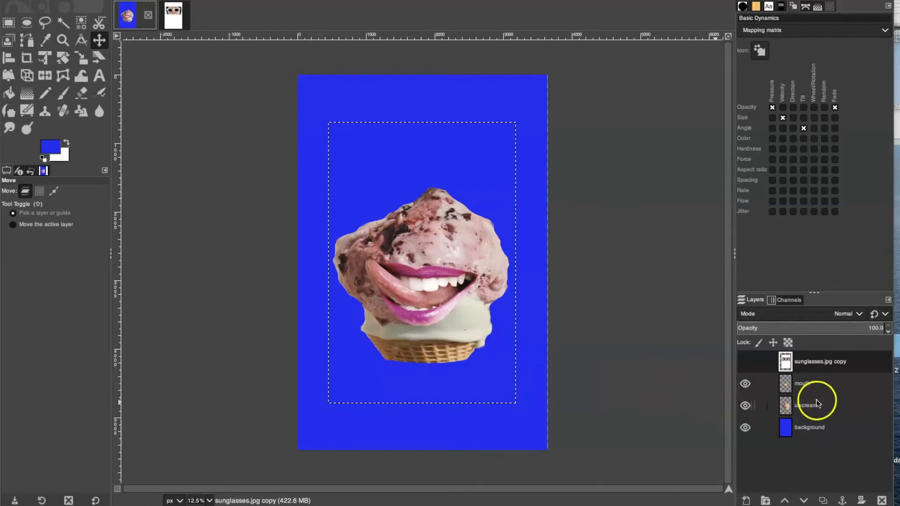
pyautogui.click(817, 386)
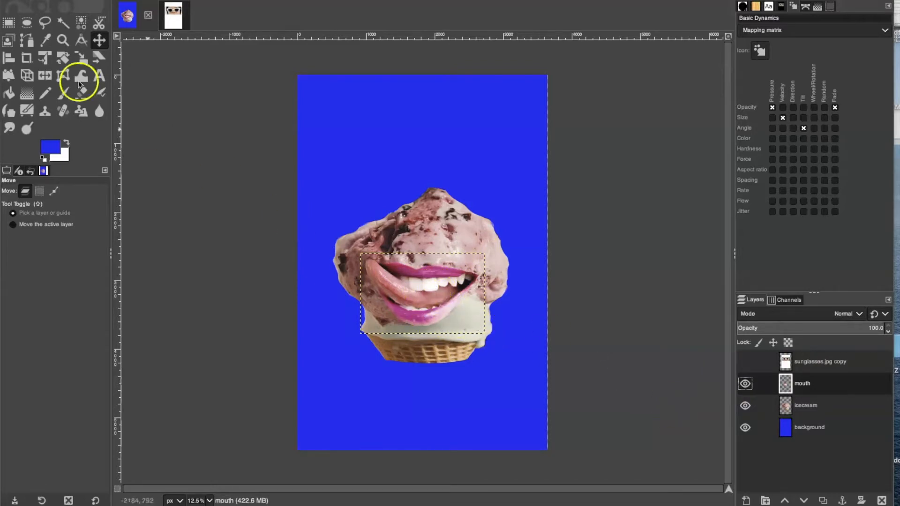
# Step: Outline the tongue on the mouth layer with the Free Select tool, then clear that selection
pyautogui.click(45, 23)
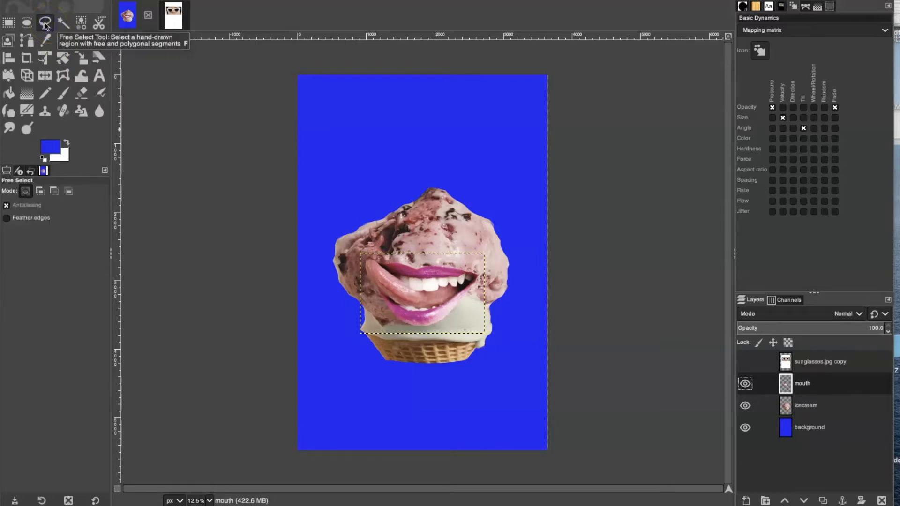
pyautogui.click(449, 281)
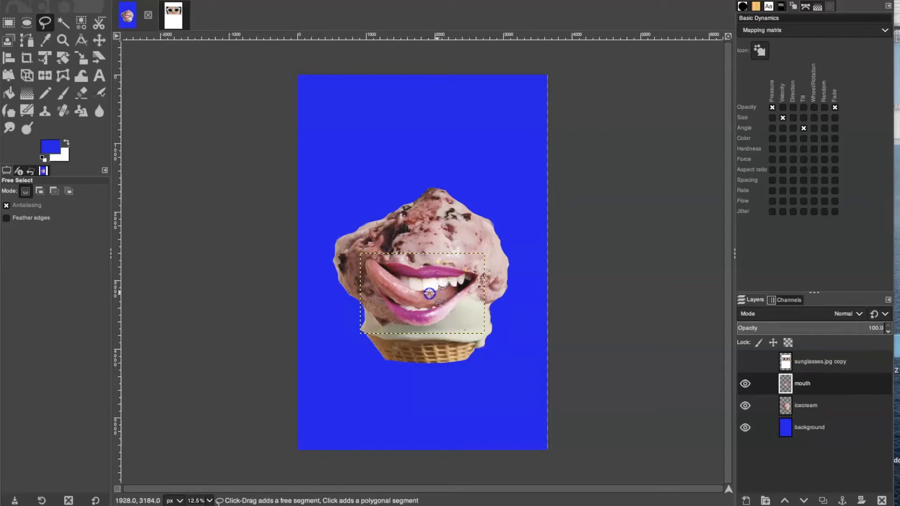
pyautogui.moveTo(408, 288)
pyautogui.mouseDown()
pyautogui.moveTo(366, 259)
pyautogui.moveTo(365, 274)
pyautogui.moveTo(389, 300)
pyautogui.moveTo(433, 301)
pyautogui.moveTo(450, 283)
pyautogui.mouseUp()
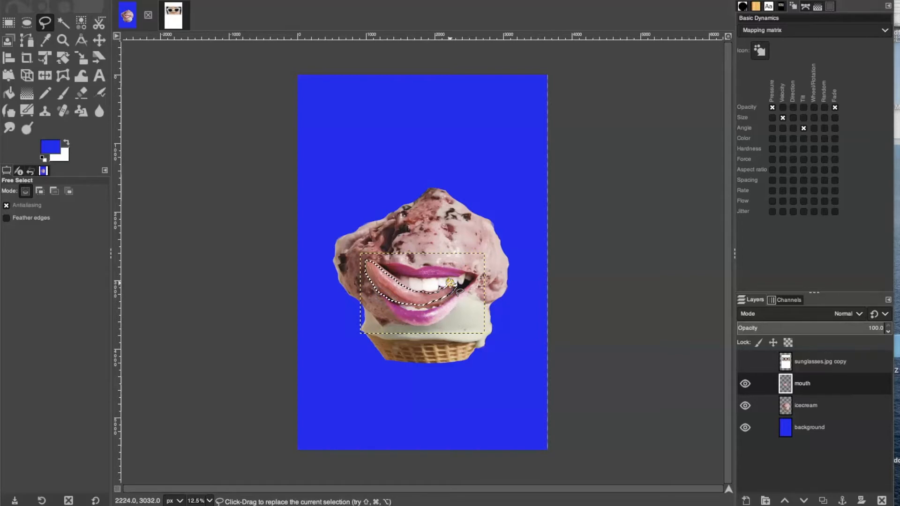
pyautogui.click(131, 0)
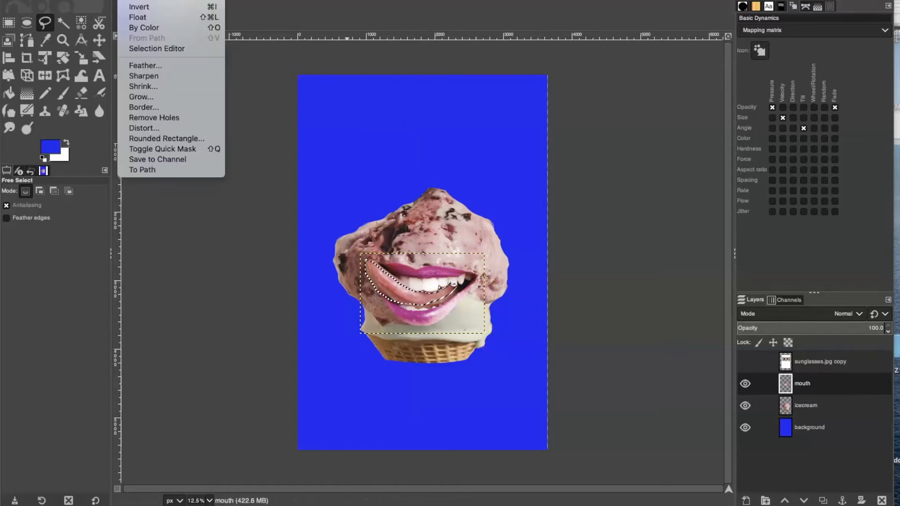
pyautogui.click(138, 6)
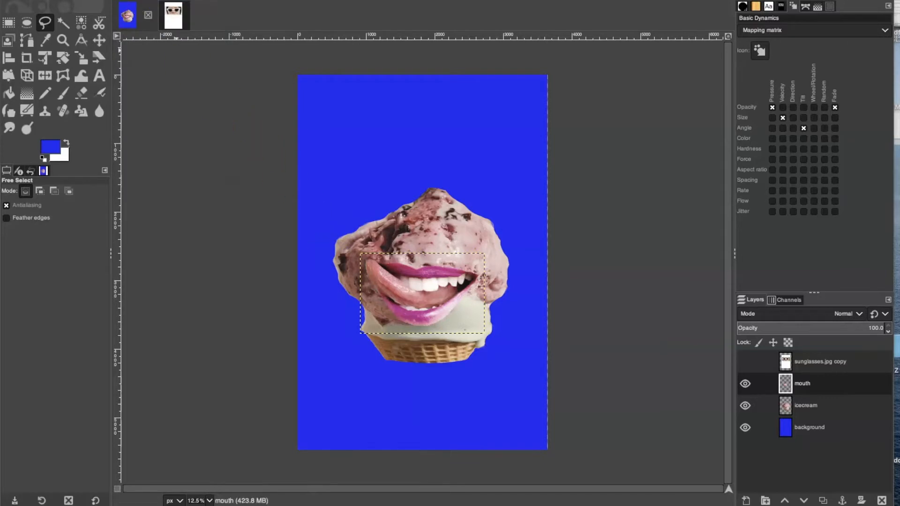
# Step: Outline the whole tongue on the mouth layer with Free Select, following the teeth, tip and lower lip, and close the selection
pyautogui.click(105, 0)
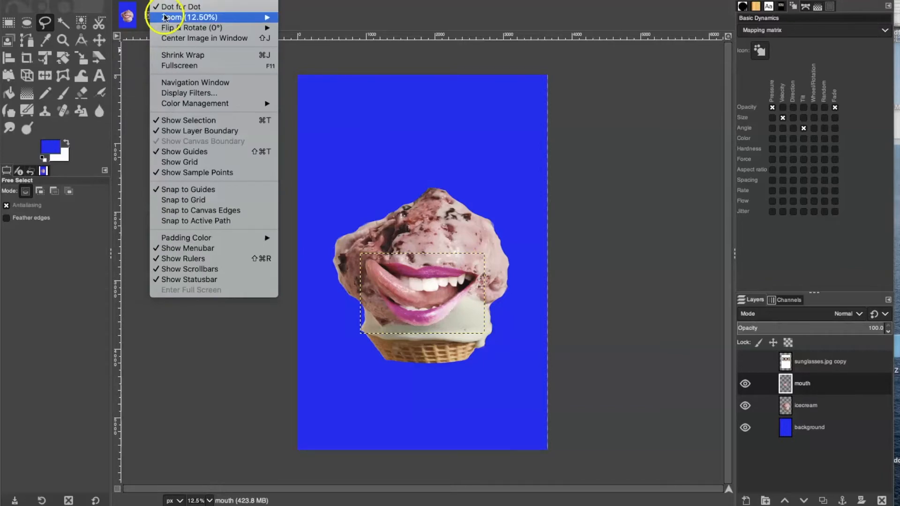
pyautogui.moveTo(179, 20)
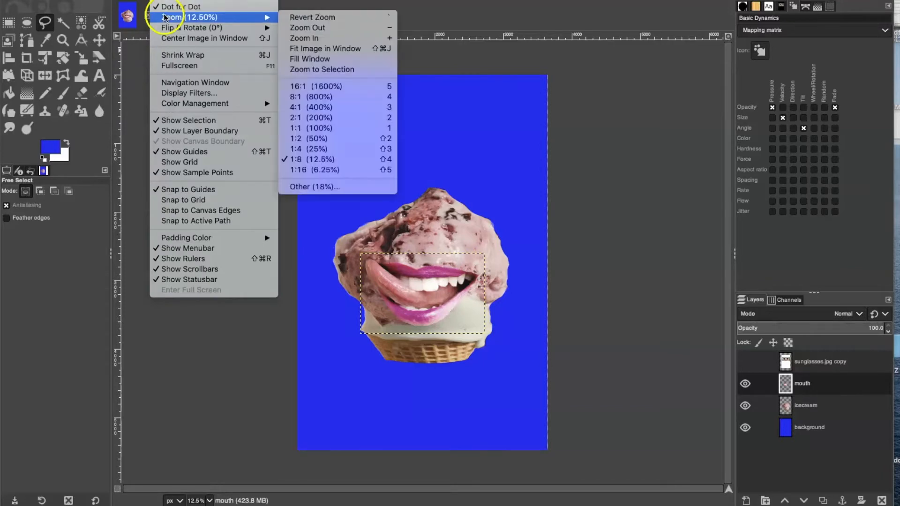
pyautogui.click(302, 121)
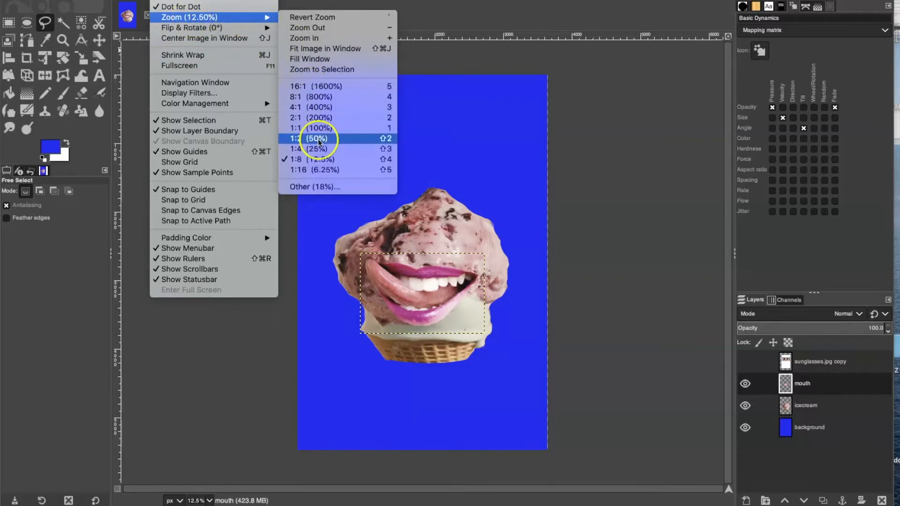
pyautogui.click(317, 139)
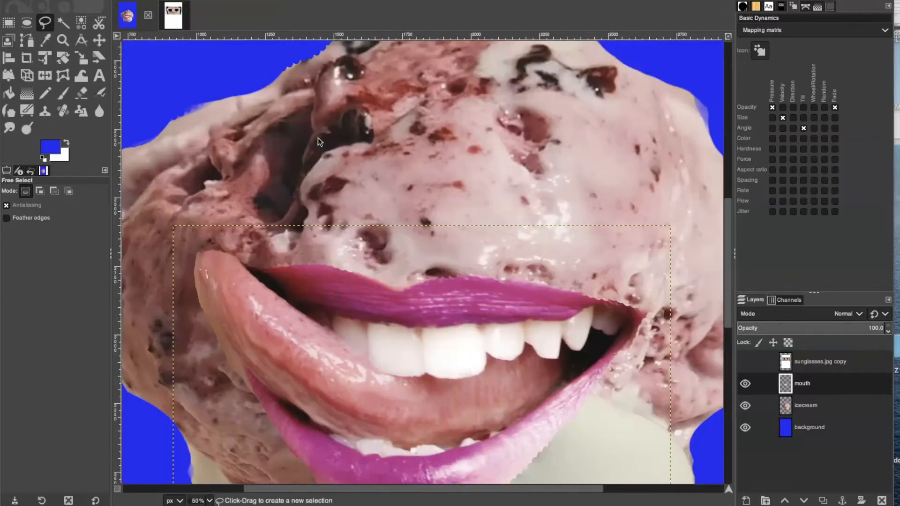
pyautogui.scroll(-10, 337, 187)
pyautogui.scroll(5, 337, 187)
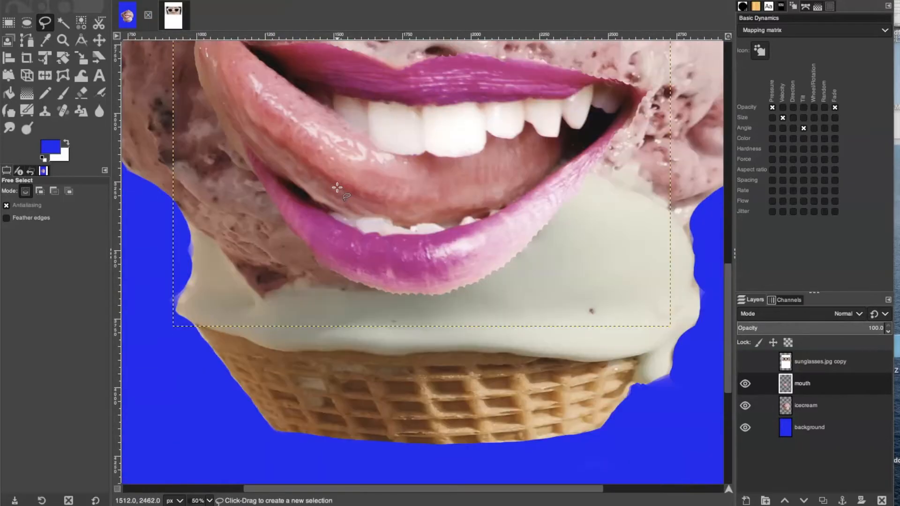
pyautogui.scroll(3, 337, 187)
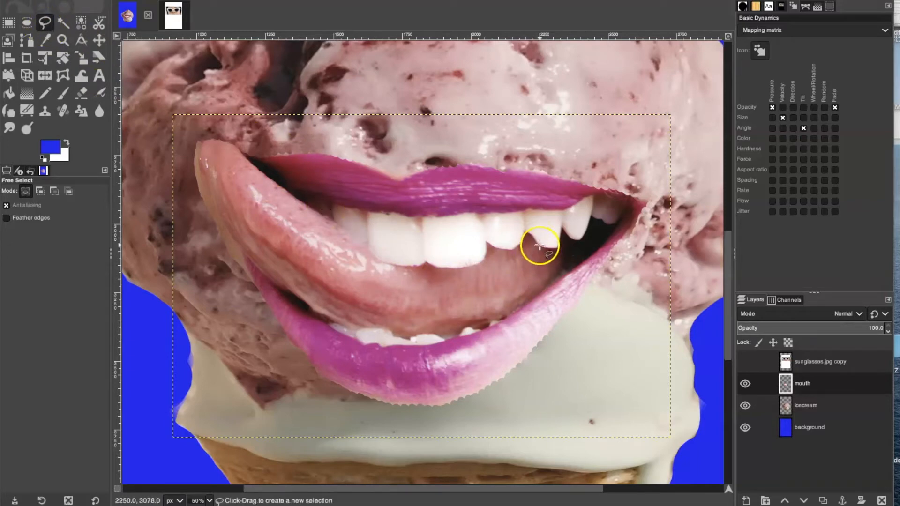
pyautogui.moveTo(539, 245)
pyautogui.mouseDown()
pyautogui.moveTo(528, 234)
pyautogui.moveTo(505, 248)
pyautogui.moveTo(486, 242)
pyautogui.moveTo(480, 259)
pyautogui.moveTo(446, 267)
pyautogui.moveTo(376, 261)
pyautogui.moveTo(276, 183)
pyautogui.mouseUp()
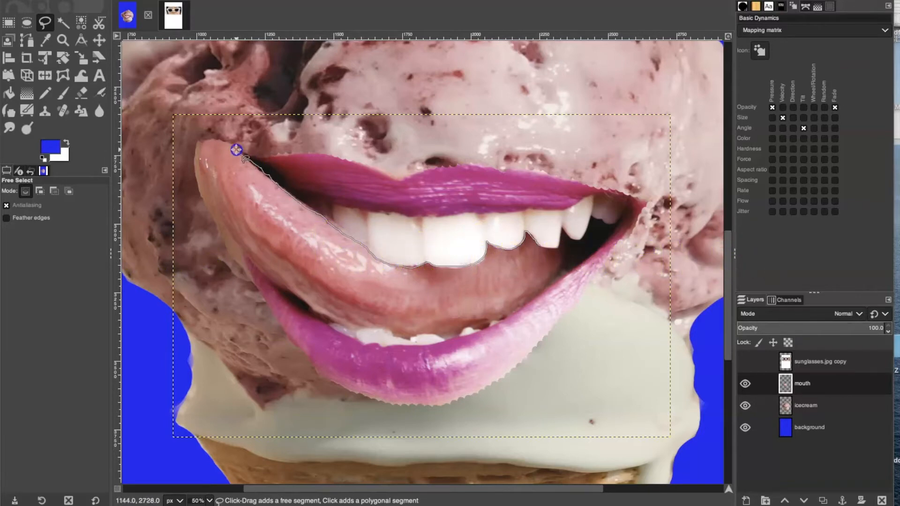
pyautogui.moveTo(219, 141); pyautogui.dragTo(204, 140)
pyautogui.click(270, 277)
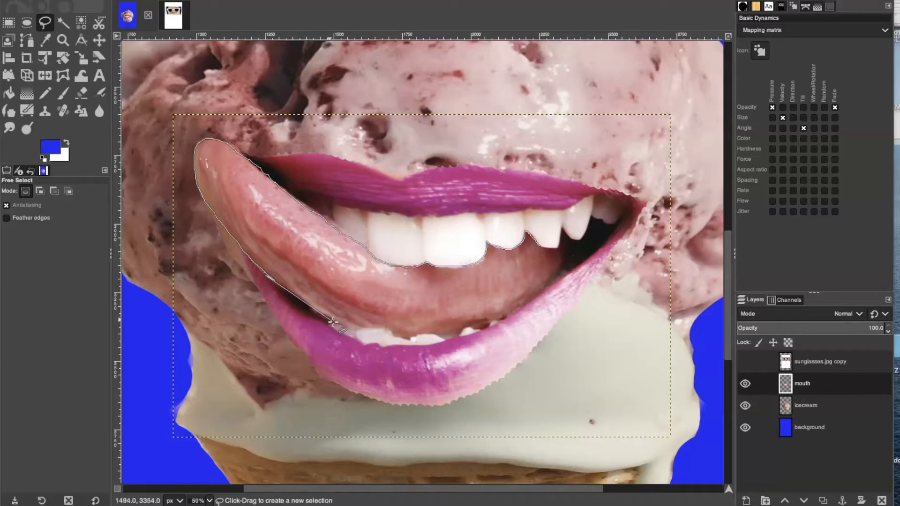
pyautogui.moveTo(358, 331); pyautogui.dragTo(391, 333)
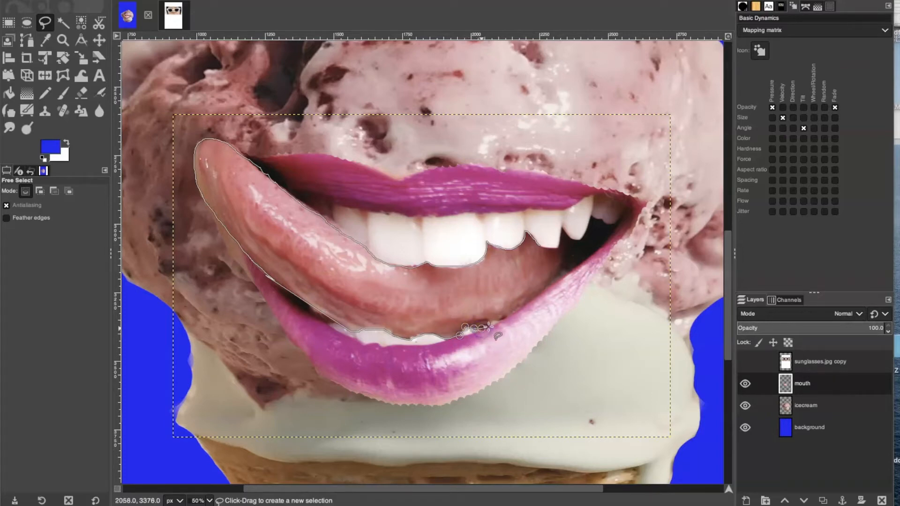
pyautogui.click(504, 319)
pyautogui.click(565, 269)
pyautogui.click(539, 245)
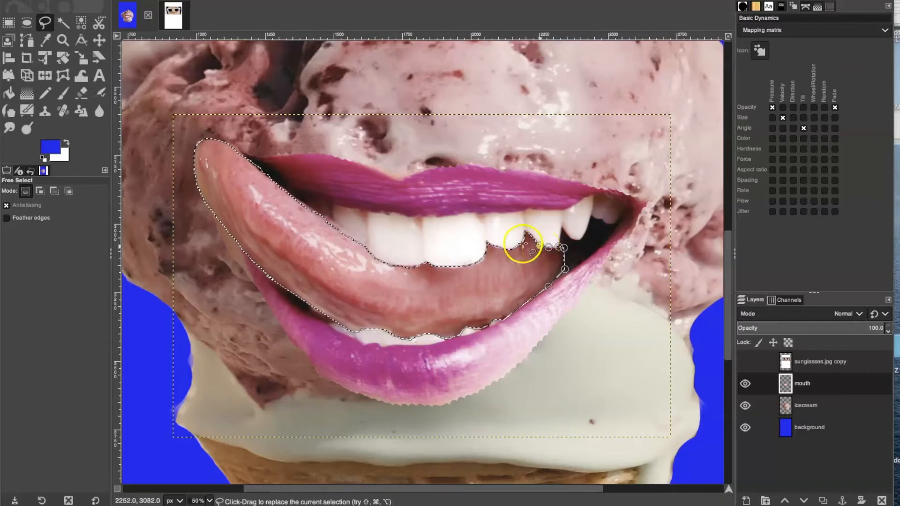
pyautogui.press('Return')
# Step: Float the tongue selection from the mouth layer and turn the floating selection into its own layer
pyautogui.click(193, 0)
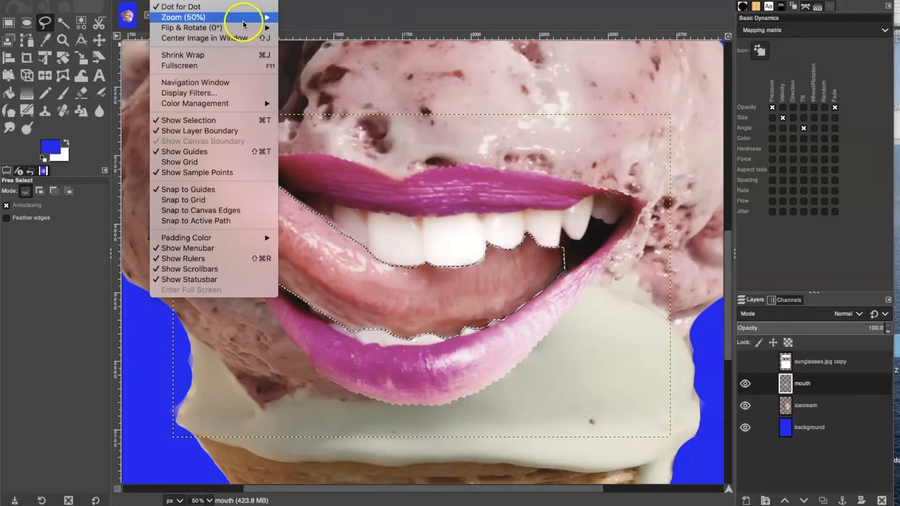
pyautogui.moveTo(242, 19)
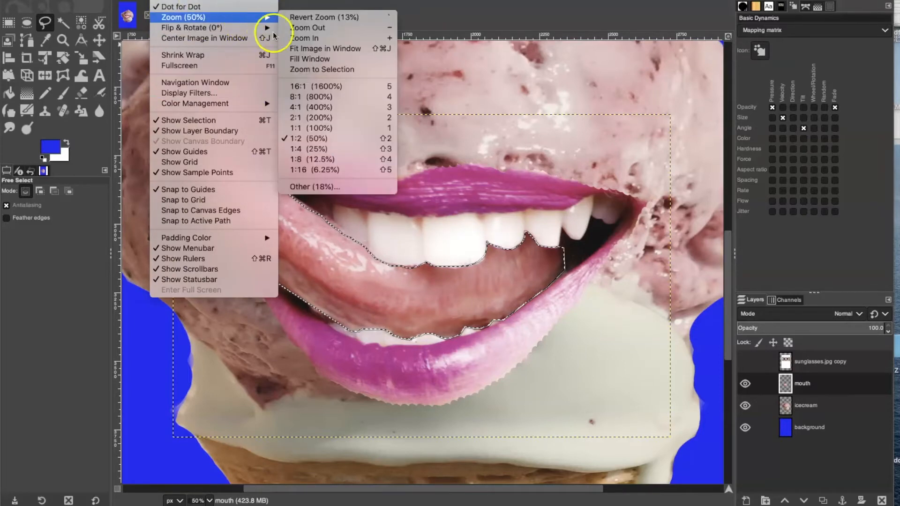
pyautogui.click(308, 149)
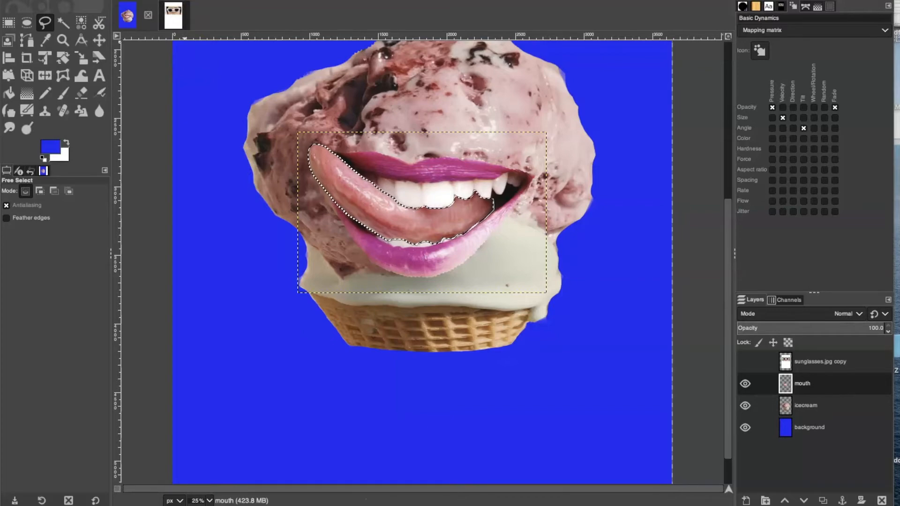
pyautogui.click(131, 0)
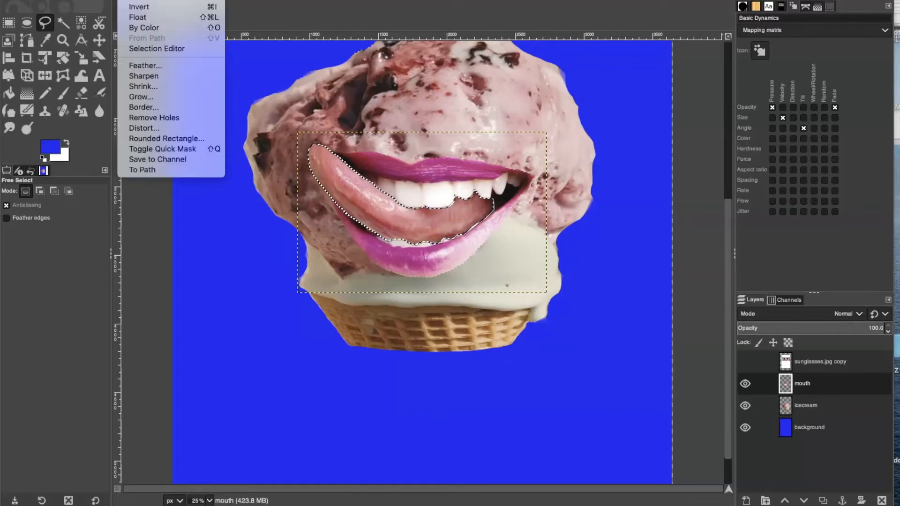
pyautogui.click(136, 18)
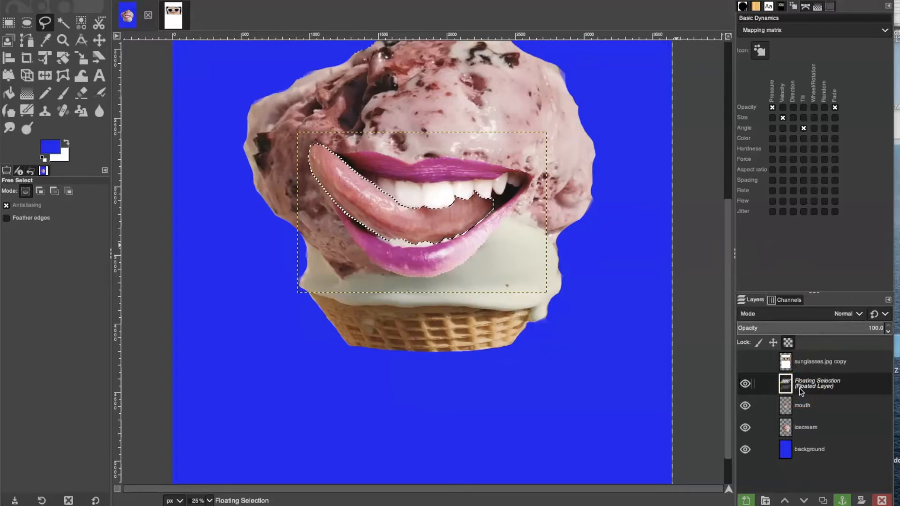
pyautogui.click(745, 501)
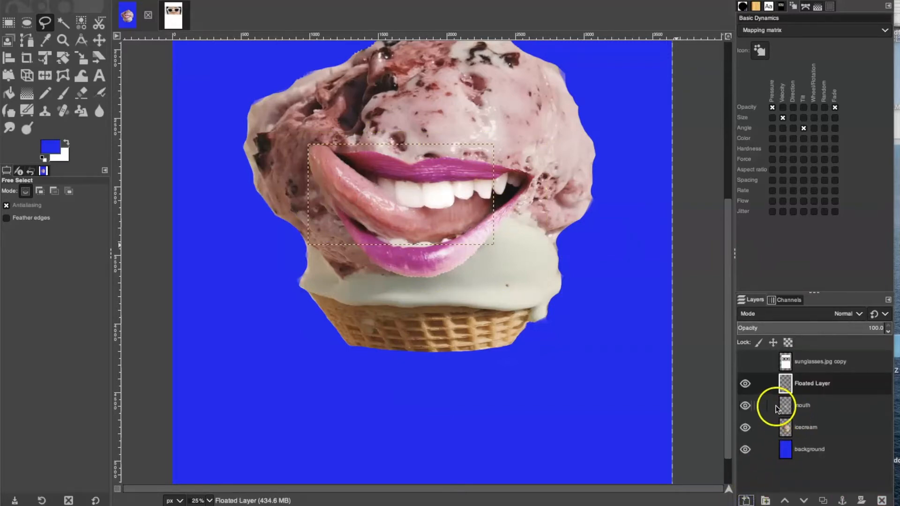
# Step: Check the separated tongue layer by toggling its visibility, and rename it toung
pyautogui.click(745, 383)
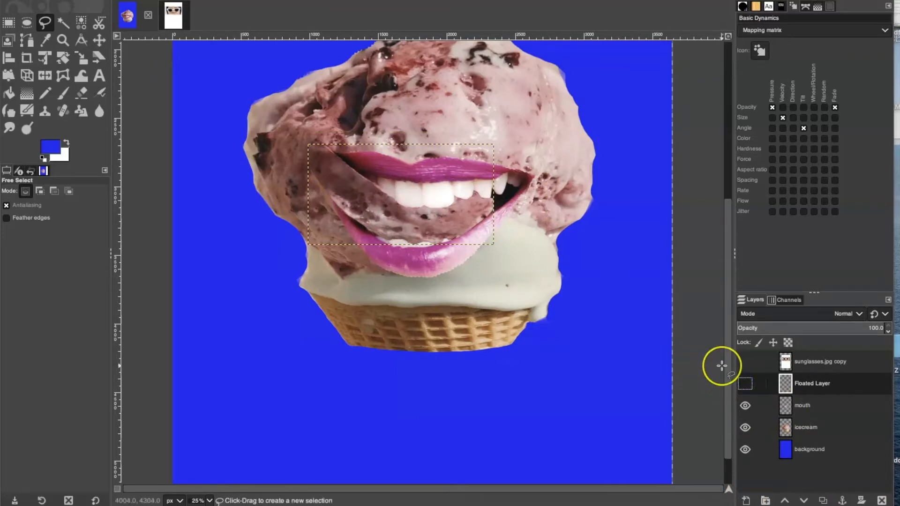
pyautogui.click(745, 383)
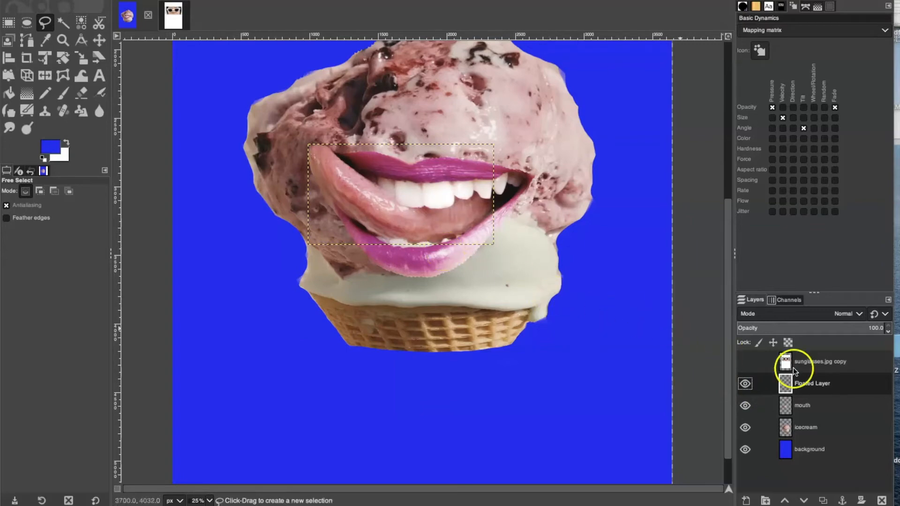
pyautogui.click(809, 387)
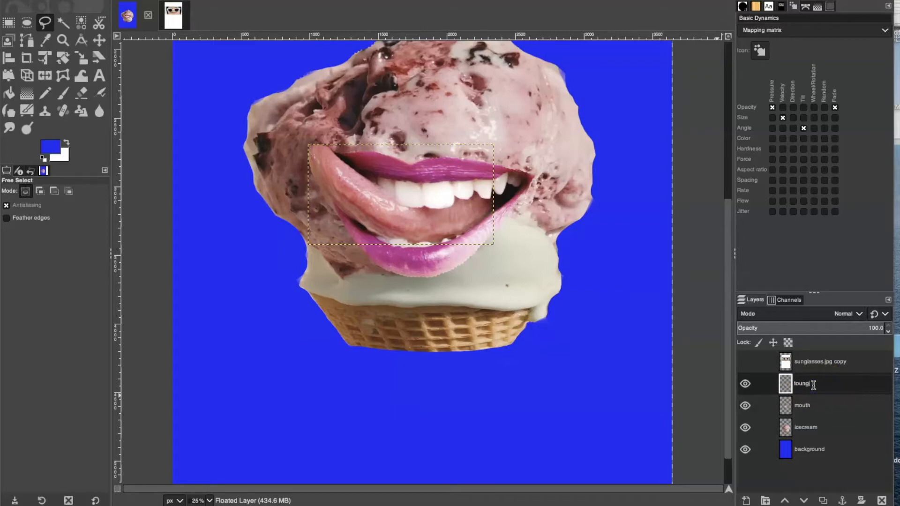
pyautogui.click(818, 402)
pyautogui.click(807, 385)
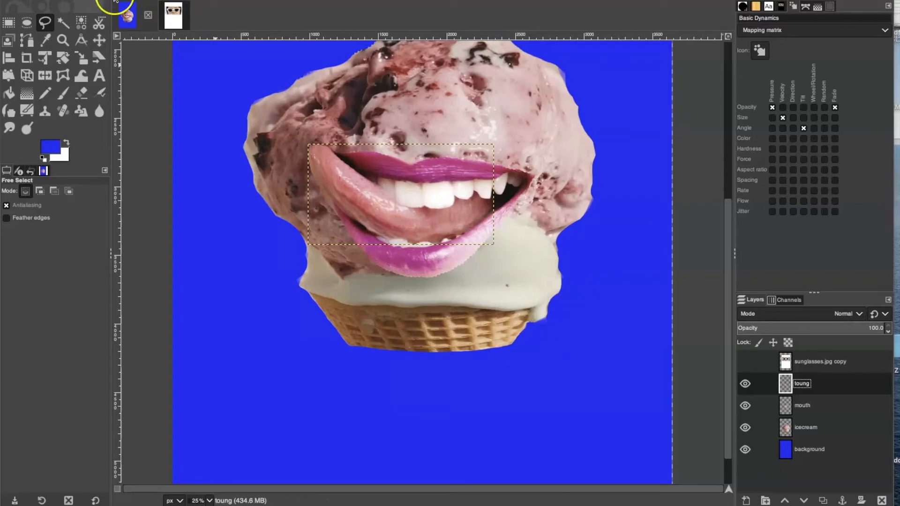
# Step: Enlarge the toung layer proportionally to about 1.33 times its size with Unified Transform
pyautogui.click(46, 58)
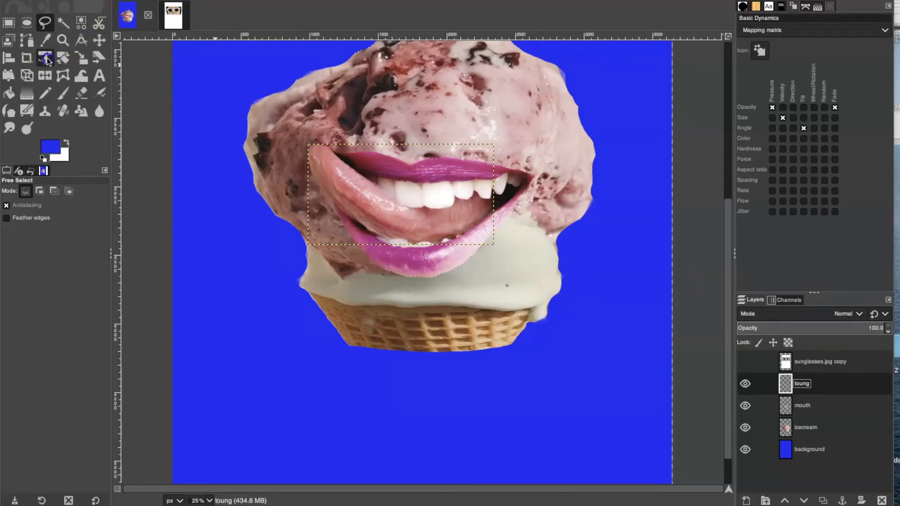
pyautogui.click(339, 176)
pyautogui.moveTo(301, 137); pyautogui.dragTo(308, 124)
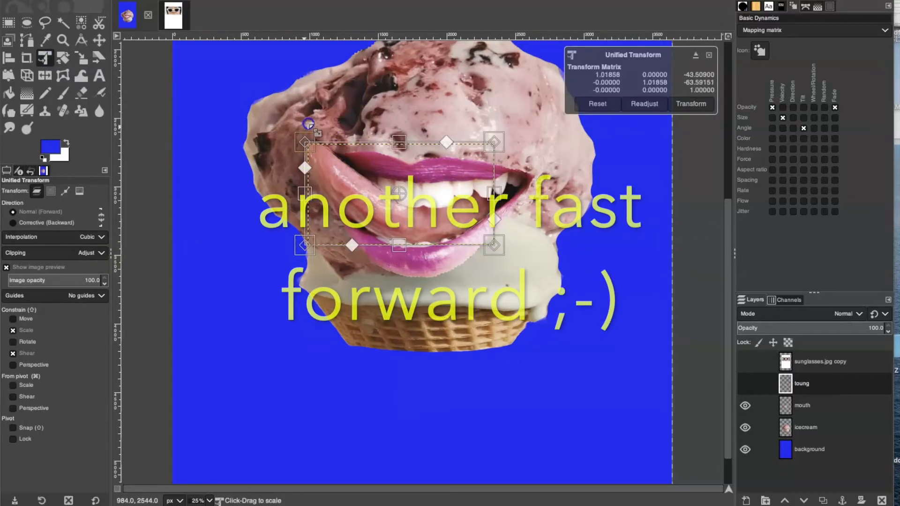
pyautogui.moveTo(398, 141); pyautogui.dragTo(394, 108)
pyautogui.moveTo(418, 190)
pyautogui.mouseDown()
pyautogui.moveTo(403, 186)
pyautogui.moveTo(412, 178)
pyautogui.moveTo(412, 187)
pyautogui.mouseUp()
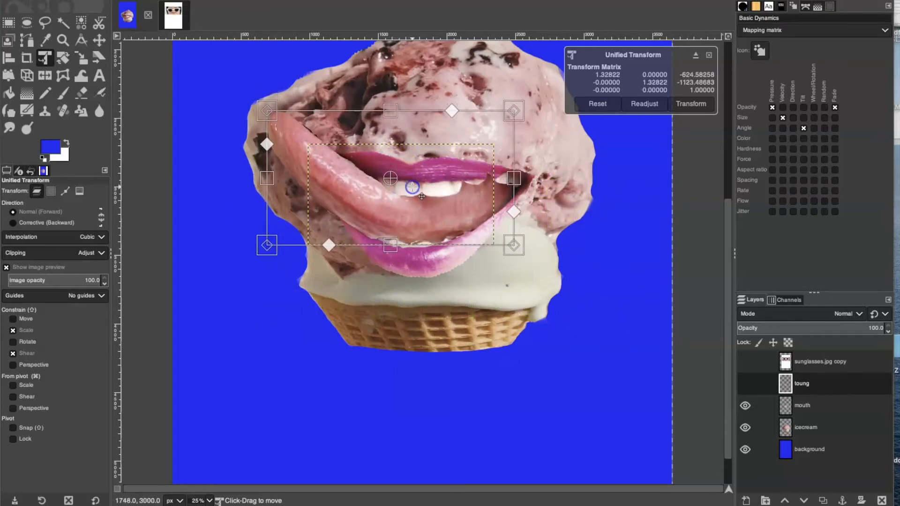
# Step: Distort the tongue's corners with Unified Transform so its tip stretches up to the ice cream's outer edge, and apply the transform
pyautogui.moveTo(513, 108); pyautogui.dragTo(505, 140)
pyautogui.moveTo(267, 111); pyautogui.dragTo(264, 97)
pyautogui.moveTo(267, 245); pyautogui.dragTo(244, 251)
pyautogui.moveTo(259, 97); pyautogui.dragTo(246, 91)
pyautogui.moveTo(365, 194); pyautogui.dragTo(364, 194)
pyautogui.moveTo(230, 252); pyautogui.dragTo(235, 251)
pyautogui.moveTo(252, 88); pyautogui.dragTo(243, 70)
pyautogui.moveTo(347, 201); pyautogui.dragTo(346, 203)
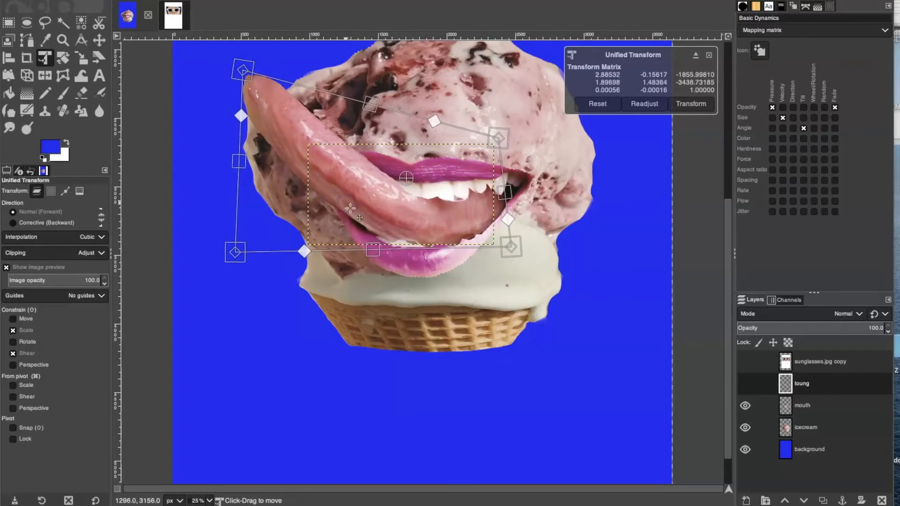
pyautogui.moveTo(396, 214); pyautogui.dragTo(396, 215)
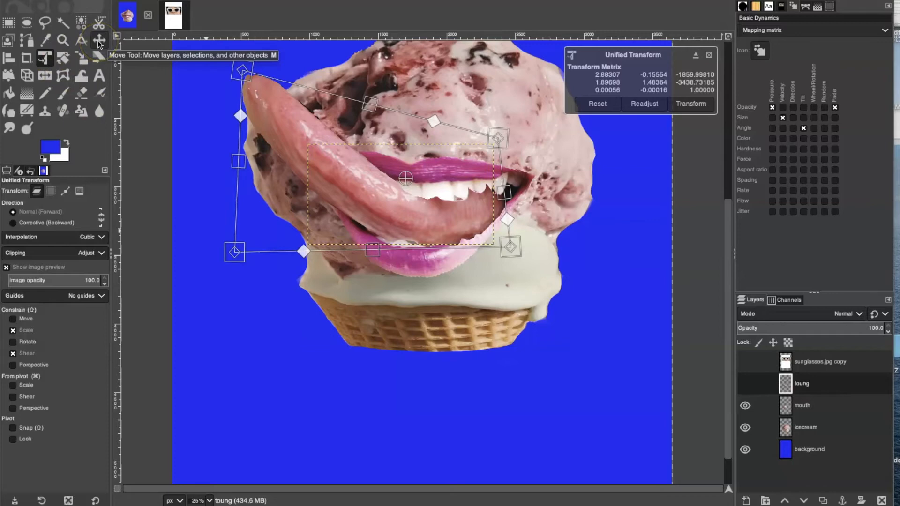
pyautogui.click(99, 42)
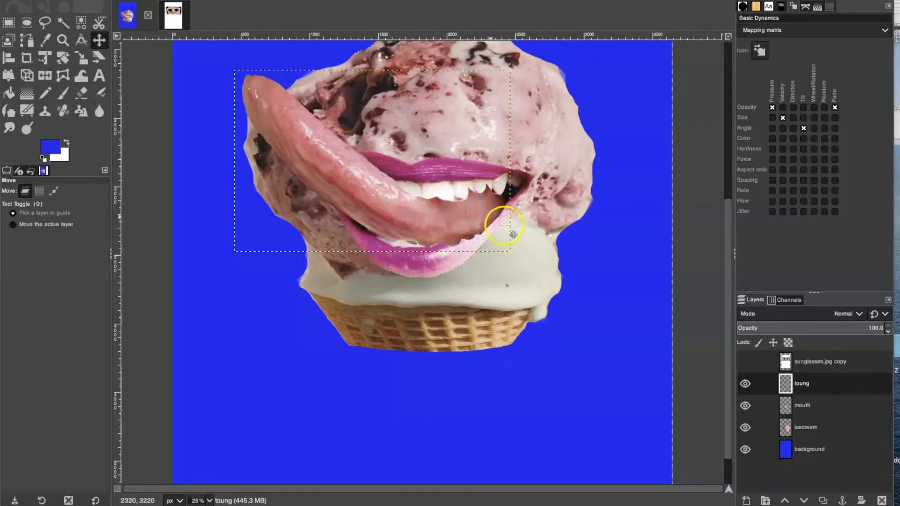
# Step: Check the toung layer's alpha channel options and set up the Eraser with the 2. Hardness 100 brush at size 85
pyautogui.rightClick(802, 385)
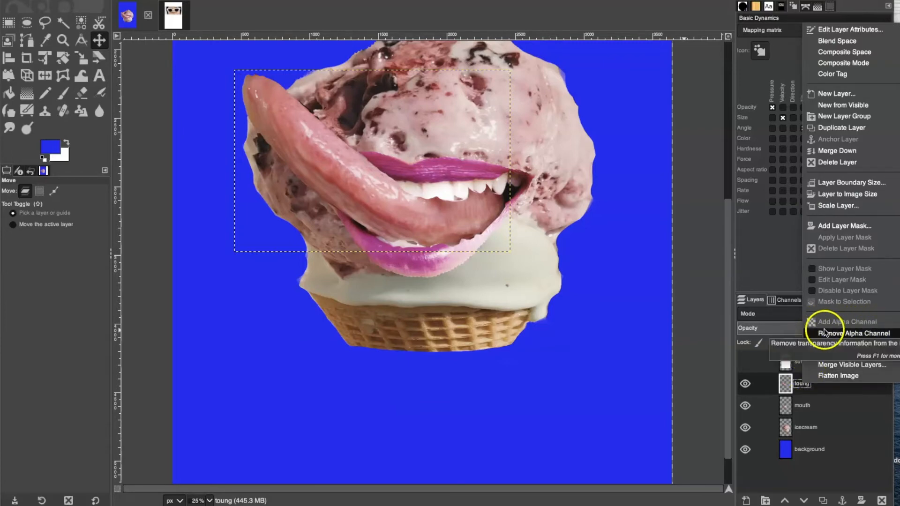
pyautogui.click(757, 387)
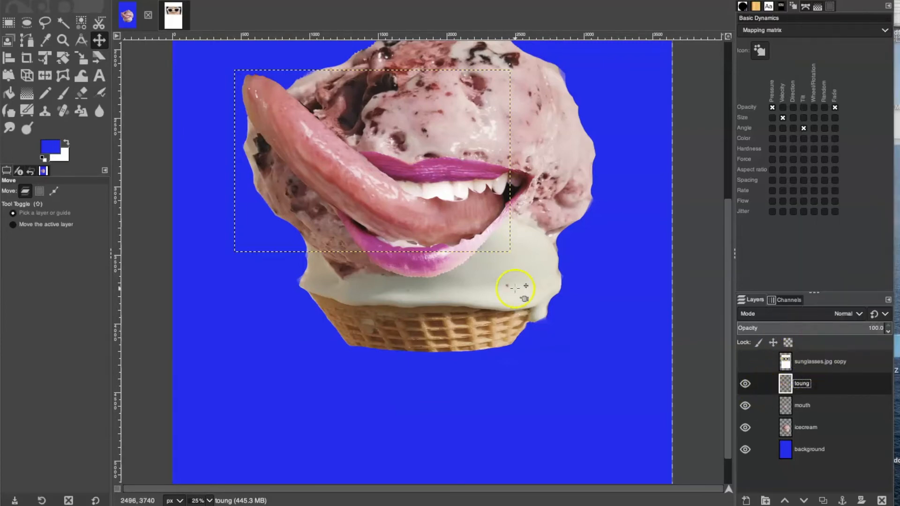
pyautogui.click(82, 93)
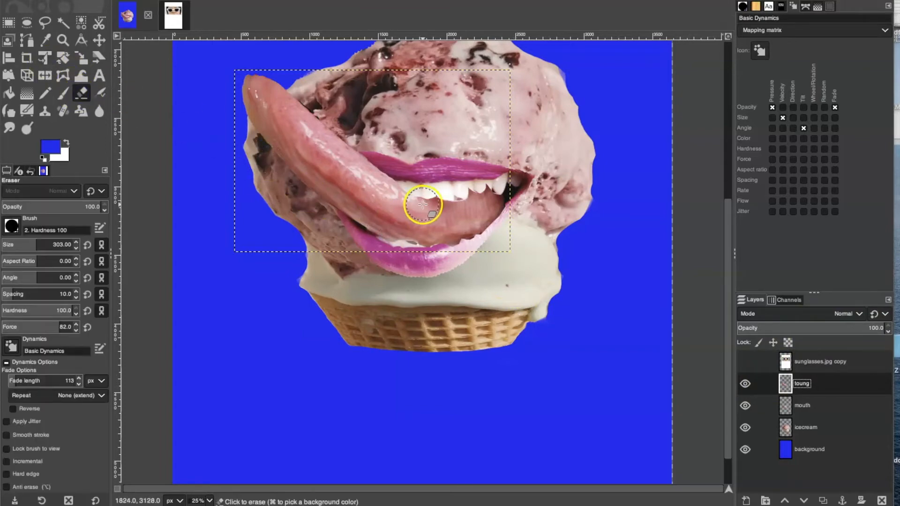
pyautogui.click(12, 227)
pyautogui.click(11, 228)
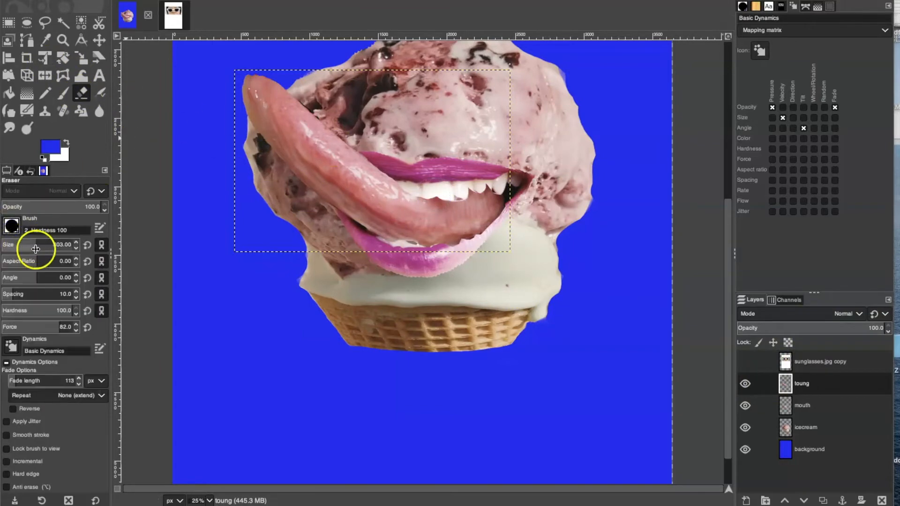
pyautogui.click(14, 227)
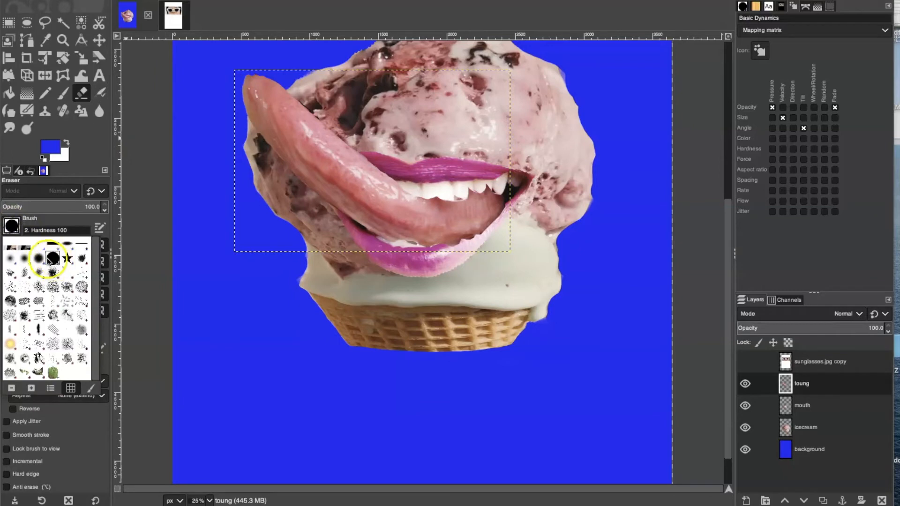
pyautogui.click(18, 230)
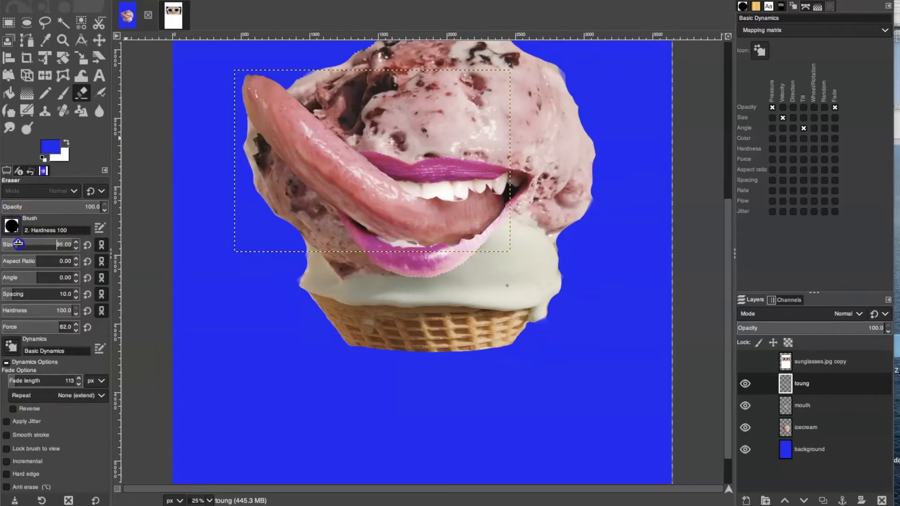
# Step: Erase the parts of the enlarged tongue that overlap the upper teeth and the lower lip
pyautogui.click(448, 199)
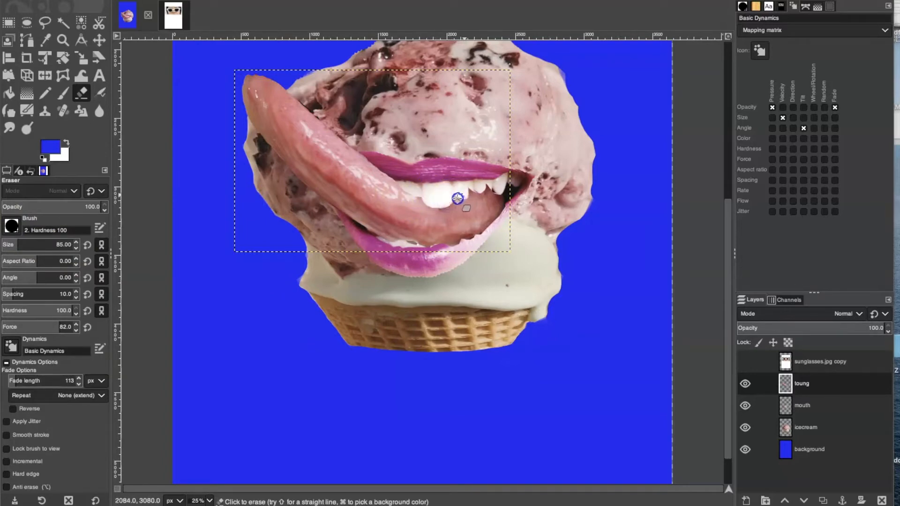
pyautogui.moveTo(460, 196)
pyautogui.mouseDown()
pyautogui.moveTo(477, 200)
pyautogui.moveTo(447, 197)
pyautogui.mouseUp()
pyautogui.moveTo(422, 196); pyautogui.dragTo(462, 196)
pyautogui.moveTo(460, 191)
pyautogui.mouseDown()
pyautogui.moveTo(427, 201)
pyautogui.moveTo(433, 242)
pyautogui.moveTo(455, 245)
pyautogui.mouseUp()
pyautogui.moveTo(377, 248); pyautogui.dragTo(475, 238)
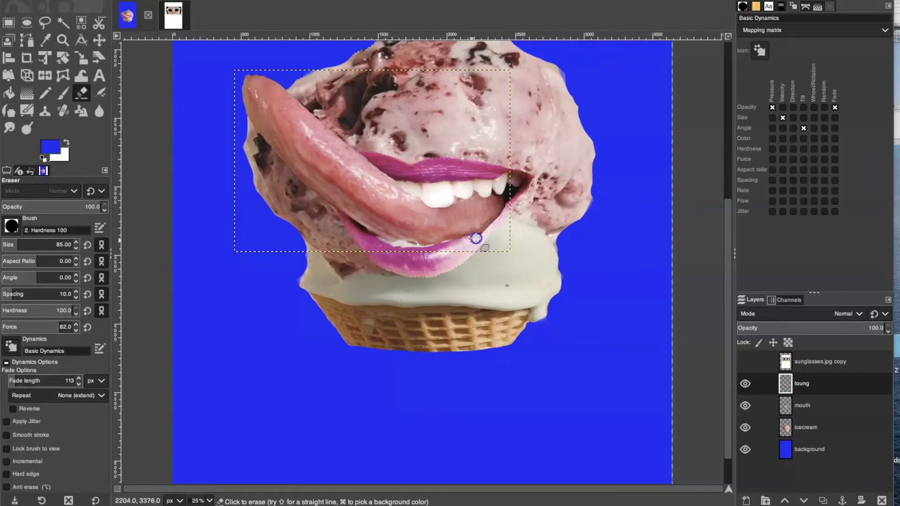
pyautogui.moveTo(509, 208)
pyautogui.mouseDown()
pyautogui.moveTo(447, 213)
pyautogui.moveTo(405, 185)
pyautogui.moveTo(459, 226)
pyautogui.moveTo(448, 225)
pyautogui.moveTo(404, 288)
pyautogui.mouseUp()
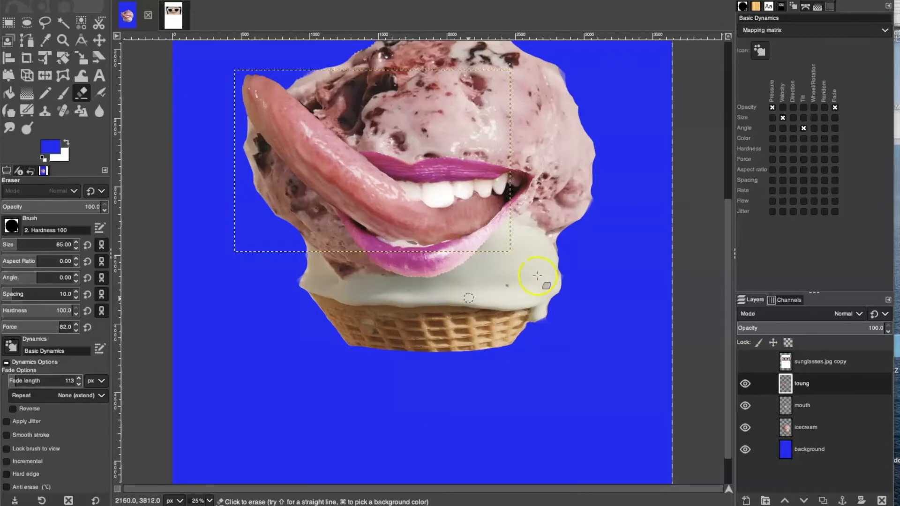
# Step: Show the sunglasses.jpg copy layer and outline the white sunglasses on it with a loose Free Select selection
pyautogui.scroll(5, 628, 322)
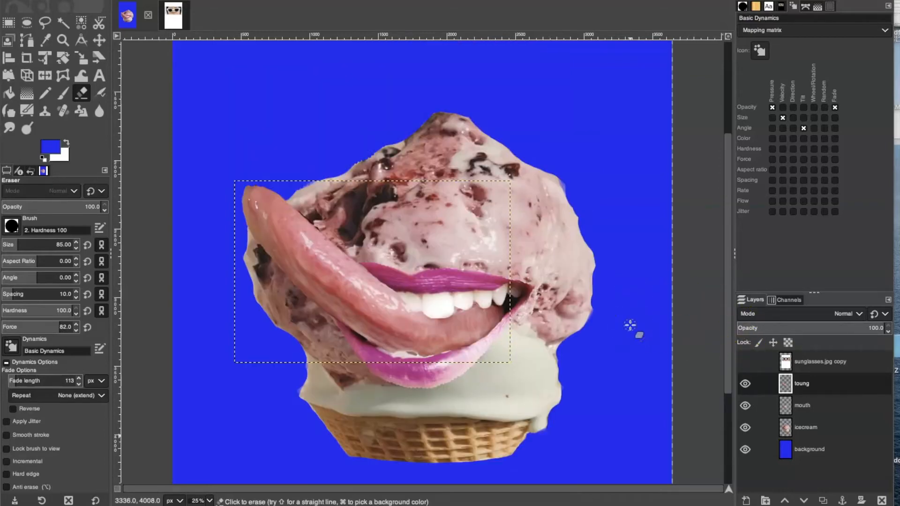
pyautogui.click(745, 361)
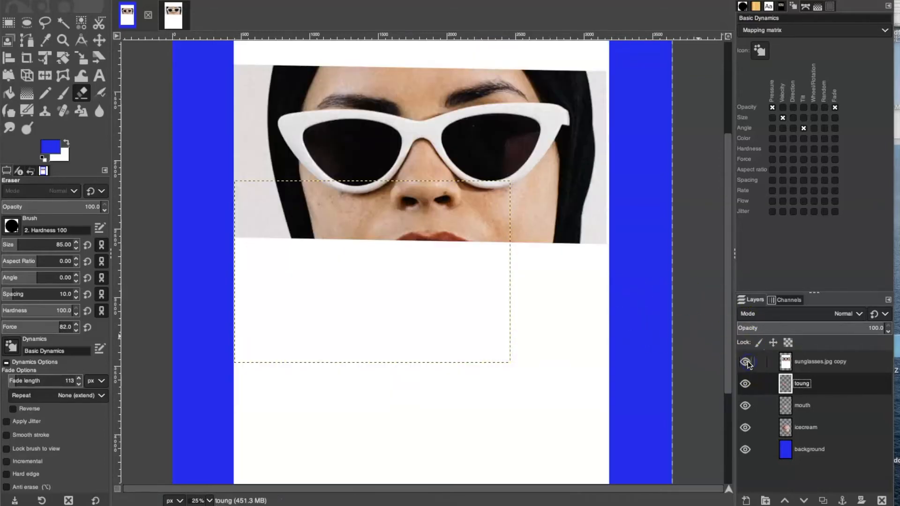
pyautogui.click(842, 363)
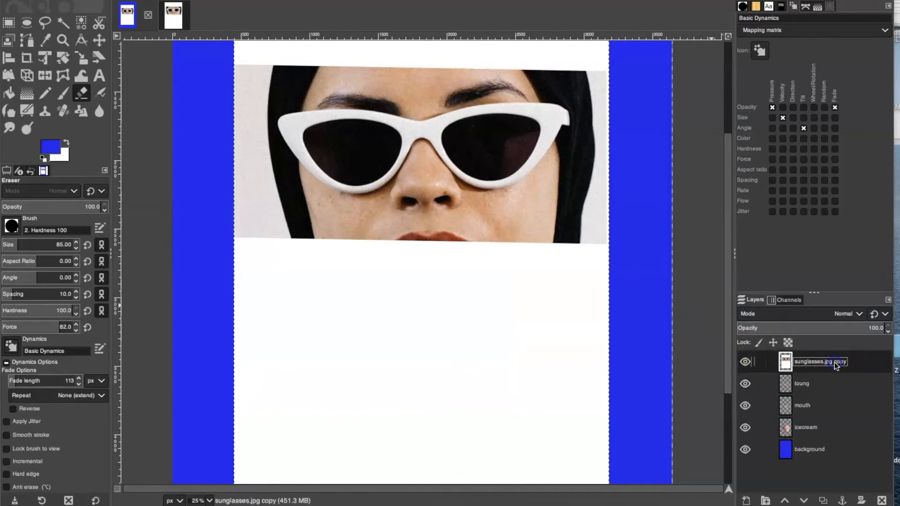
pyautogui.click(45, 23)
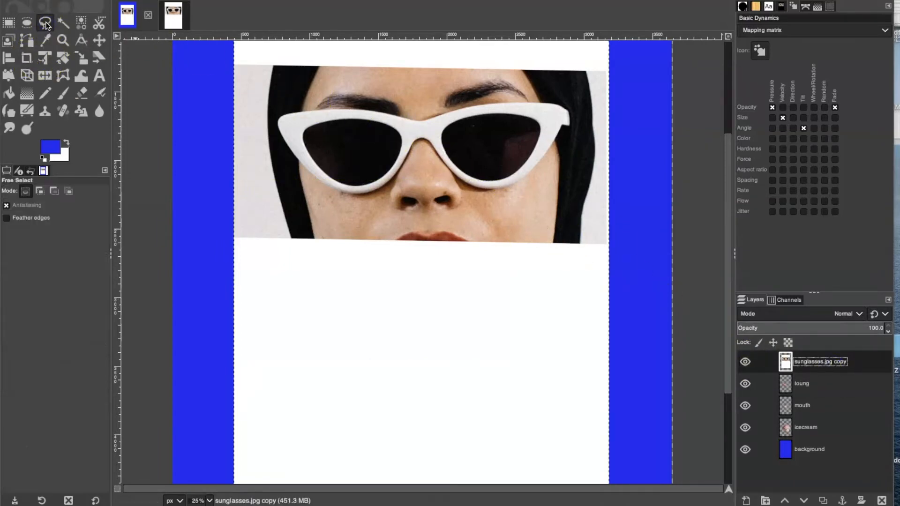
pyautogui.moveTo(277, 108)
pyautogui.mouseDown()
pyautogui.moveTo(333, 101)
pyautogui.moveTo(419, 110)
pyautogui.moveTo(497, 94)
pyautogui.mouseUp()
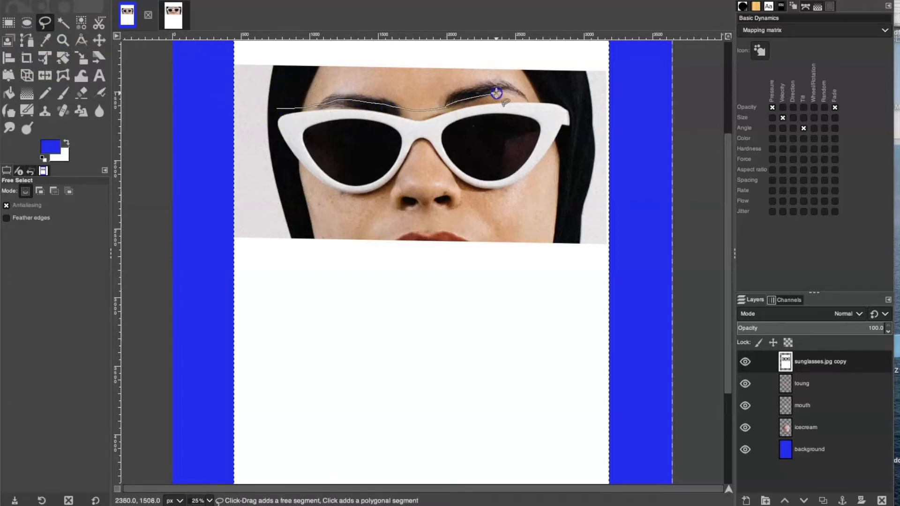
pyautogui.moveTo(563, 135)
pyautogui.mouseDown()
pyautogui.moveTo(534, 179)
pyautogui.moveTo(487, 196)
pyautogui.moveTo(469, 196)
pyautogui.moveTo(419, 148)
pyautogui.moveTo(375, 203)
pyautogui.mouseUp()
pyautogui.moveTo(310, 182); pyautogui.dragTo(272, 140)
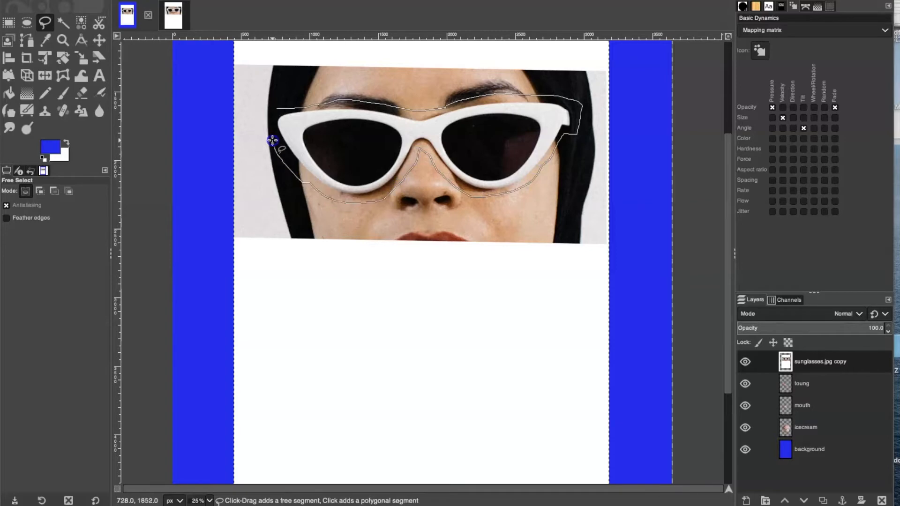
pyautogui.moveTo(277, 108); pyautogui.dragTo(278, 109)
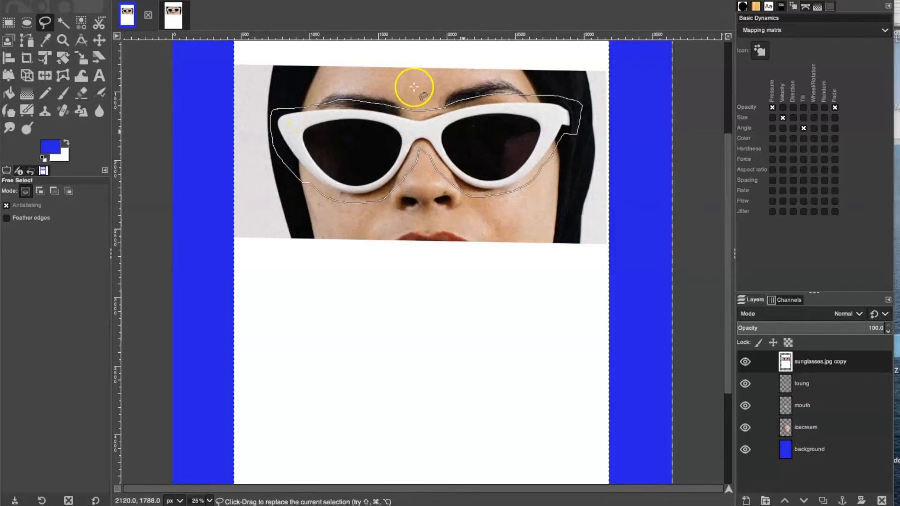
# Step: Float the sunglasses selection and turn it into a new layer
pyautogui.click(105, 0)
pyautogui.moveTo(132, 0)
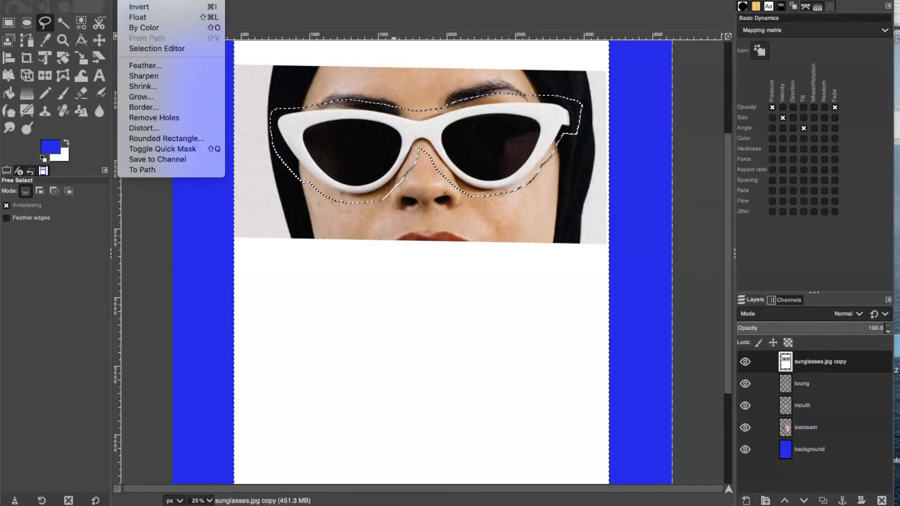
pyautogui.click(139, 17)
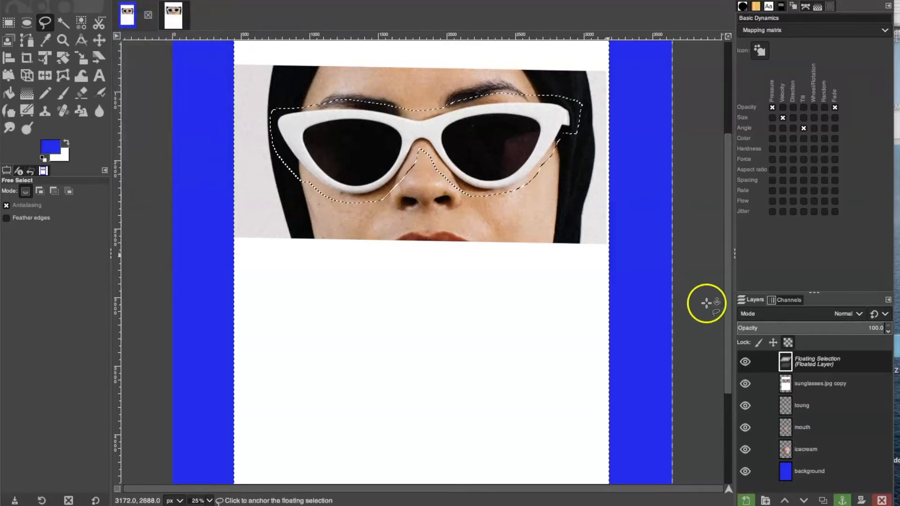
pyautogui.click(745, 500)
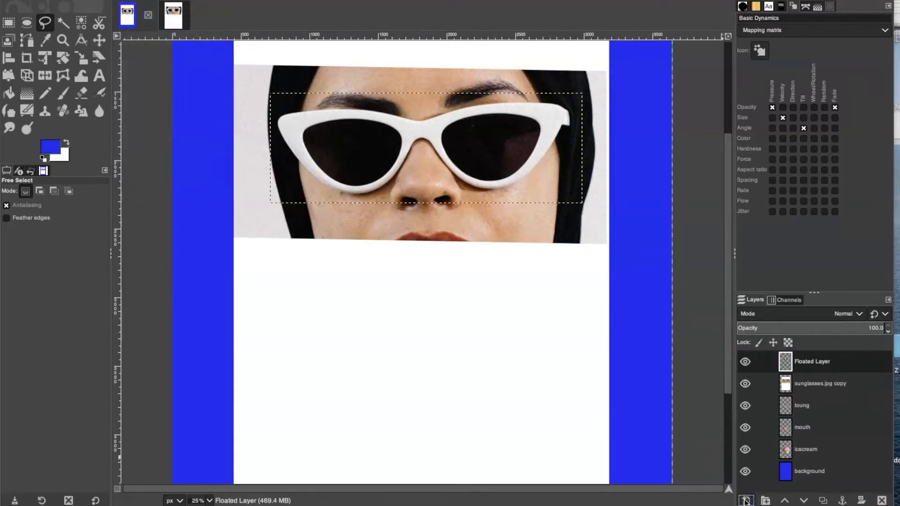
# Step: Check the sunglasses cutout by toggling the Floated Layer's visibility, and delete the sunglasses.jpg copy layer
pyautogui.click(839, 383)
pyautogui.click(744, 361)
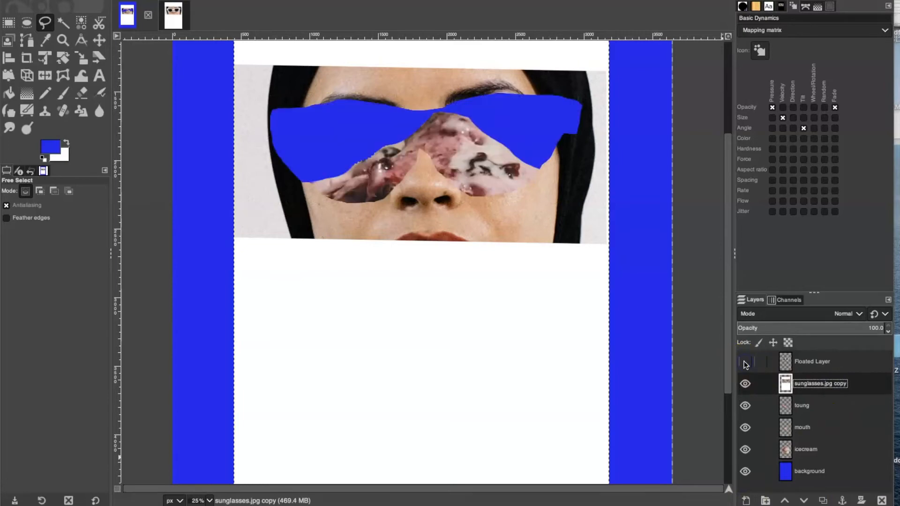
pyautogui.click(745, 361)
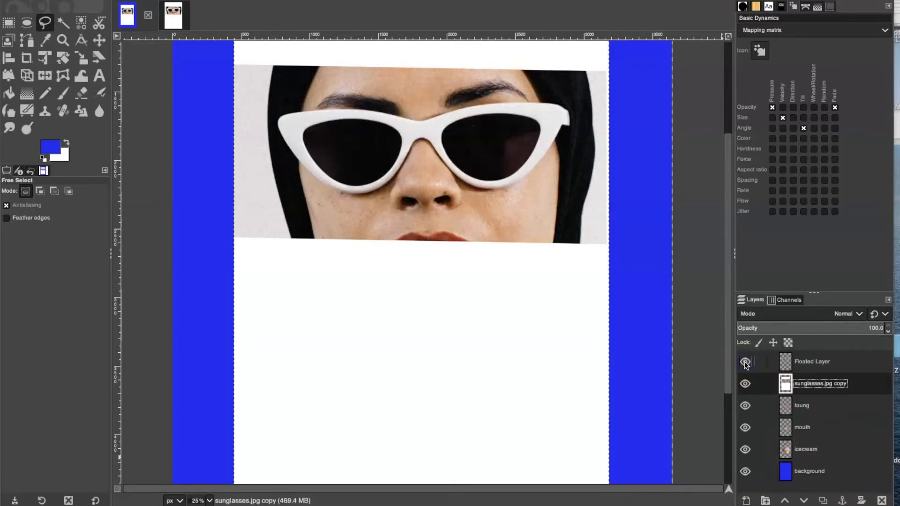
pyautogui.click(881, 500)
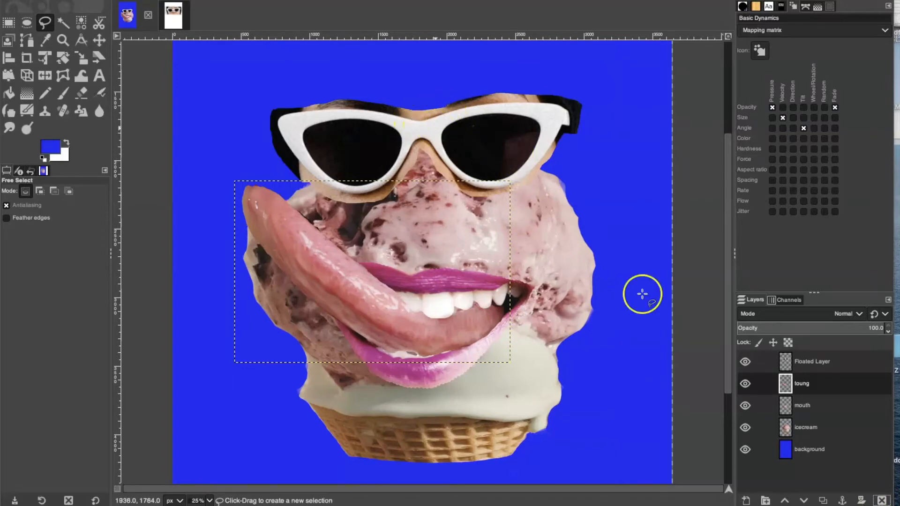
# Step: Check the alpha channel options of the Floated Layer holding the sunglasses
pyautogui.click(819, 368)
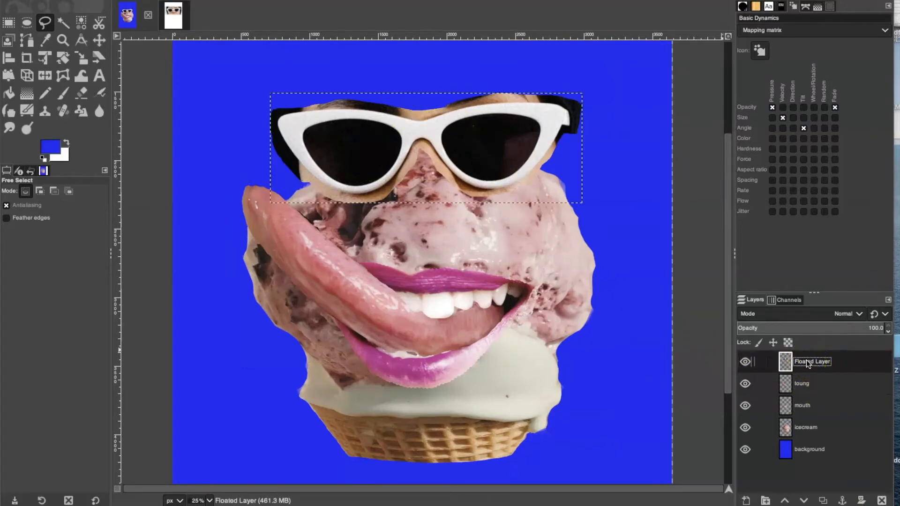
pyautogui.rightClick(809, 364)
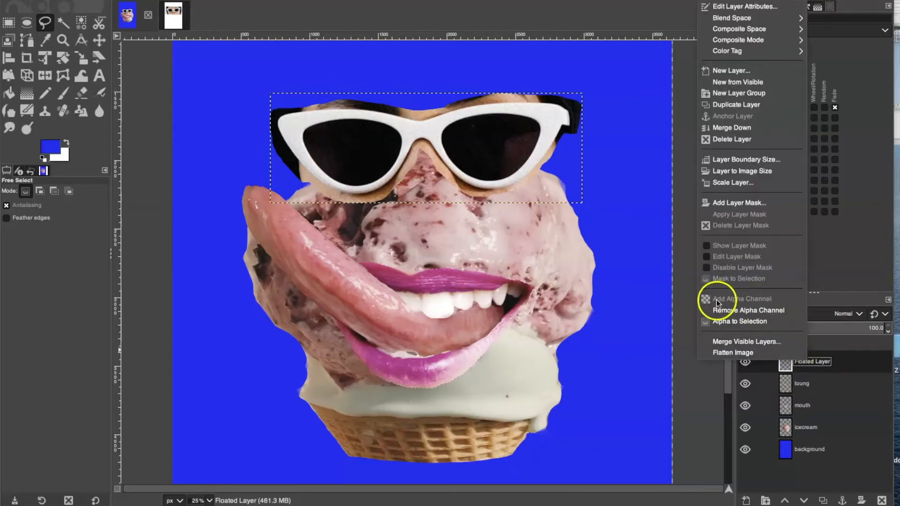
pyautogui.click(849, 364)
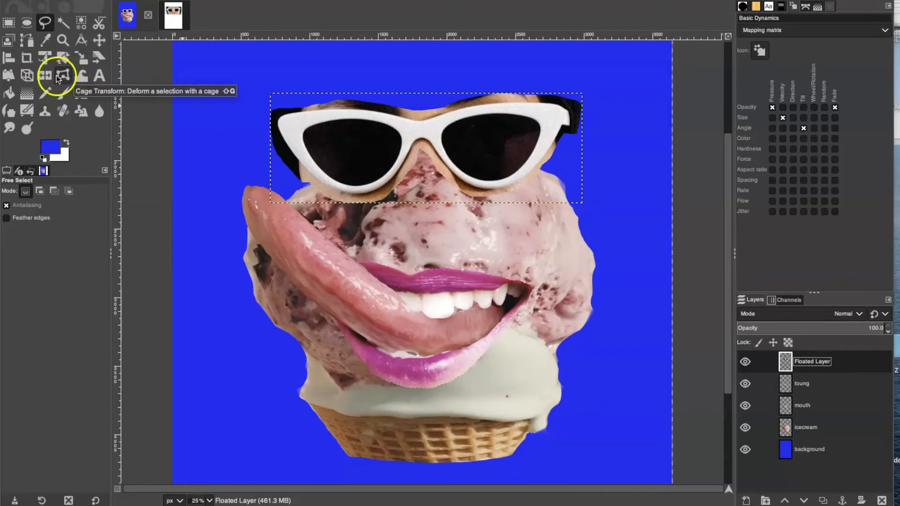
# Step: Erase the leftover skin, hair and black headscarf around the sunglasses frame on the Floated Layer at 50% zoom
pyautogui.click(82, 93)
pyautogui.moveTo(296, 171); pyautogui.dragTo(305, 180)
pyautogui.click(163, 1)
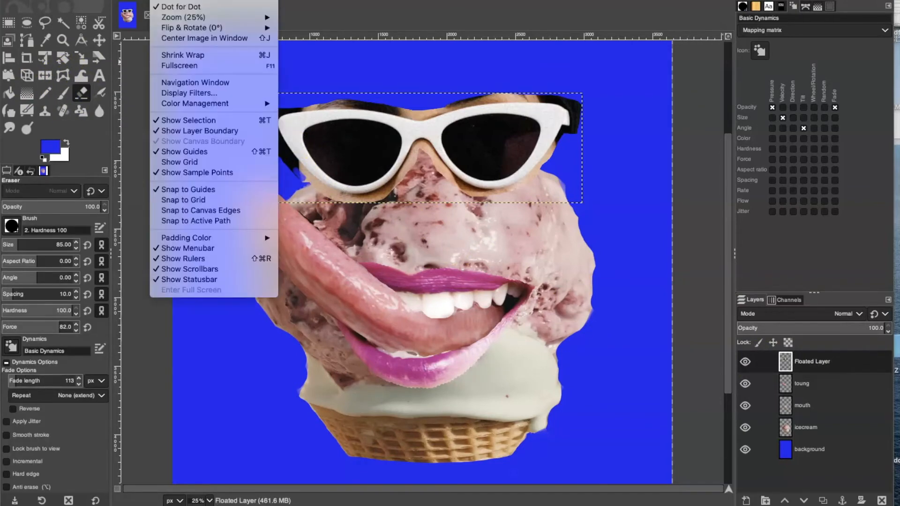
pyautogui.moveTo(185, 19)
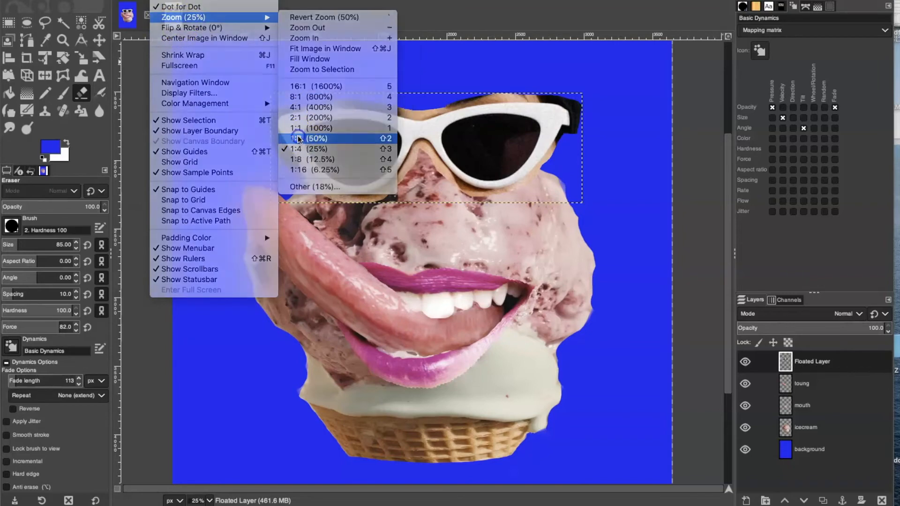
pyautogui.click(300, 138)
pyautogui.hscroll(-3, 299, 137)
pyautogui.moveTo(325, 163)
pyautogui.mouseDown()
pyautogui.moveTo(357, 178)
pyautogui.moveTo(407, 231)
pyautogui.mouseUp()
pyautogui.moveTo(617, 155)
pyautogui.mouseDown()
pyautogui.moveTo(582, 224)
pyautogui.moveTo(534, 256)
pyautogui.moveTo(469, 269)
pyautogui.mouseUp()
pyautogui.moveTo(368, 195)
pyautogui.mouseDown()
pyautogui.moveTo(431, 251)
pyautogui.moveTo(462, 260)
pyautogui.mouseUp()
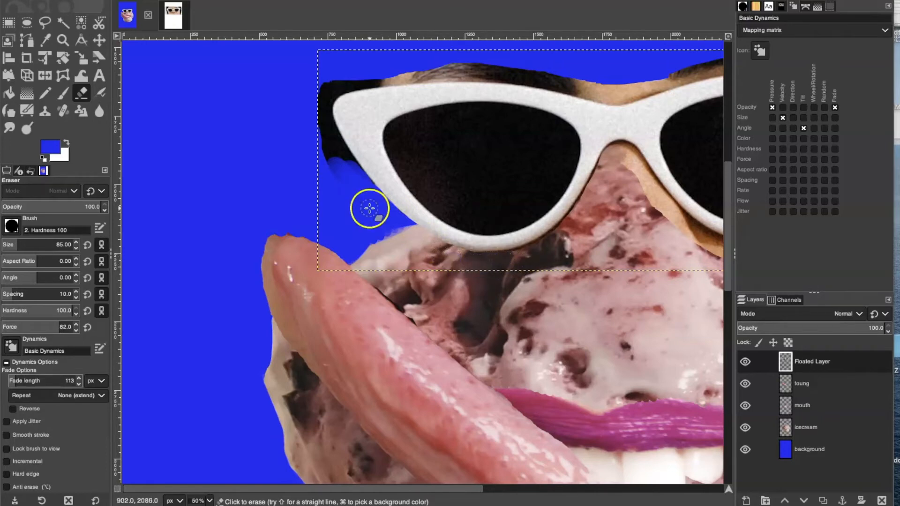
pyautogui.moveTo(349, 197)
pyautogui.mouseDown()
pyautogui.moveTo(317, 141)
pyautogui.moveTo(321, 126)
pyautogui.moveTo(338, 151)
pyautogui.mouseUp()
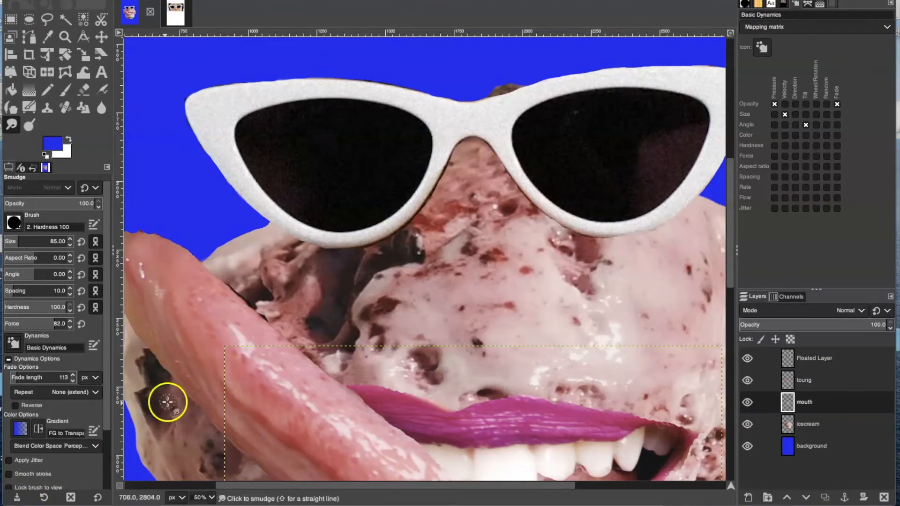
# Step: Smudge the bottom edge of the lower lip on the mouth layer with the 2. Hardness 100 brush at size 85
pyautogui.hscroll(3, 263, 346)
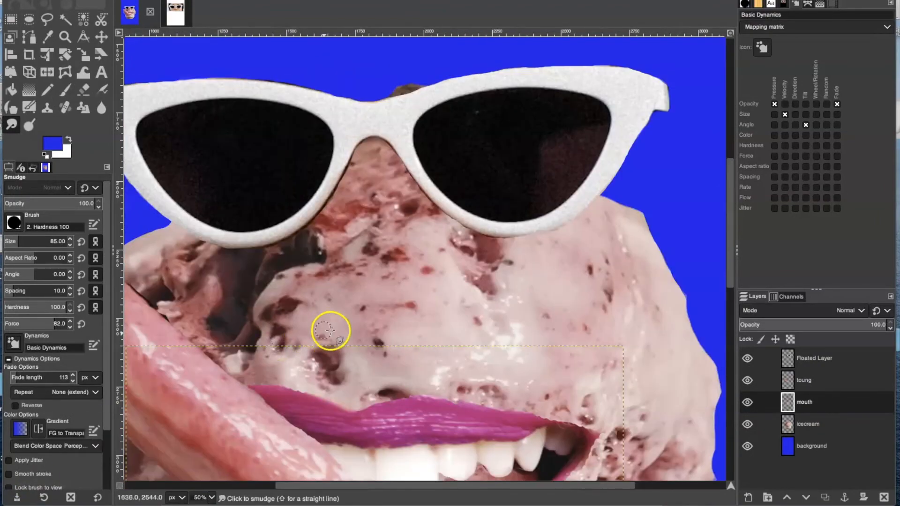
pyautogui.scroll(-5, 335, 329)
pyautogui.hscroll(-3, 336, 329)
pyautogui.hscroll(9, 335, 329)
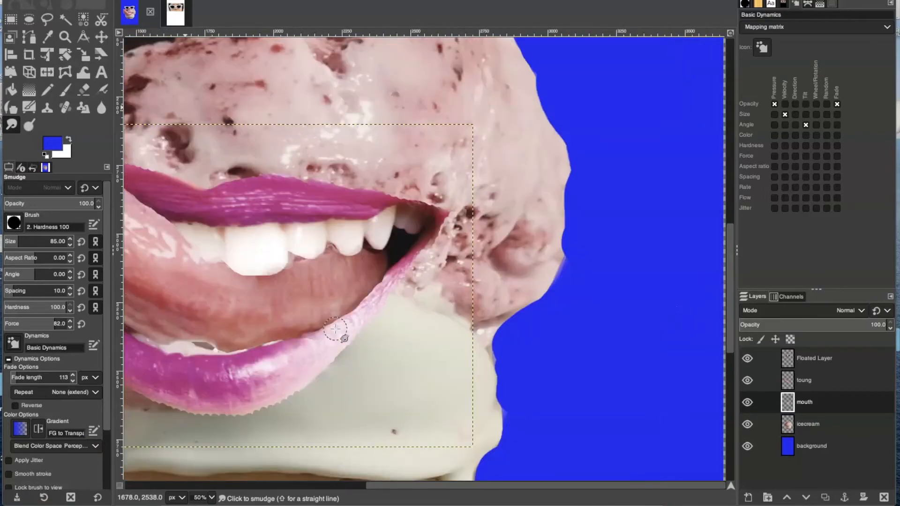
pyautogui.scroll(-3, 336, 329)
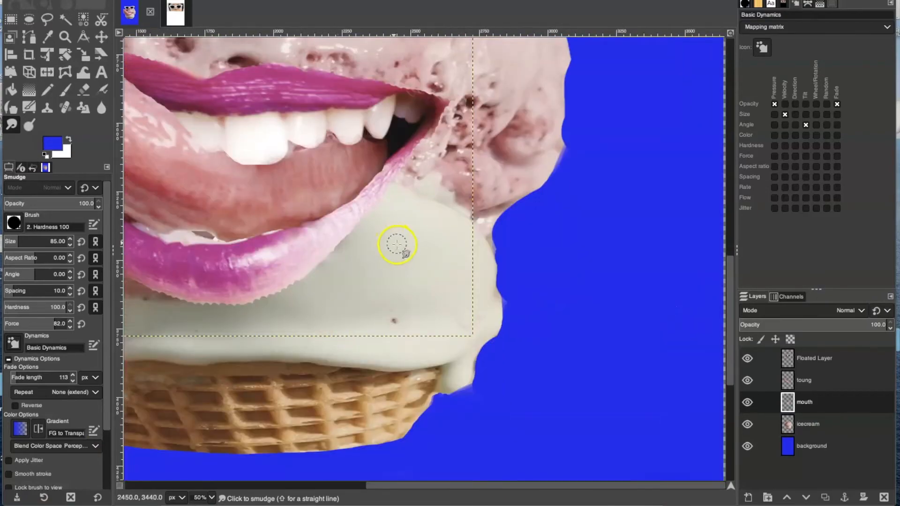
pyautogui.hscroll(-9, 395, 243)
pyautogui.hscroll(5, 397, 244)
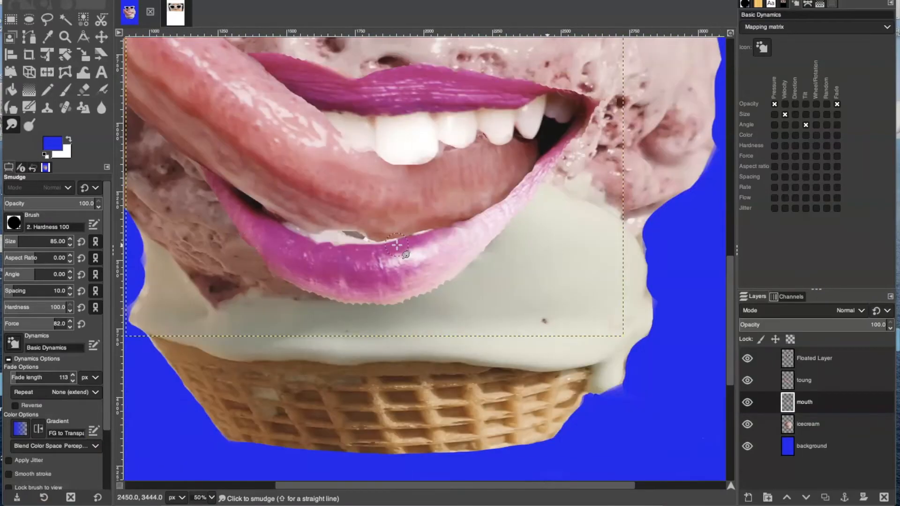
pyautogui.moveTo(201, 221)
pyautogui.mouseDown()
pyautogui.moveTo(286, 319)
pyautogui.moveTo(325, 315)
pyautogui.moveTo(304, 300)
pyautogui.moveTo(385, 304)
pyautogui.moveTo(451, 280)
pyautogui.moveTo(389, 301)
pyautogui.moveTo(424, 298)
pyautogui.mouseUp()
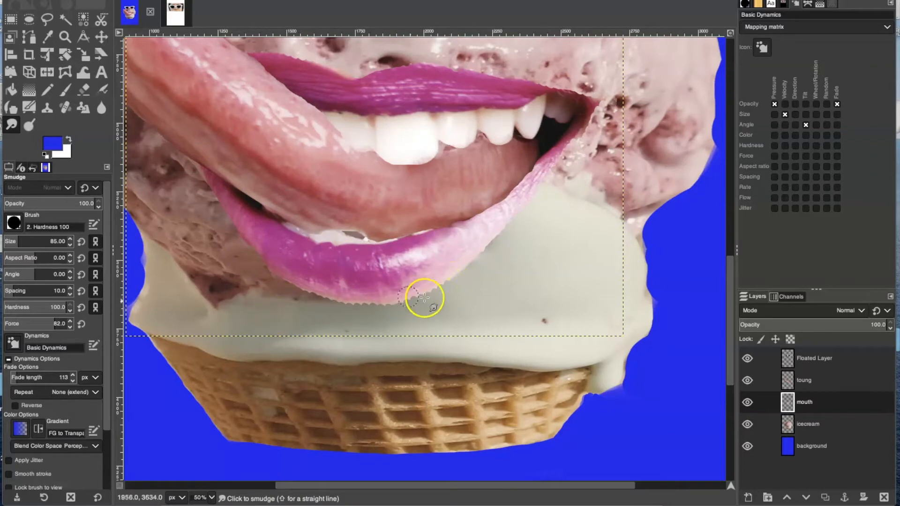
pyautogui.click(12, 126)
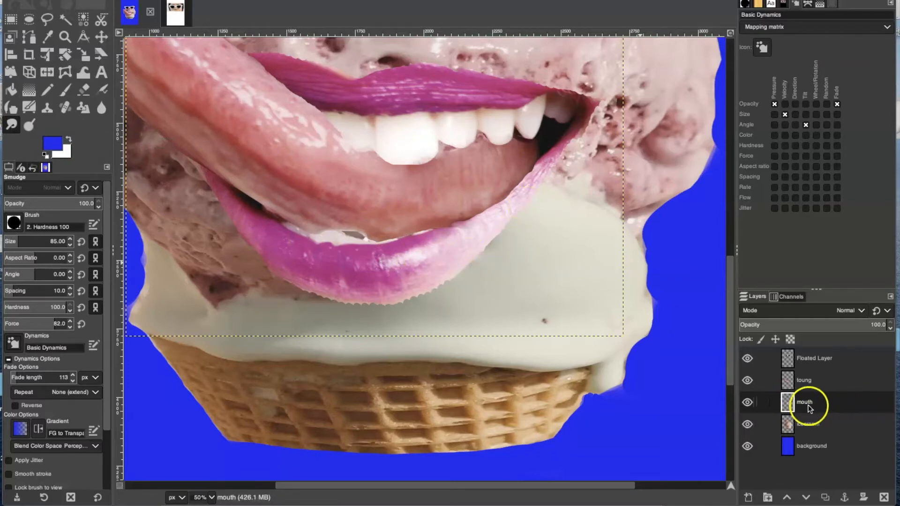
pyautogui.moveTo(456, 265)
pyautogui.mouseDown()
pyautogui.moveTo(528, 208)
pyautogui.moveTo(467, 269)
pyautogui.moveTo(404, 308)
pyautogui.mouseUp()
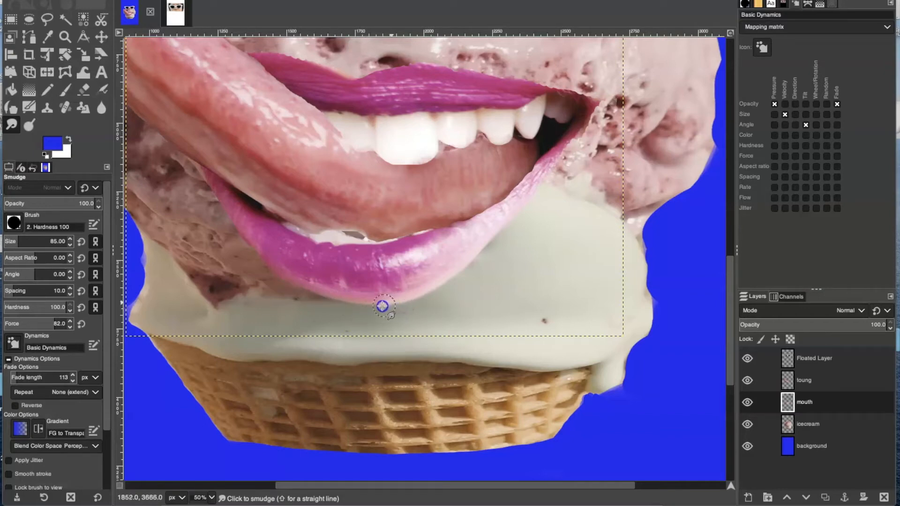
# Step: Smudge the outer lip edge around the right corner of the mouth into the ice cream
pyautogui.hscroll(5, 430, 84)
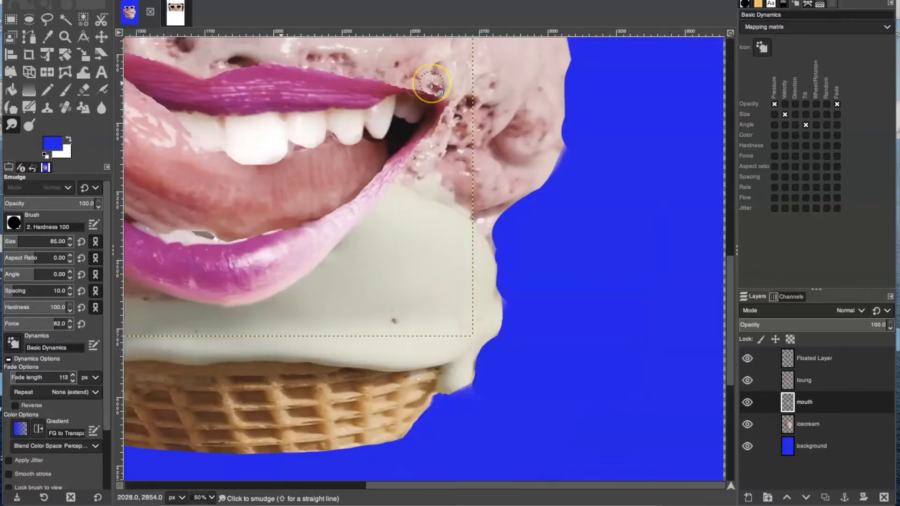
pyautogui.hscroll(-5, 431, 83)
pyautogui.moveTo(394, 211)
pyautogui.mouseDown()
pyautogui.moveTo(384, 295)
pyautogui.moveTo(392, 322)
pyautogui.moveTo(322, 306)
pyautogui.moveTo(537, 162)
pyautogui.moveTo(599, 104)
pyautogui.moveTo(583, 128)
pyautogui.mouseUp()
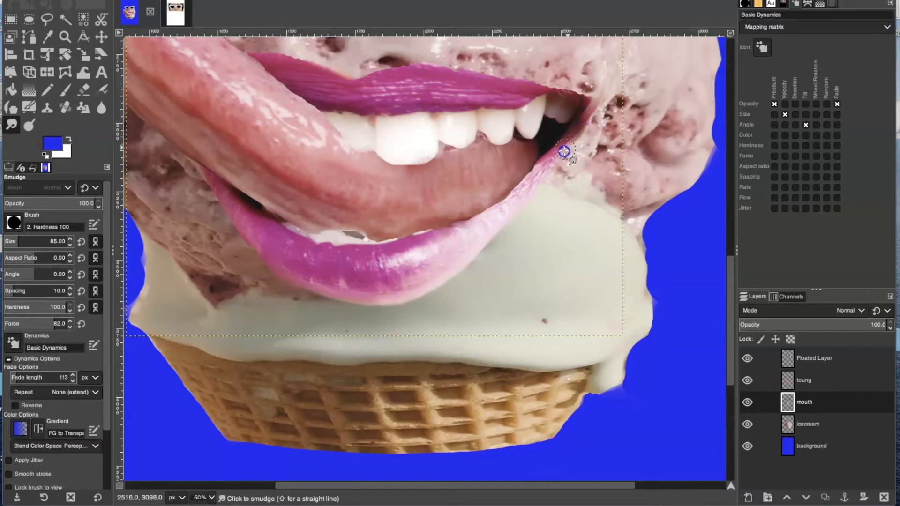
pyautogui.moveTo(553, 169)
pyautogui.mouseDown()
pyautogui.moveTo(588, 97)
pyautogui.moveTo(581, 86)
pyautogui.moveTo(552, 97)
pyautogui.moveTo(511, 80)
pyautogui.mouseUp()
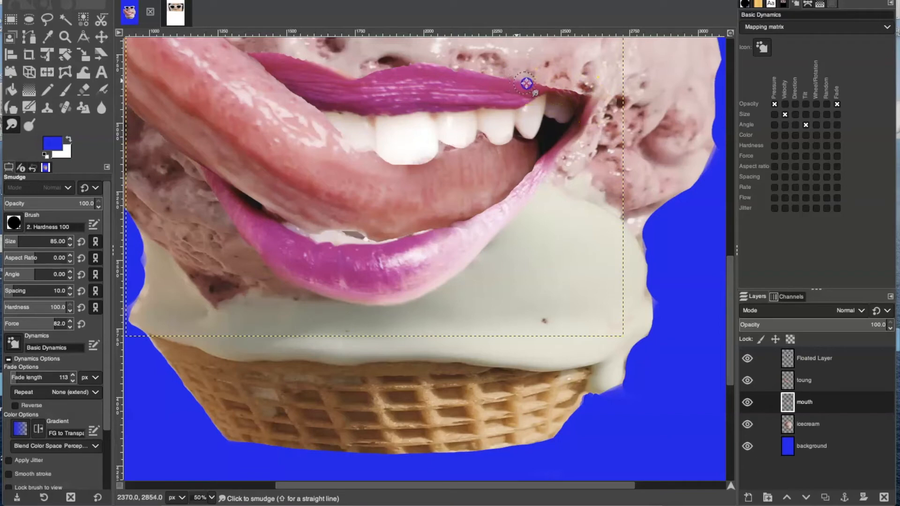
# Step: Smudge the top edge of the upper lip from the mouth corner across to the tongue
pyautogui.moveTo(582, 90); pyautogui.dragTo(442, 70)
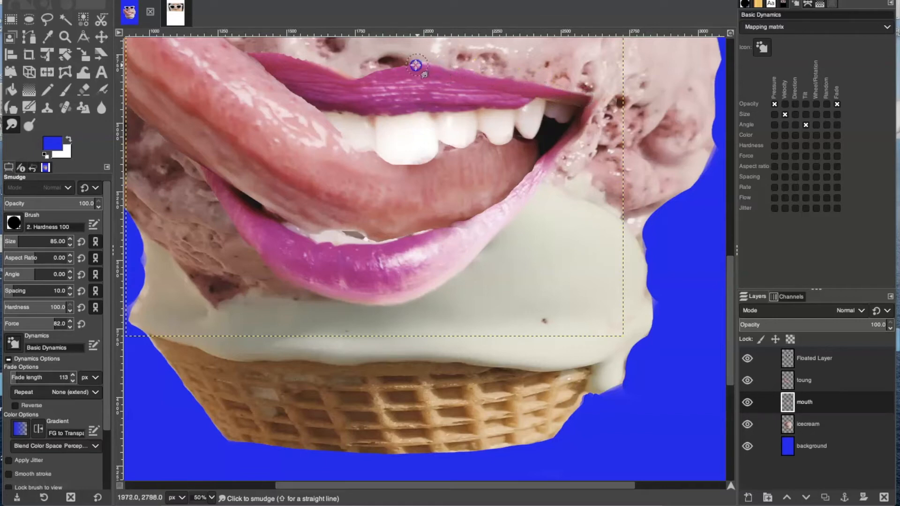
pyautogui.moveTo(314, 87); pyautogui.dragTo(304, 62)
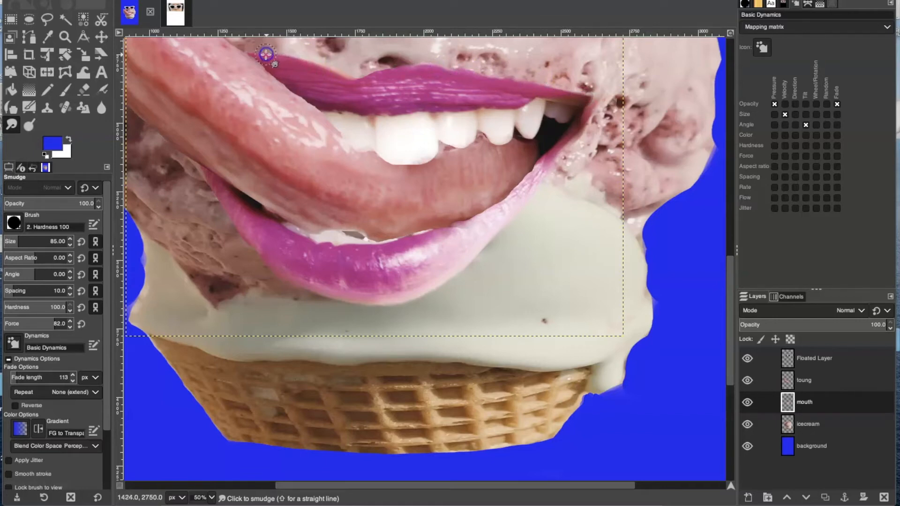
pyautogui.moveTo(399, 88)
pyautogui.mouseDown()
pyautogui.moveTo(364, 76)
pyautogui.moveTo(372, 76)
pyautogui.mouseUp()
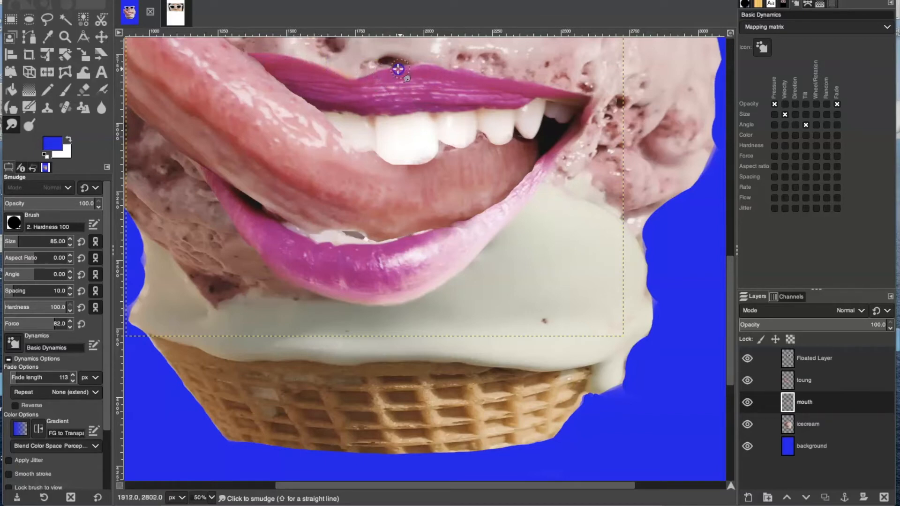
# Step: Smudge the left outer edge of the lower lip below the tongue into the ice cream
pyautogui.moveTo(275, 228)
pyautogui.mouseDown()
pyautogui.moveTo(235, 232)
pyautogui.moveTo(200, 201)
pyautogui.moveTo(200, 177)
pyautogui.moveTo(287, 295)
pyautogui.mouseUp()
pyautogui.scroll(1, 297, 271)
pyautogui.hscroll(-1, 298, 271)
pyautogui.hscroll(1, 298, 271)
pyautogui.hscroll(-1, 297, 271)
pyautogui.scroll(3, 297, 271)
pyautogui.hscroll(3, 297, 270)
pyautogui.moveTo(281, 264); pyautogui.dragTo(224, 220)
# Step: Smudge the tip and upper edge of the tongue on the toung layer with the 2. Hardness 100 brush at size 85
pyautogui.hscroll(-5, 224, 219)
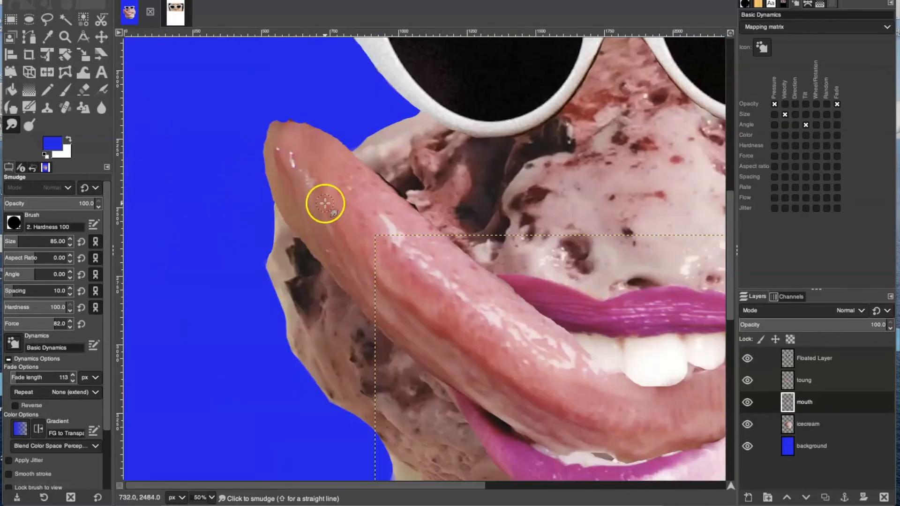
pyautogui.click(811, 380)
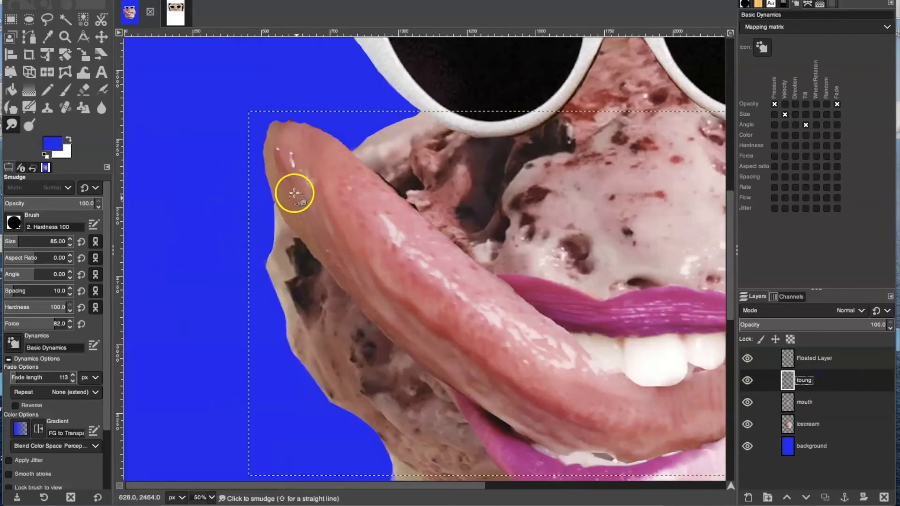
pyautogui.moveTo(281, 123); pyautogui.dragTo(307, 125)
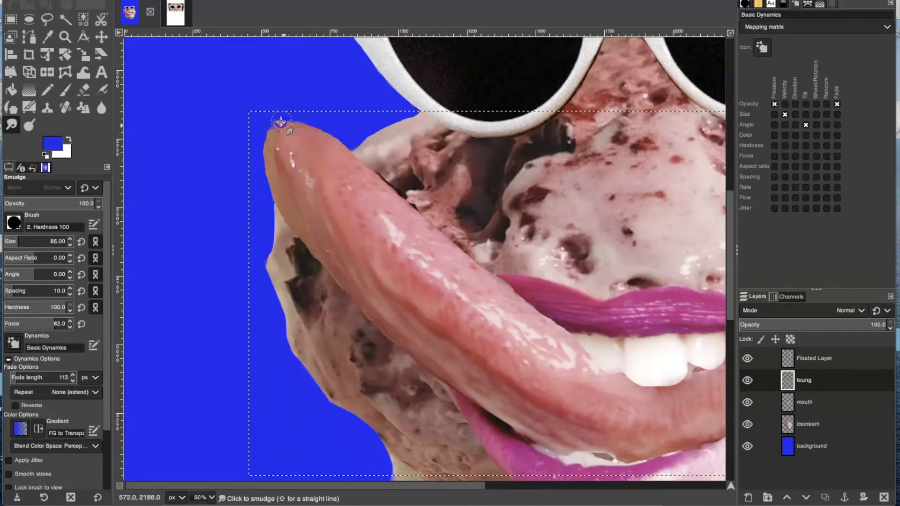
pyautogui.moveTo(265, 190); pyautogui.dragTo(272, 204)
pyautogui.moveTo(377, 219); pyautogui.dragTo(412, 197)
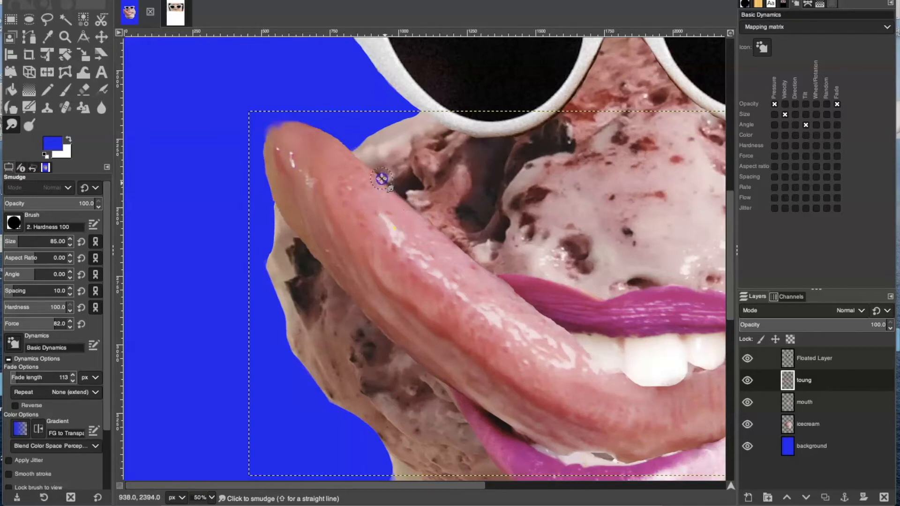
pyautogui.moveTo(374, 175)
pyautogui.mouseDown()
pyautogui.moveTo(354, 157)
pyautogui.moveTo(261, 135)
pyautogui.moveTo(275, 127)
pyautogui.moveTo(251, 147)
pyautogui.moveTo(88, 107)
pyautogui.moveTo(86, 92)
pyautogui.mouseUp()
# Step: Erase the stray pixels around the tongue's tip and outer edge on the toung layer with a size 85 eraser
pyautogui.click(86, 92)
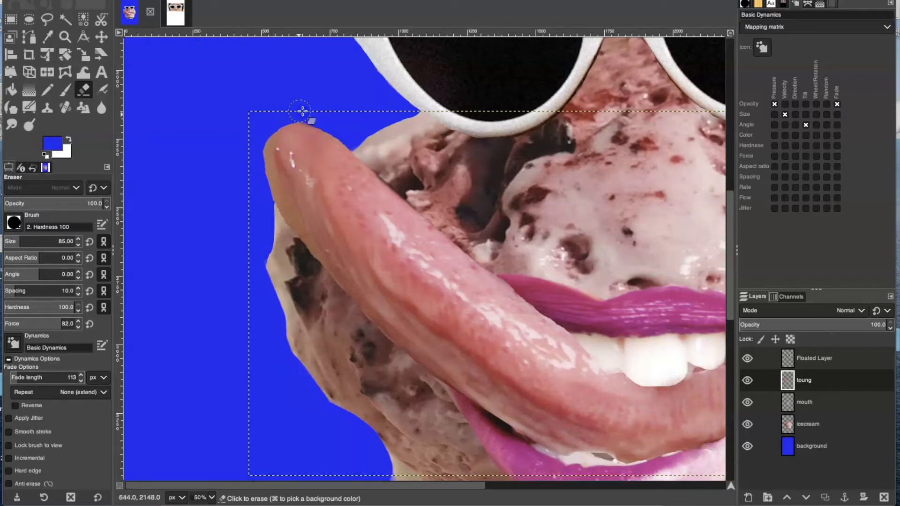
pyautogui.moveTo(272, 128)
pyautogui.mouseDown()
pyautogui.moveTo(256, 149)
pyautogui.moveTo(260, 236)
pyautogui.moveTo(273, 214)
pyautogui.mouseUp()
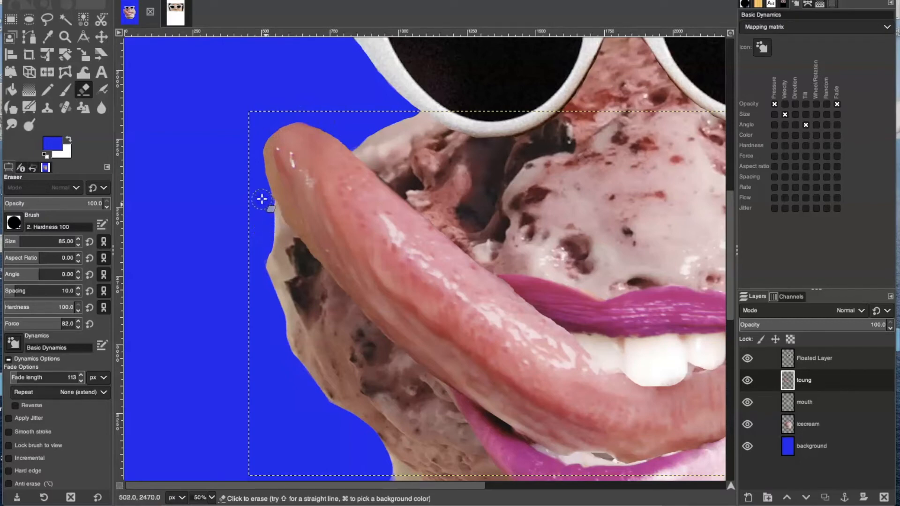
pyautogui.moveTo(261, 197); pyautogui.dragTo(395, 239)
# Step: Review the collage at 25% zoom and check what Floated Layer holds by toggling its visibility
pyautogui.scroll(-5, 395, 238)
pyautogui.hscroll(5, 395, 239)
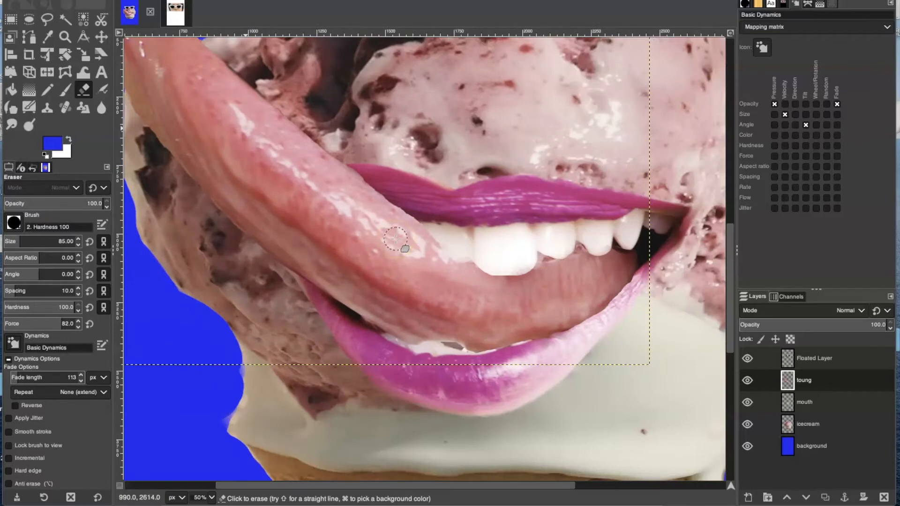
pyautogui.scroll(5, 395, 239)
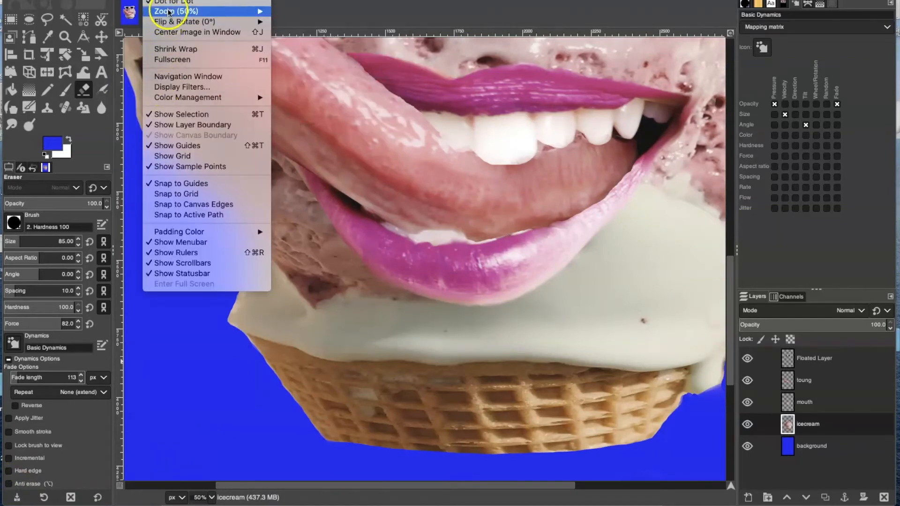
pyautogui.moveTo(178, 11)
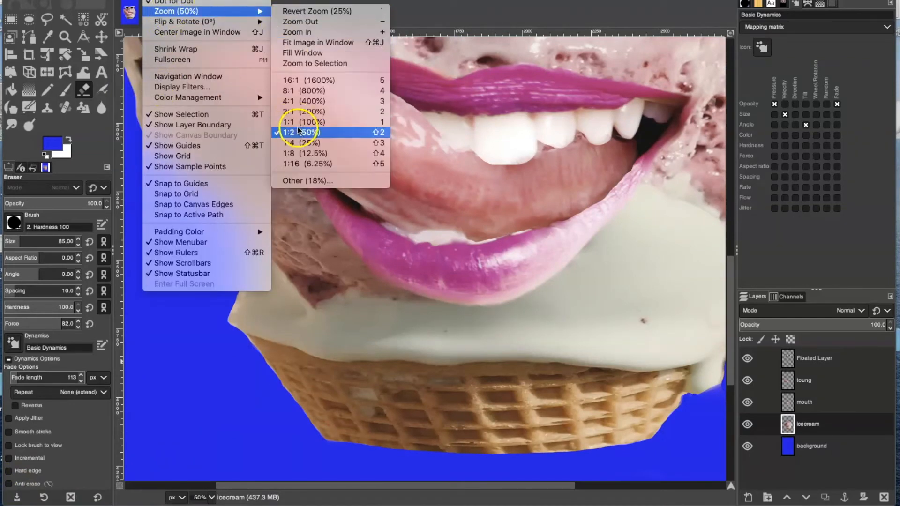
pyautogui.click(293, 144)
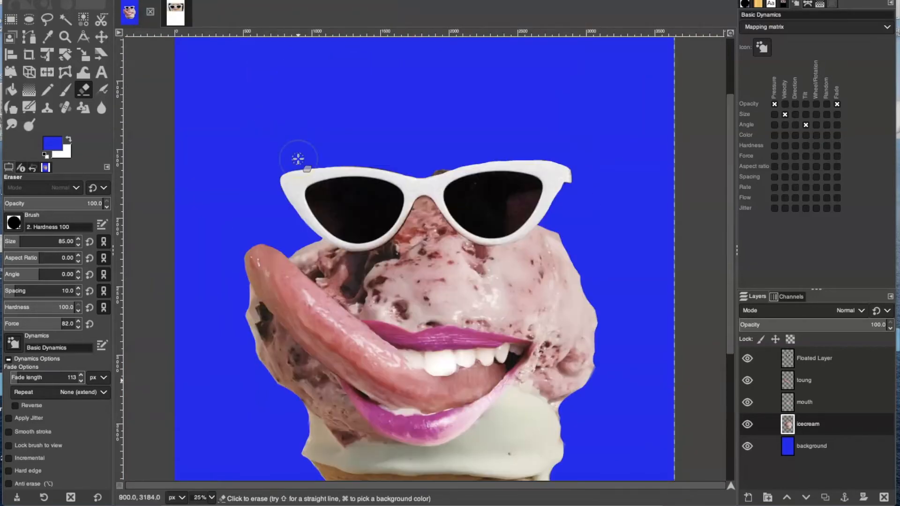
pyautogui.scroll(-3, 298, 159)
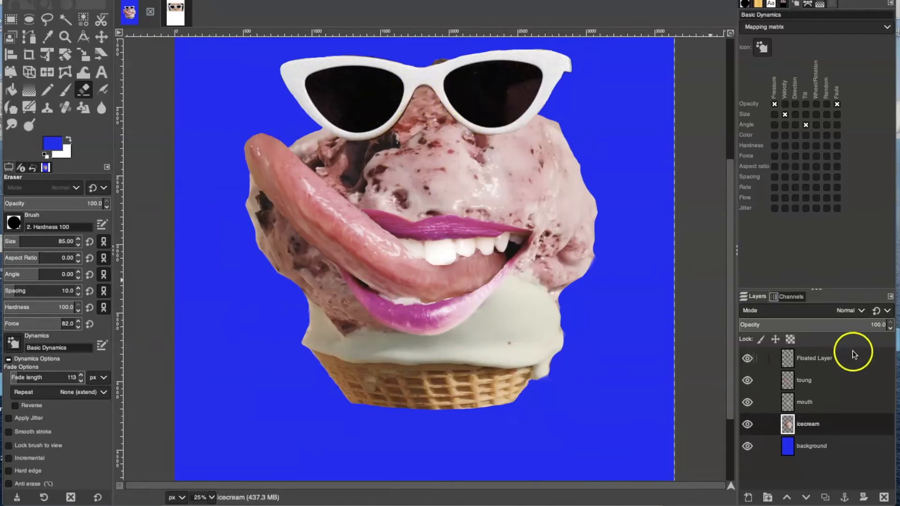
pyautogui.click(747, 359)
pyautogui.click(746, 358)
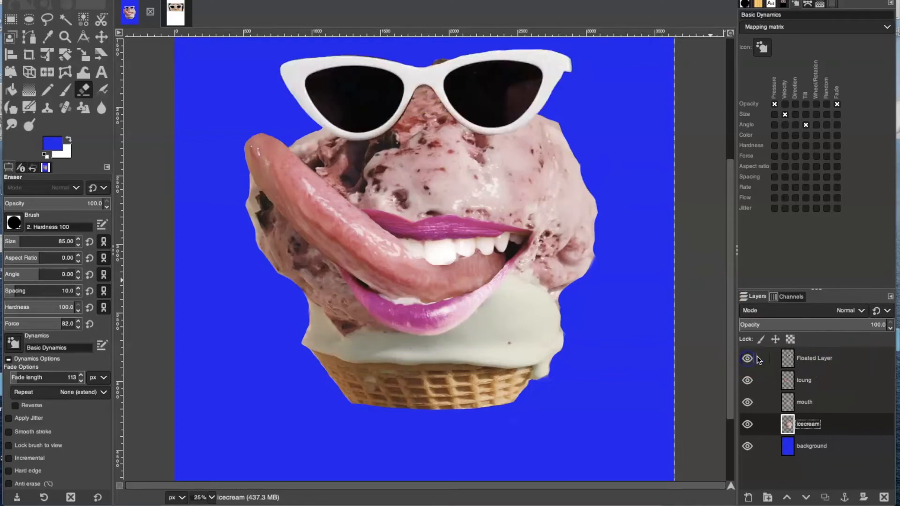
# Step: Rename Floated Layer as glasses
pyautogui.click(836, 359)
pyautogui.doubleClick(813, 358)
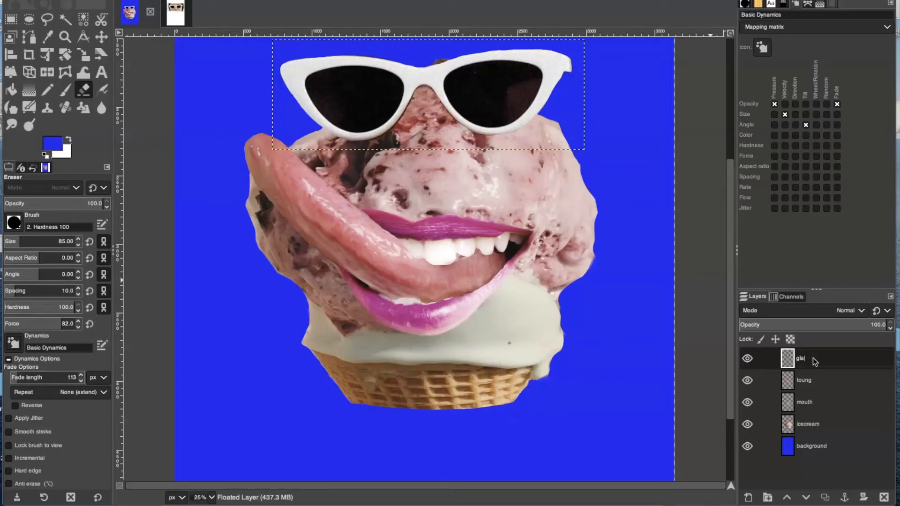
pyautogui.write('es')
pyautogui.click(838, 374)
# Step: Move the glasses layer down over the ice cream so the sunglasses sit below the scoop's peak
pyautogui.click(822, 360)
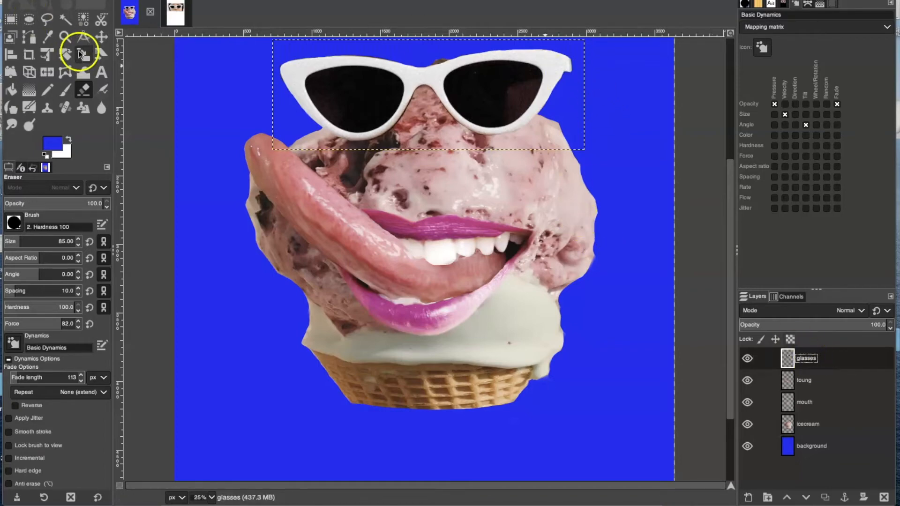
pyautogui.click(101, 36)
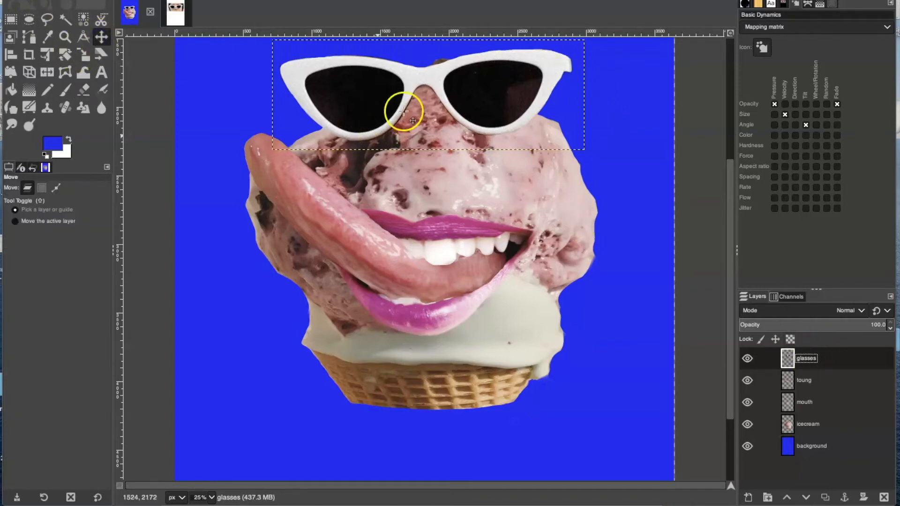
pyautogui.moveTo(469, 102); pyautogui.dragTo(474, 136)
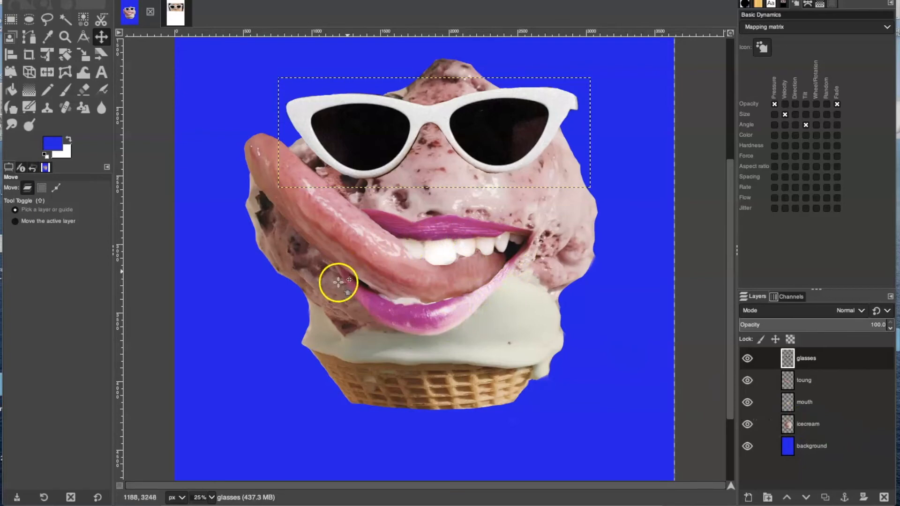
# Step: Open the Hue-Saturation adjustment for the mouth layer, leaving the image in view and no preset chosen
pyautogui.click(821, 401)
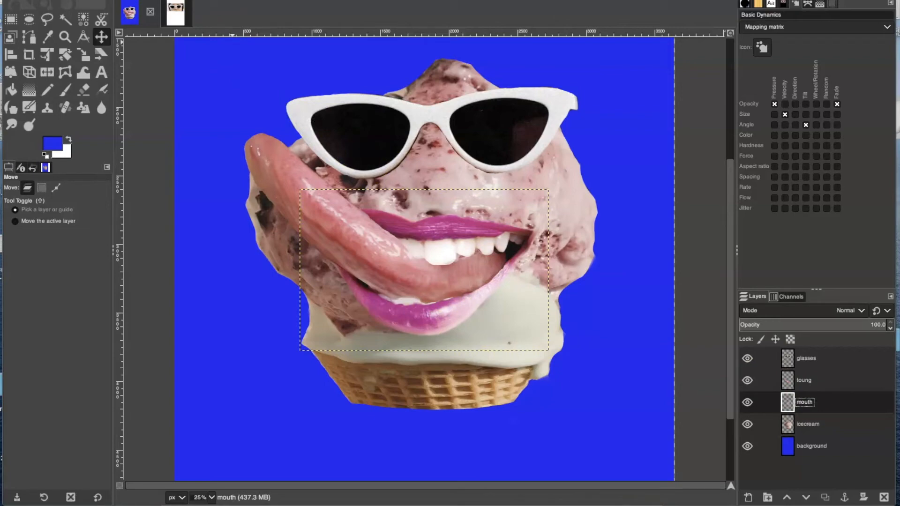
pyautogui.click(246, 0)
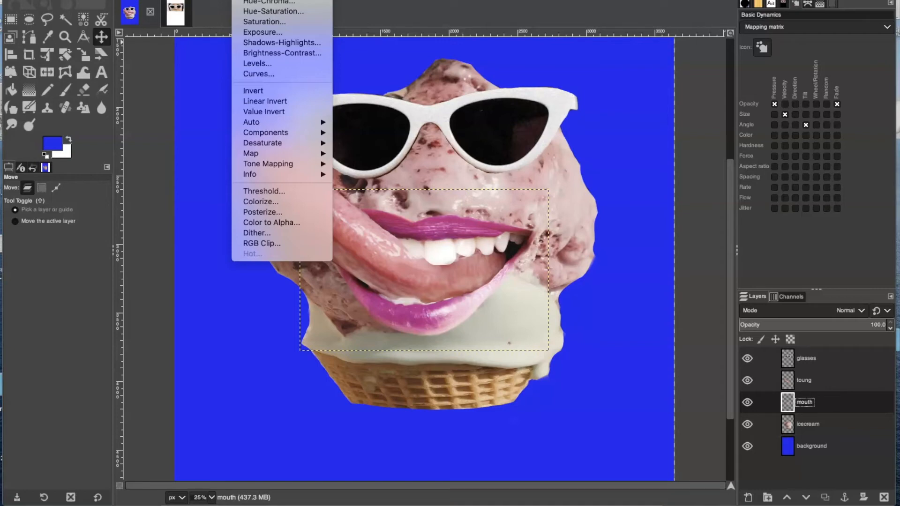
pyautogui.click(250, 12)
pyautogui.click(251, 13)
pyautogui.moveTo(252, 1); pyautogui.dragTo(150, 24)
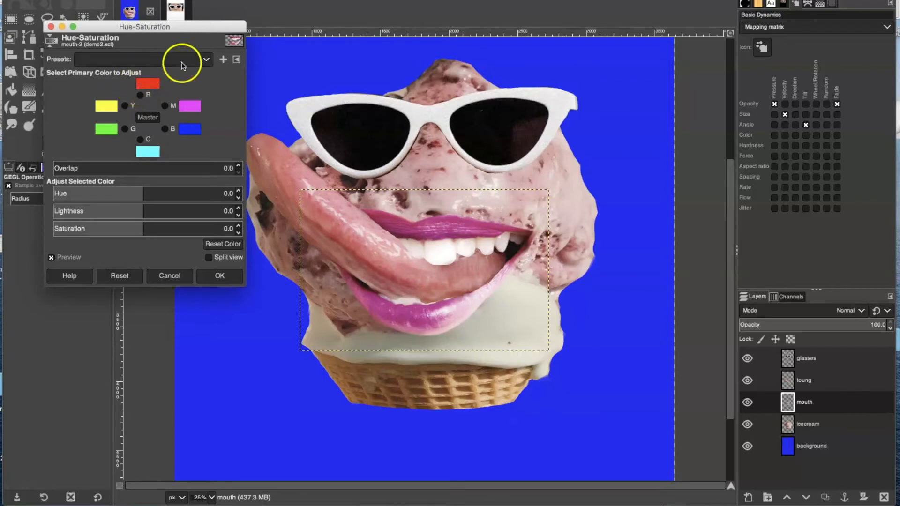
pyautogui.click(207, 61)
pyautogui.click(207, 62)
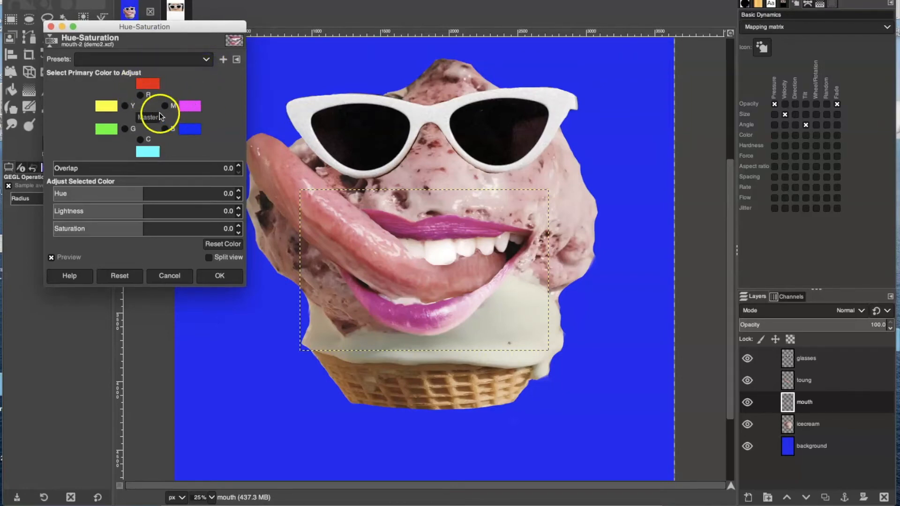
# Step: Try a red hue of 1.1, and a magenta lightness of -25.5 with saturation -1.3 on the mouth
pyautogui.click(139, 95)
pyautogui.click(141, 95)
pyautogui.click(140, 193)
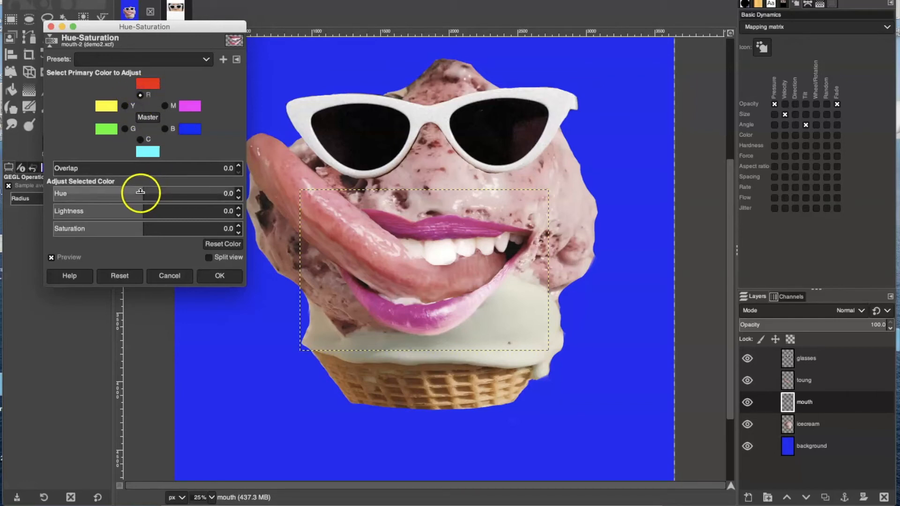
pyautogui.moveTo(140, 192)
pyautogui.mouseDown()
pyautogui.moveTo(167, 194)
pyautogui.moveTo(145, 192)
pyautogui.mouseUp()
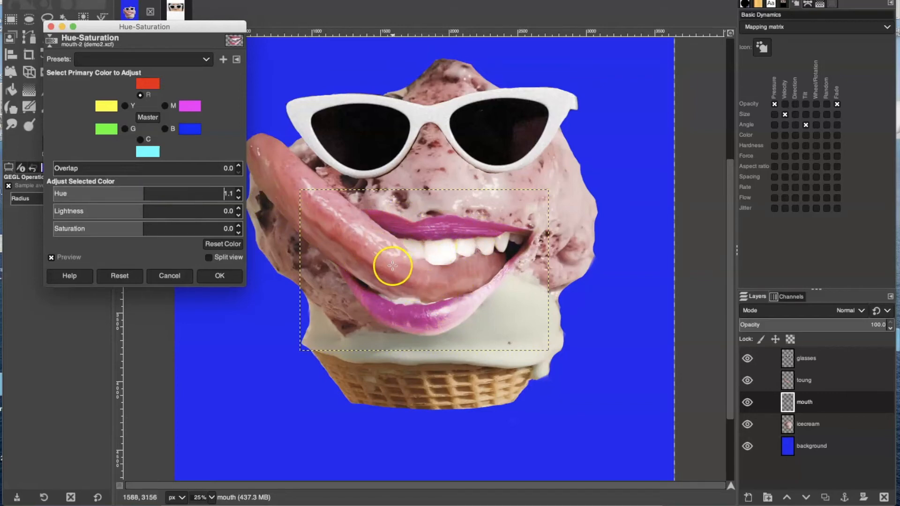
pyautogui.click(166, 106)
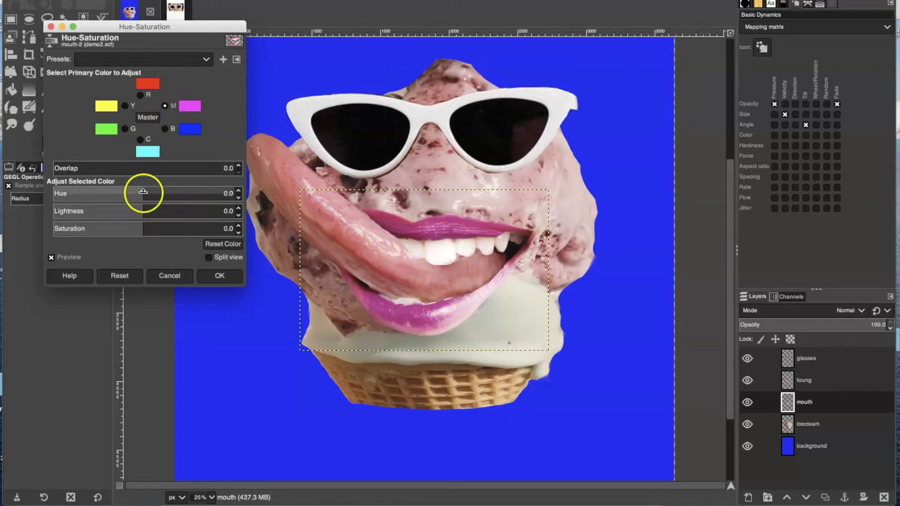
pyautogui.moveTo(142, 210); pyautogui.dragTo(133, 228)
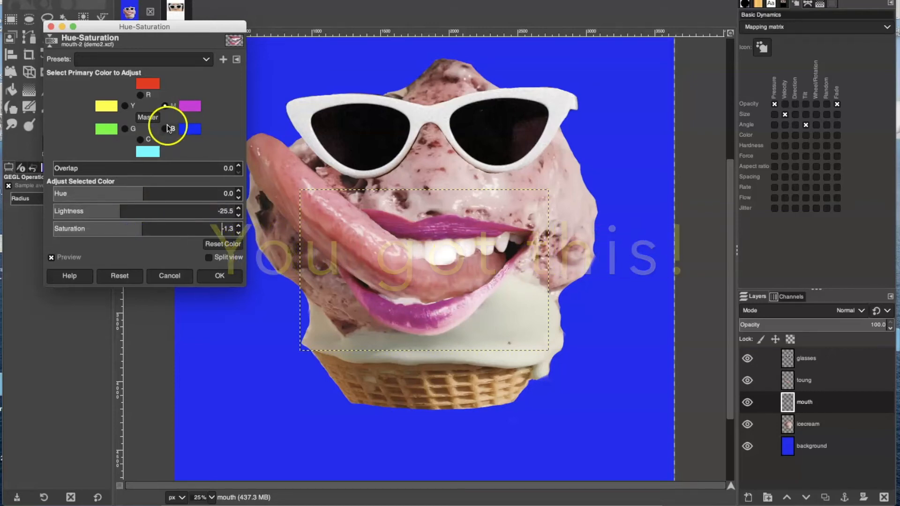
# Step: Try blue at lightness -12.1 and saturation -0.7, and cyan at hue -3.1, lightness 0.5 and saturation -1.8
pyautogui.click(166, 129)
pyautogui.moveTo(140, 195); pyautogui.dragTo(136, 229)
pyautogui.click(140, 139)
pyautogui.moveTo(149, 194); pyautogui.dragTo(142, 229)
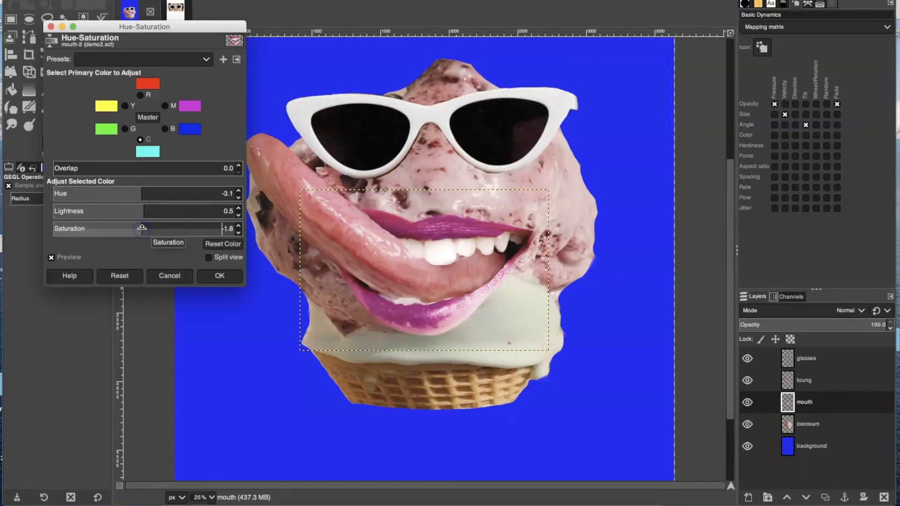
# Step: Try a yellow hue of -20.5 and lightness of -1.4 on the mouth layer
pyautogui.moveTo(142, 194); pyautogui.dragTo(141, 194)
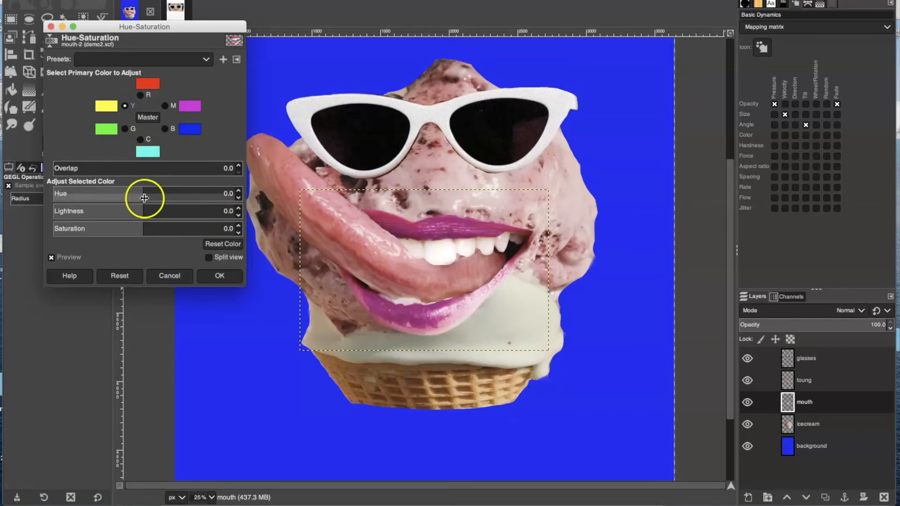
pyautogui.moveTo(141, 194); pyautogui.dragTo(133, 195)
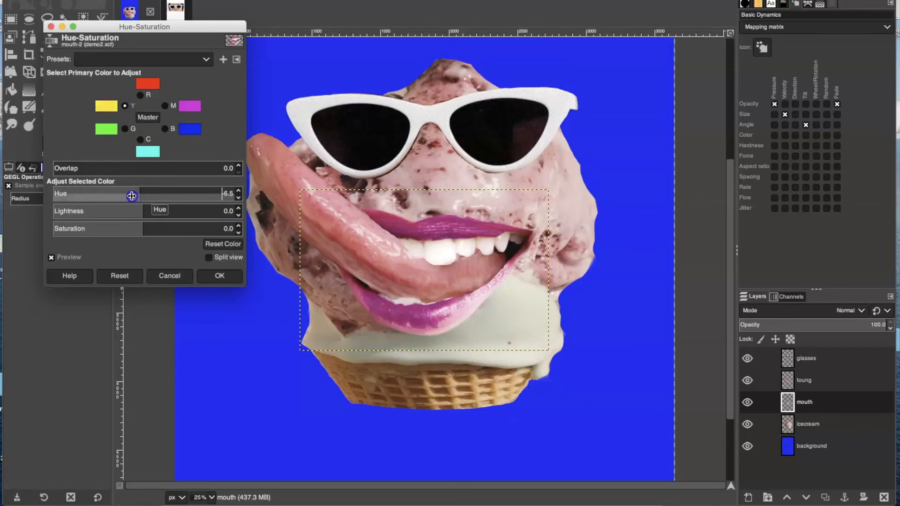
pyautogui.click(239, 197)
pyautogui.click(145, 206)
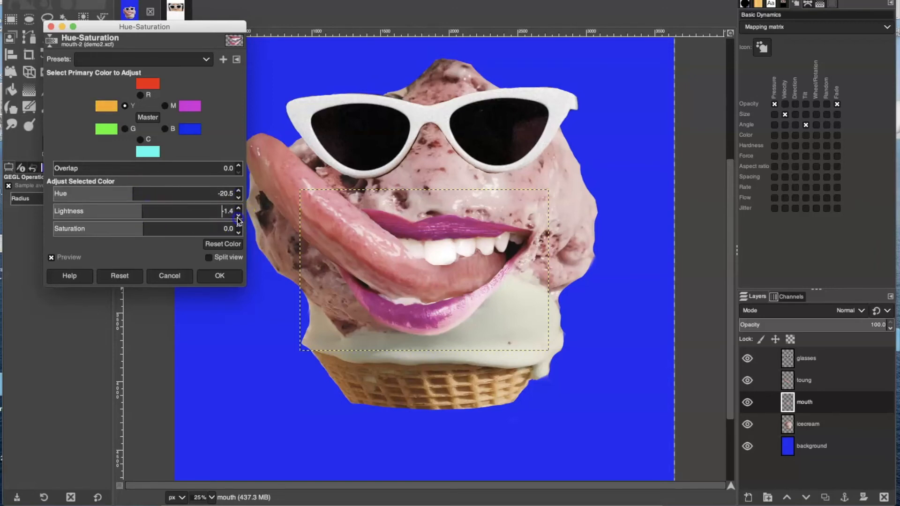
# Step: Try red at hue 6.1, lightness 1.8 and saturation 3.7 on the mouth layer
pyautogui.click(141, 95)
pyautogui.moveTo(143, 193); pyautogui.dragTo(159, 213)
pyautogui.moveTo(143, 230); pyautogui.dragTo(162, 231)
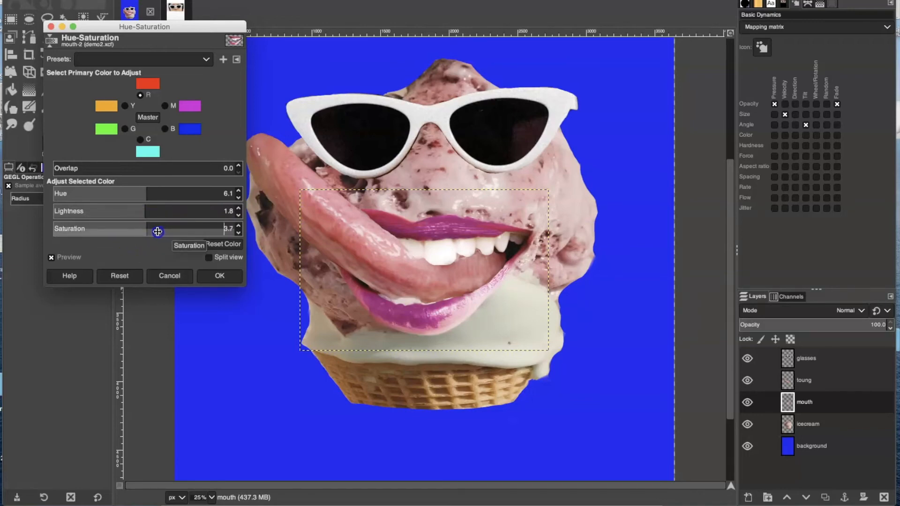
# Step: Try a blue hue of -29.2 and reset all the Hue-Saturation adjustments
pyautogui.click(165, 128)
pyautogui.moveTo(174, 193); pyautogui.dragTo(117, 195)
pyautogui.click(119, 275)
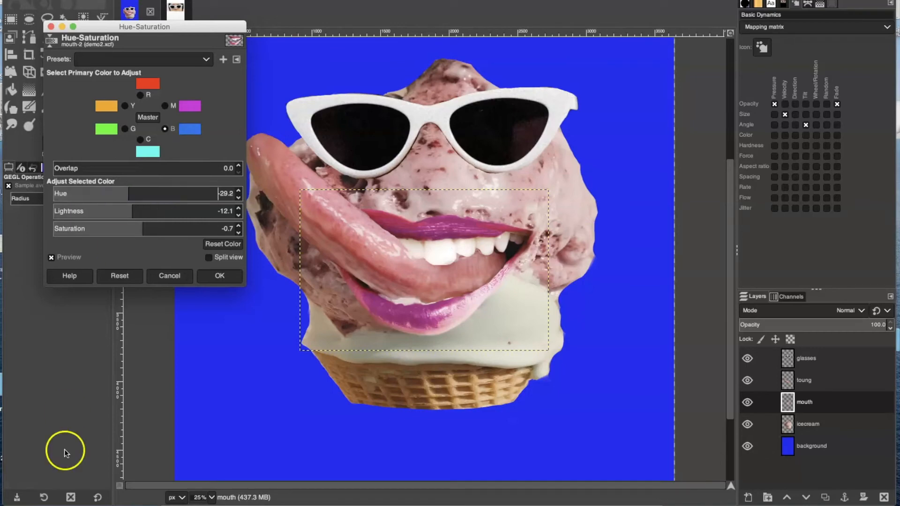
# Step: Turn on the split view comparison and shift the mouth's red hue to about 22.3
pyautogui.click(209, 258)
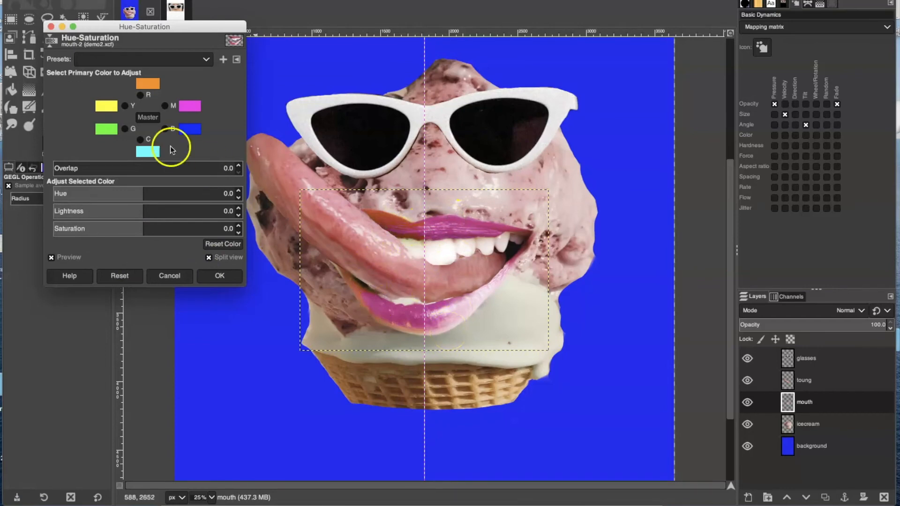
pyautogui.click(142, 96)
pyautogui.click(160, 194)
pyautogui.moveTo(136, 194); pyautogui.dragTo(106, 194)
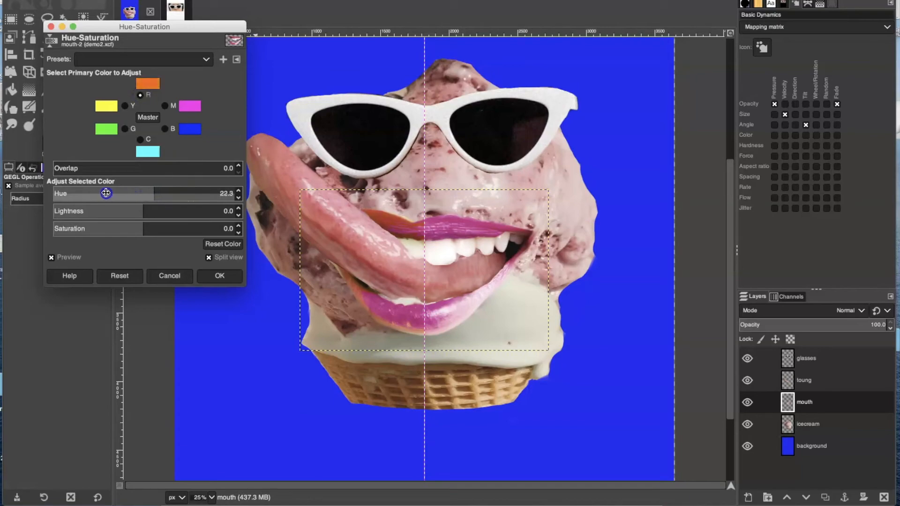
# Step: Compare lower and higher red hues on the mouth, ending with the red hue at 50.3
pyautogui.click(238, 198)
pyautogui.click(238, 198)
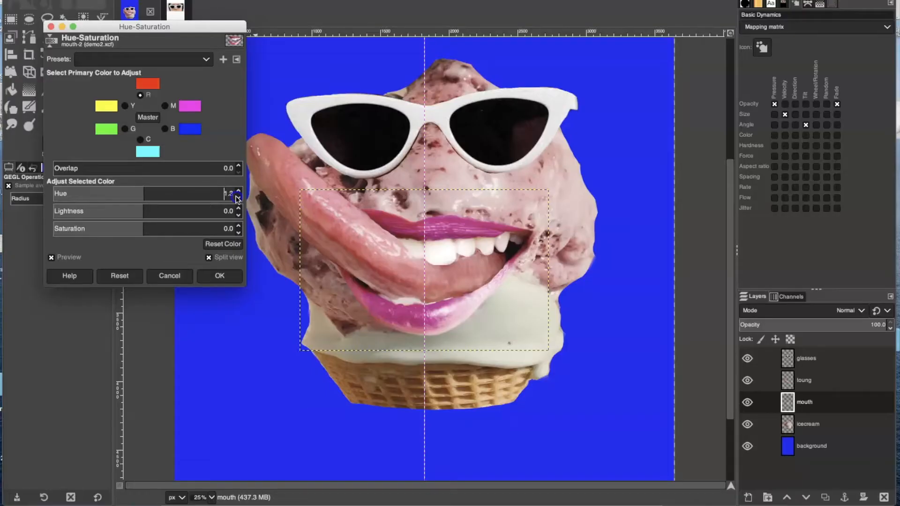
pyautogui.click(238, 190)
pyautogui.click(238, 191)
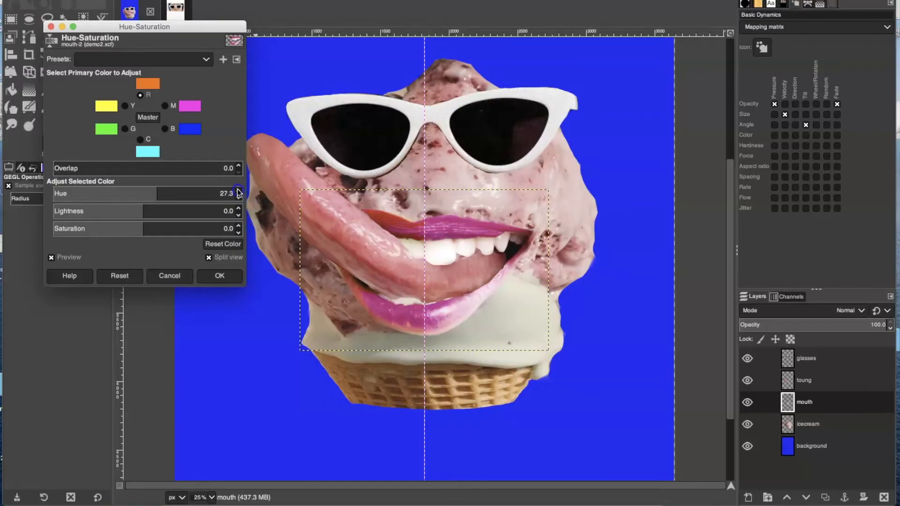
pyautogui.click(238, 190)
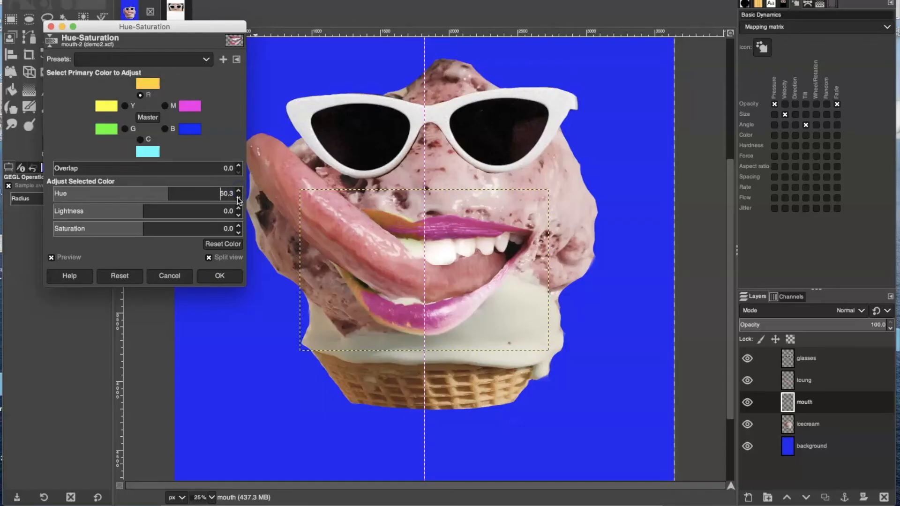
# Step: Set the mouth's red hue to 21.3 and its magenta to hue 4.8, lightness 5 and saturation 18
pyautogui.click(239, 199)
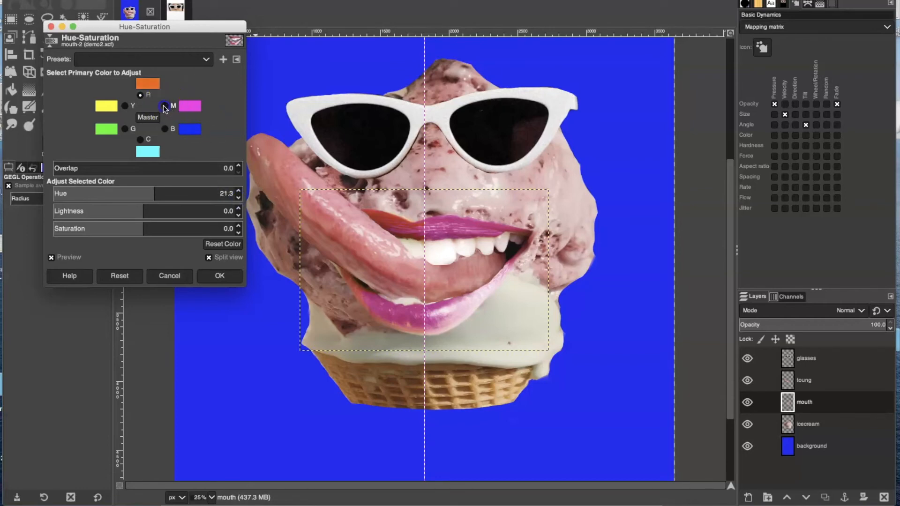
pyautogui.click(238, 208)
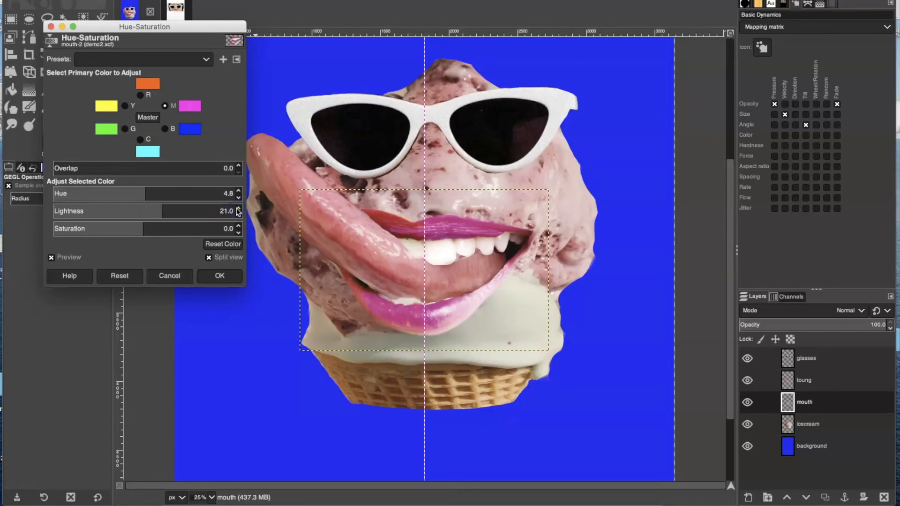
pyautogui.click(239, 216)
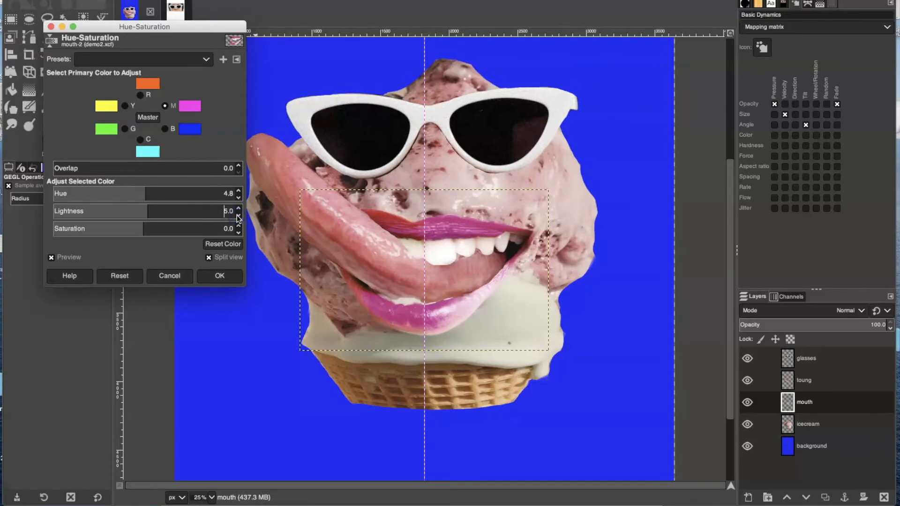
pyautogui.click(238, 226)
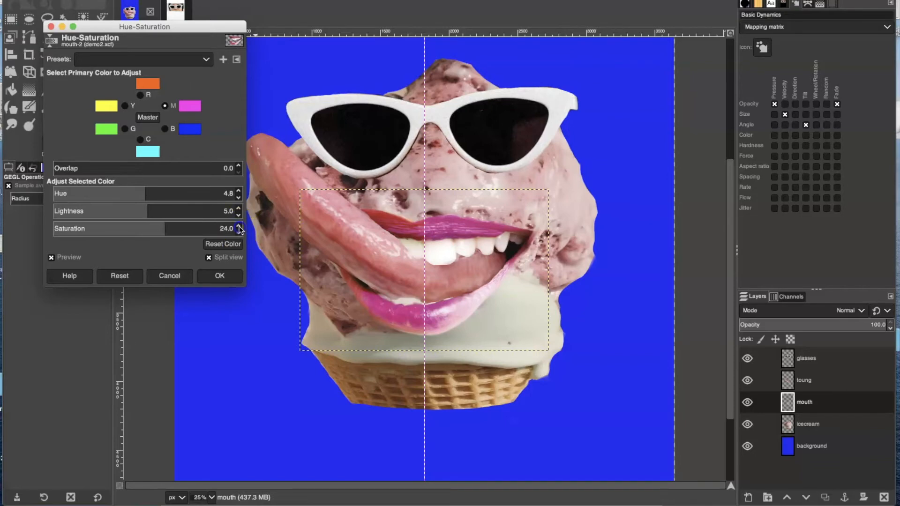
pyautogui.click(238, 235)
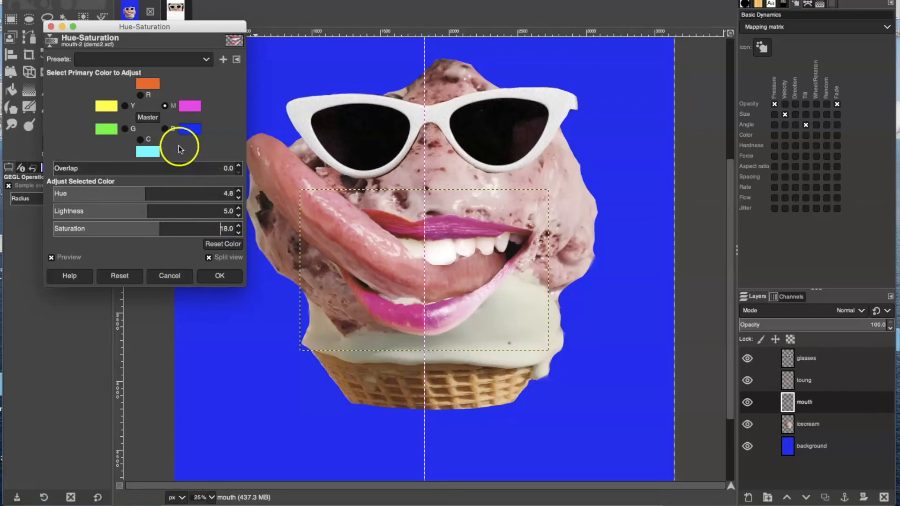
# Step: Set the mouth's blue range to hue 24, lightness 12 and overlap 28, and raise its saturation
pyautogui.click(170, 135)
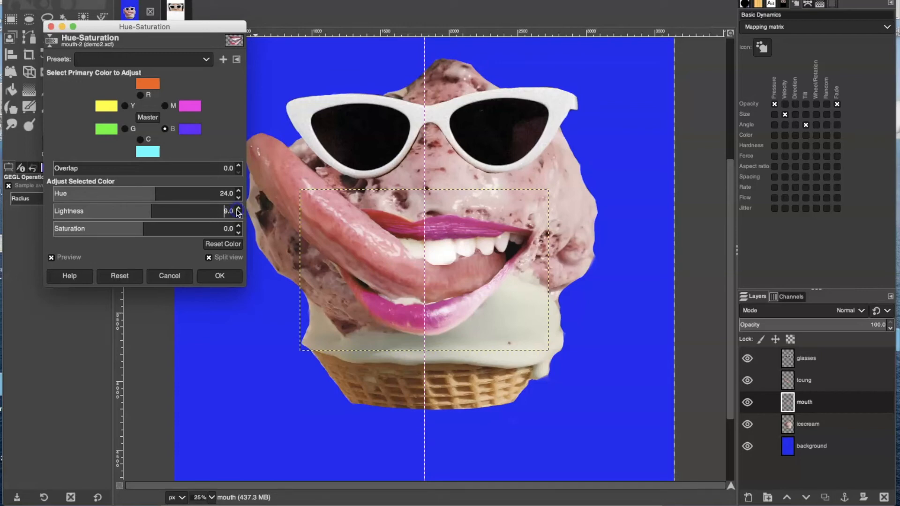
pyautogui.click(239, 167)
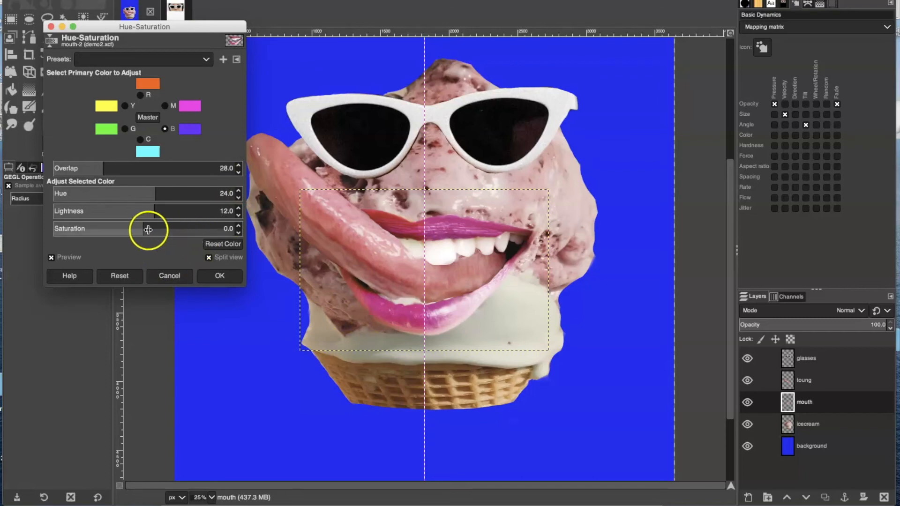
pyautogui.moveTo(145, 230); pyautogui.dragTo(171, 231)
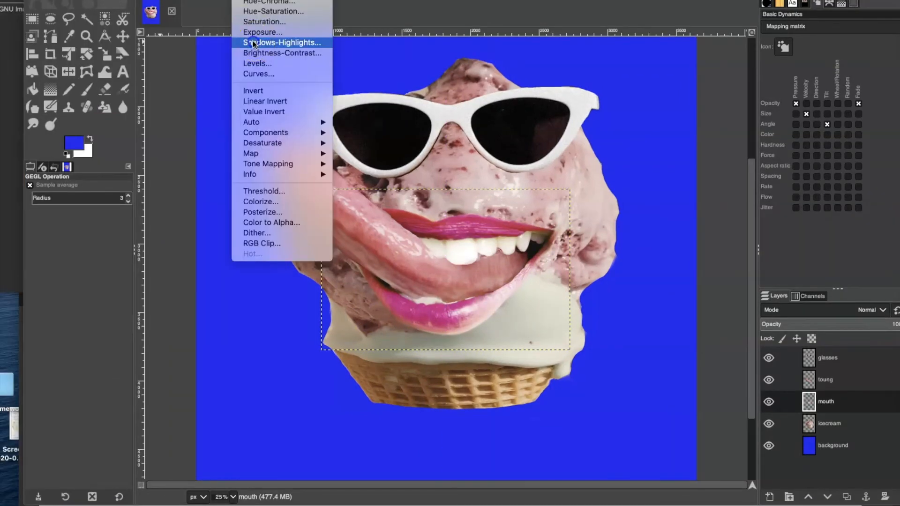
# Step: Apply Shadows-Highlights to the mouth layer with highlights at -78.82
pyautogui.click(255, 41)
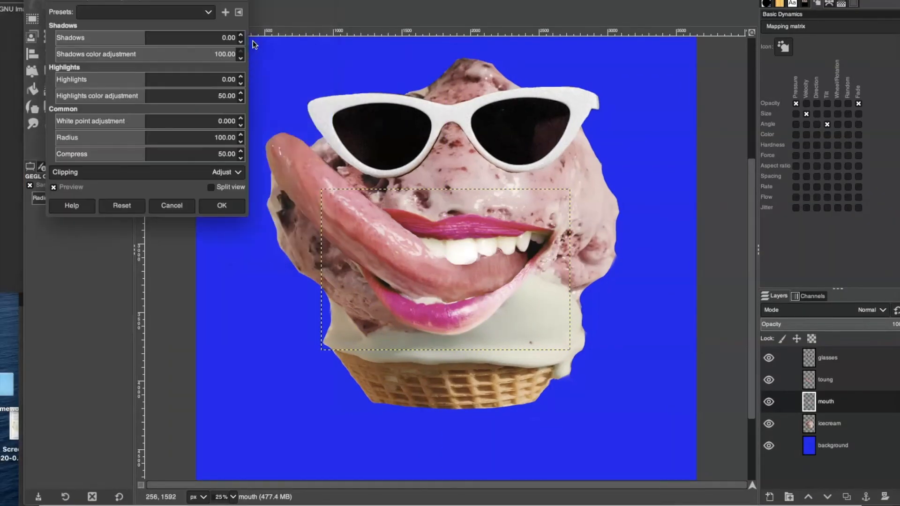
pyautogui.moveTo(202, 3); pyautogui.dragTo(206, 64)
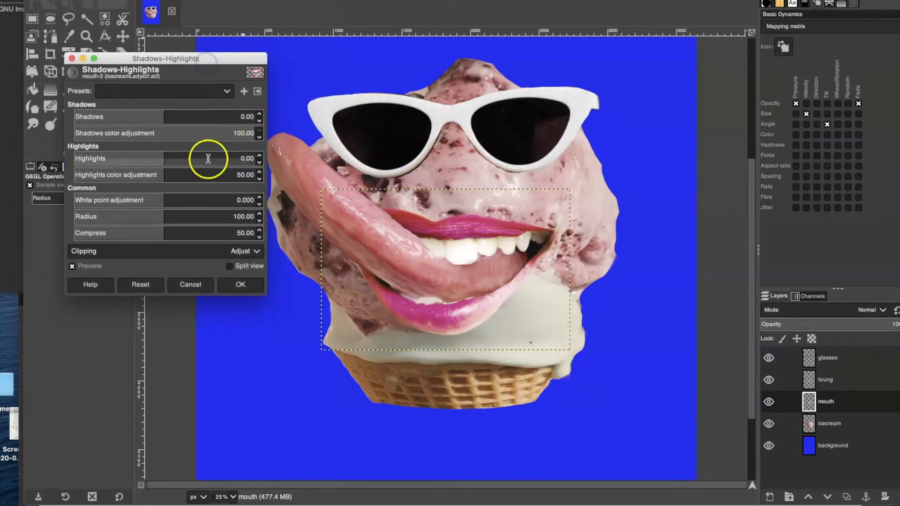
pyautogui.click(259, 162)
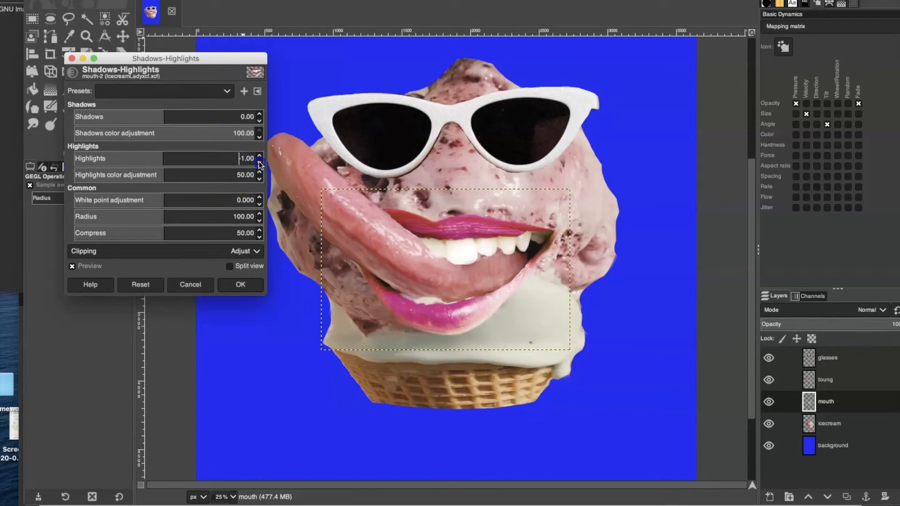
pyautogui.click(259, 162)
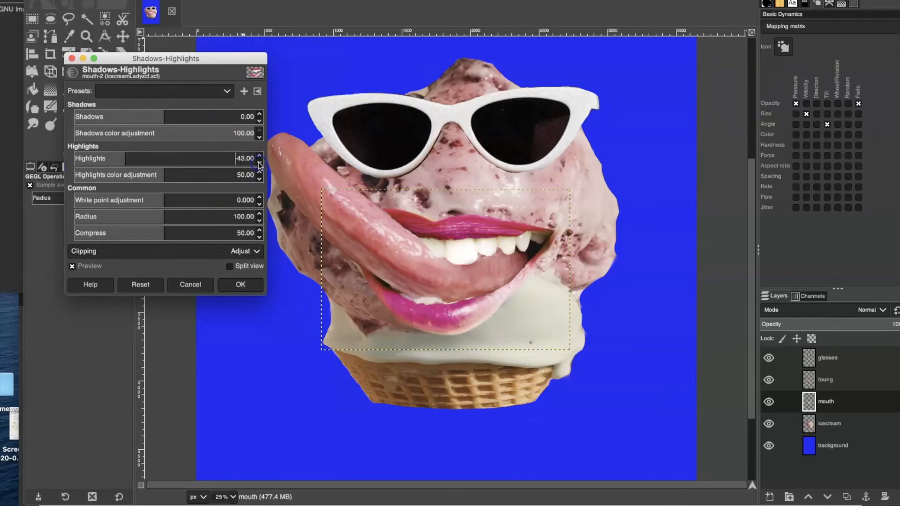
pyautogui.click(259, 162)
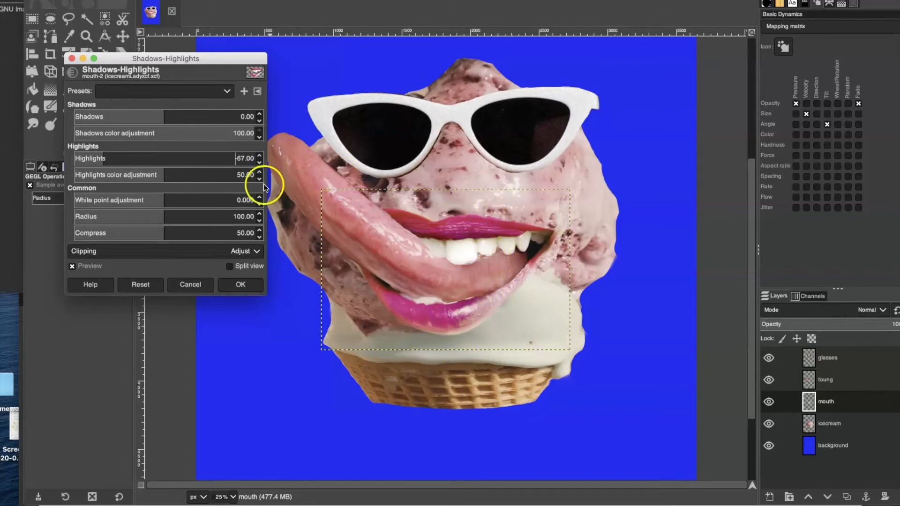
pyautogui.click(259, 162)
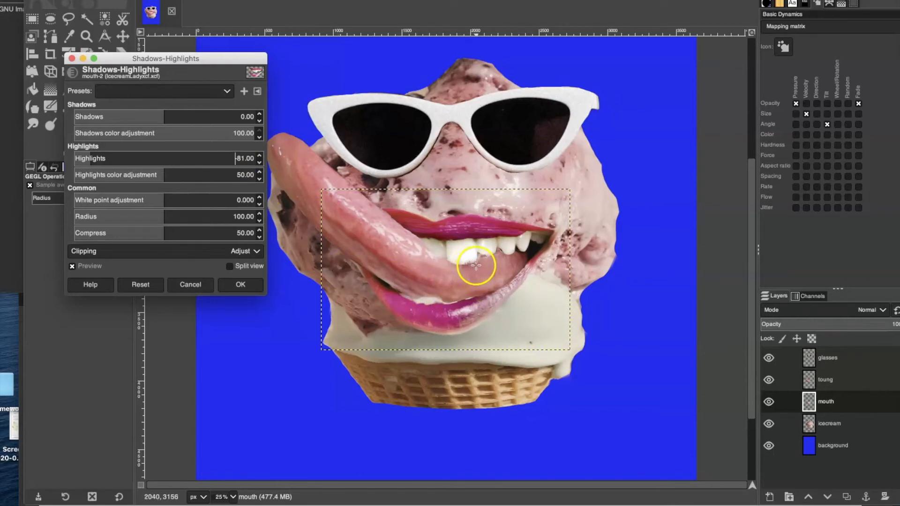
pyautogui.moveTo(143, 159); pyautogui.dragTo(92, 161)
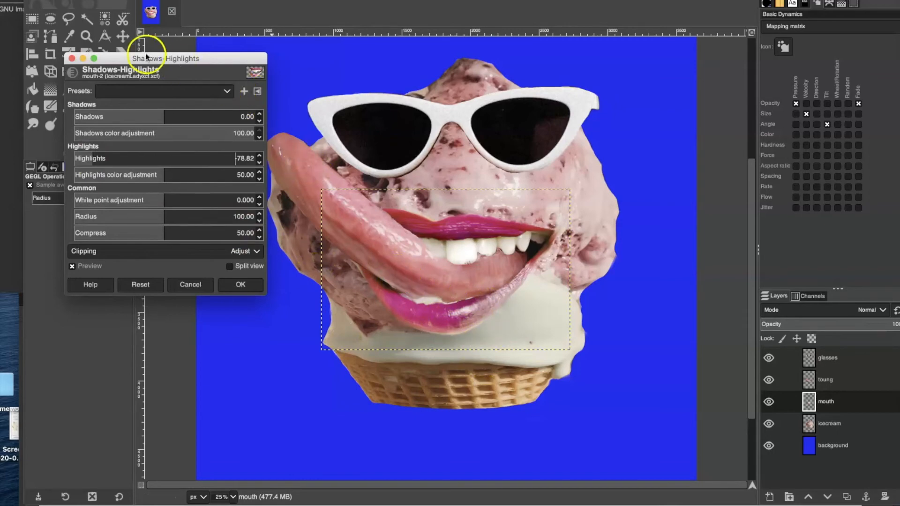
pyautogui.click(241, 284)
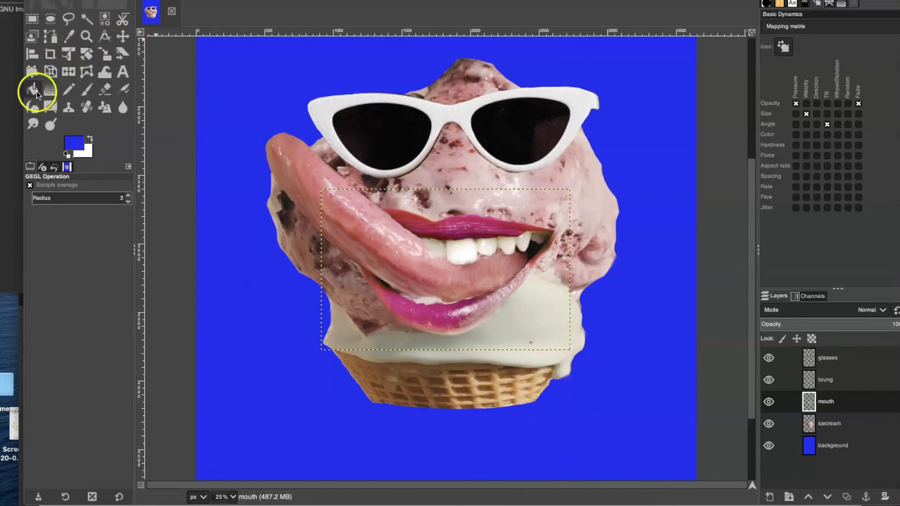
# Step: Smudge the rough lower edge of the front tooth and the lower lip's edge on the mouth layer
pyautogui.click(32, 122)
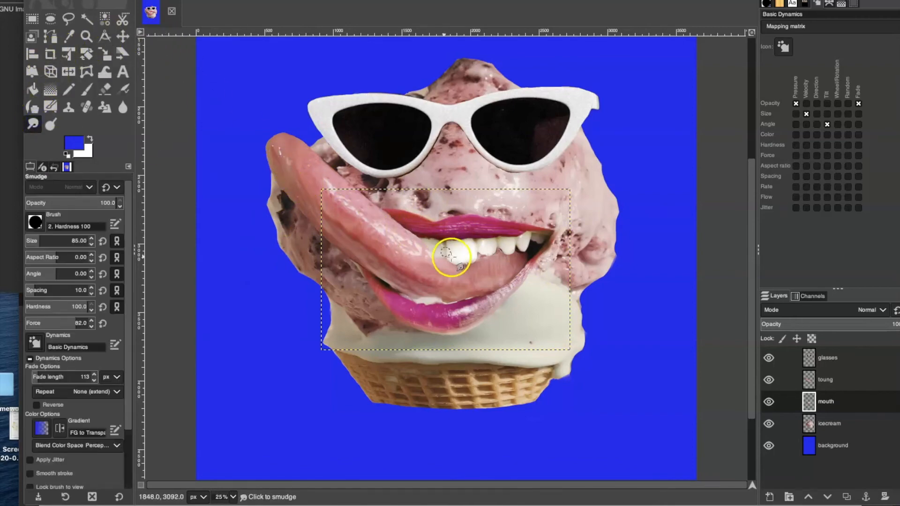
pyautogui.moveTo(460, 256); pyautogui.dragTo(466, 259)
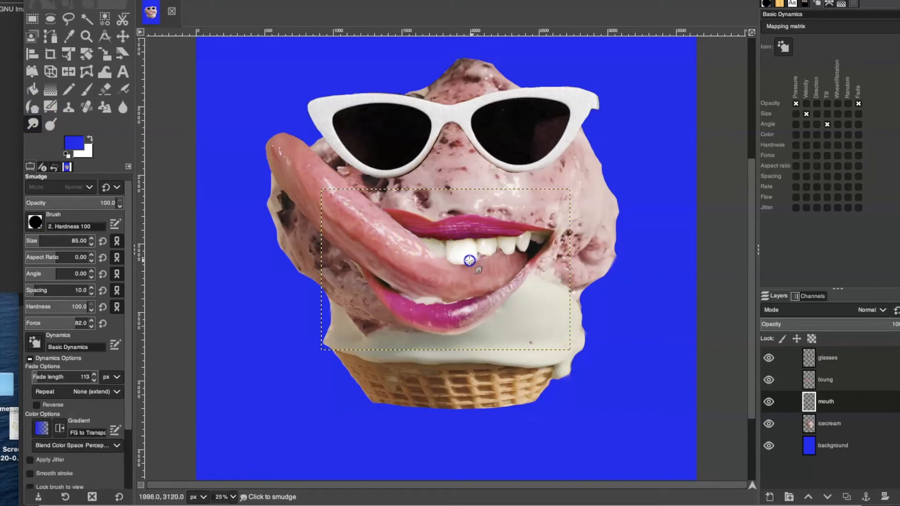
pyautogui.moveTo(511, 294)
pyautogui.mouseDown()
pyautogui.moveTo(503, 321)
pyautogui.moveTo(491, 339)
pyautogui.moveTo(461, 347)
pyautogui.moveTo(429, 336)
pyautogui.moveTo(481, 321)
pyautogui.moveTo(431, 335)
pyautogui.moveTo(474, 328)
pyautogui.moveTo(455, 331)
pyautogui.moveTo(478, 325)
pyautogui.mouseUp()
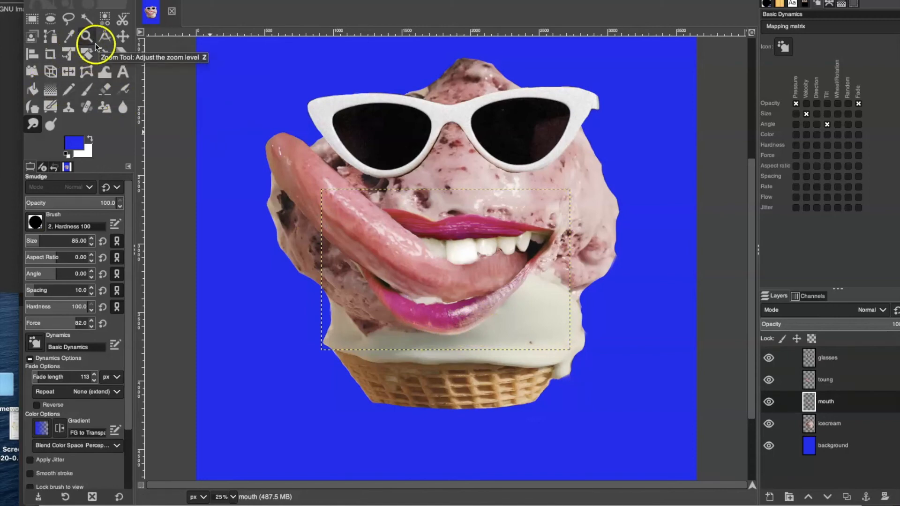
# Step: Erase the leftover fringe along the underside of the lower lip on the mouth layer with the size 85 brush
pyautogui.click(105, 89)
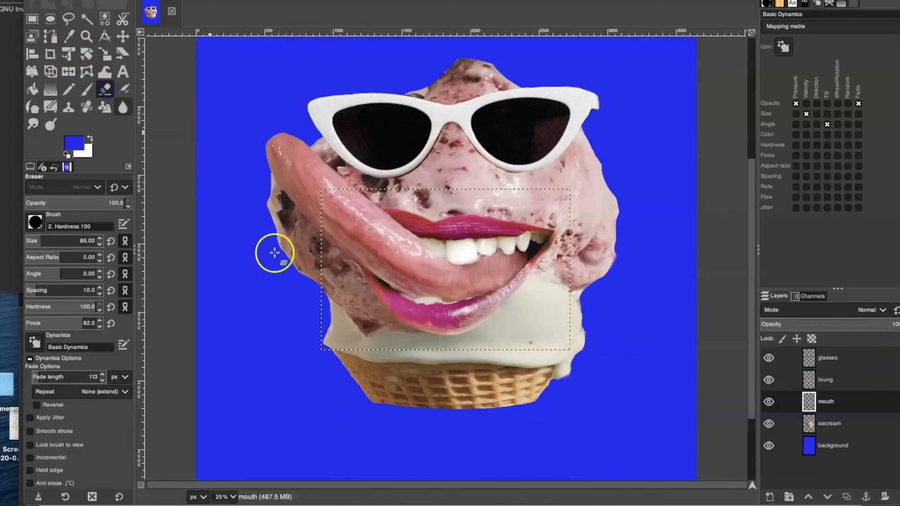
pyautogui.moveTo(413, 315); pyautogui.dragTo(488, 323)
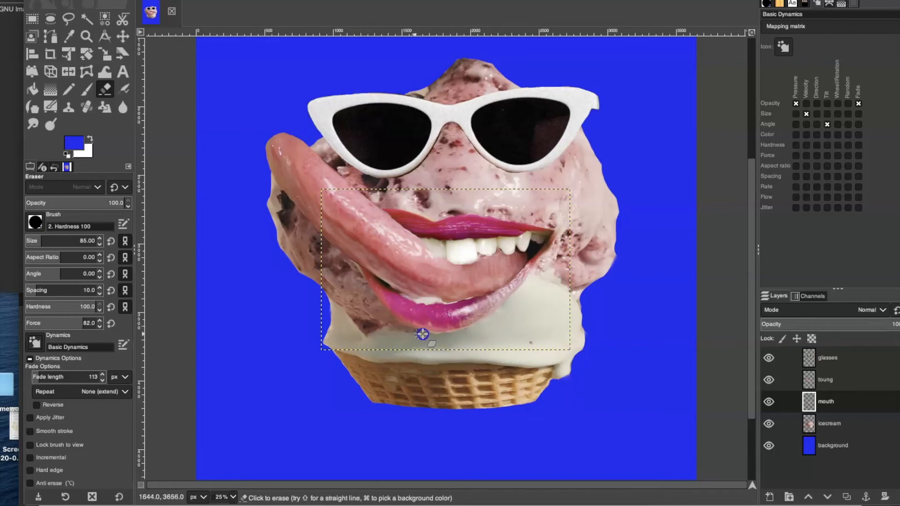
pyautogui.moveTo(458, 356); pyautogui.dragTo(450, 339)
pyautogui.click(521, 308)
pyautogui.moveTo(522, 309)
pyautogui.mouseDown()
pyautogui.moveTo(526, 291)
pyautogui.moveTo(532, 297)
pyautogui.moveTo(532, 307)
pyautogui.moveTo(504, 267)
pyautogui.mouseUp()
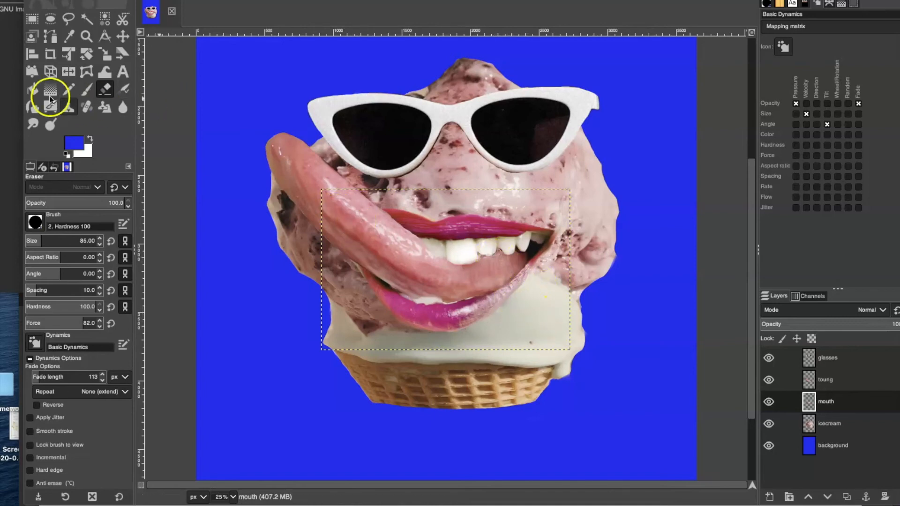
# Step: Smooth the teeth and the lower lip's edge again with the Smudge tool
pyautogui.click(32, 124)
pyautogui.moveTo(489, 250)
pyautogui.mouseDown()
pyautogui.moveTo(470, 255)
pyautogui.moveTo(488, 267)
pyautogui.moveTo(500, 328)
pyautogui.moveTo(517, 310)
pyautogui.moveTo(506, 301)
pyautogui.moveTo(501, 322)
pyautogui.moveTo(515, 312)
pyautogui.moveTo(512, 321)
pyautogui.moveTo(492, 343)
pyautogui.moveTo(481, 391)
pyautogui.moveTo(454, 412)
pyautogui.moveTo(483, 261)
pyautogui.mouseUp()
pyautogui.moveTo(488, 304)
pyautogui.mouseDown()
pyautogui.moveTo(493, 371)
pyautogui.moveTo(446, 369)
pyautogui.moveTo(462, 391)
pyautogui.mouseUp()
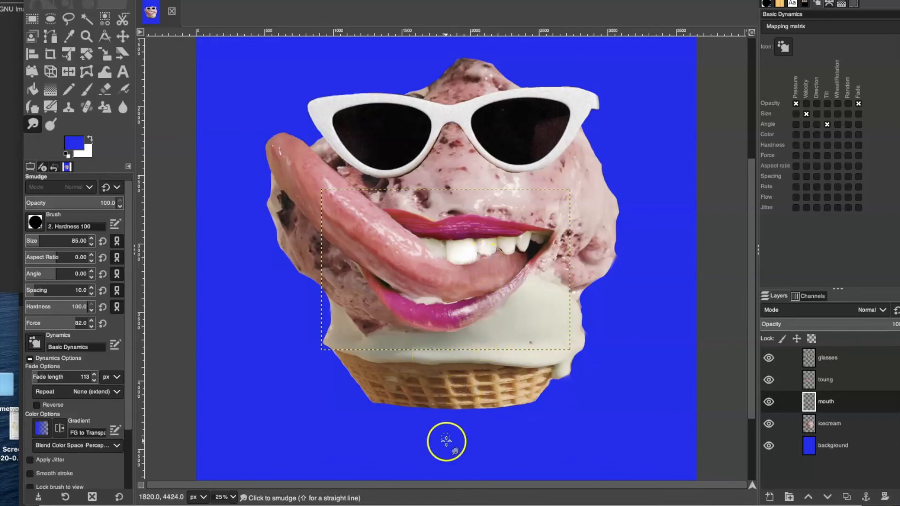
pyautogui.moveTo(447, 443)
pyautogui.mouseDown()
pyautogui.moveTo(501, 454)
pyautogui.moveTo(471, 315)
pyautogui.moveTo(441, 309)
pyautogui.moveTo(402, 203)
pyautogui.moveTo(380, 184)
pyautogui.moveTo(378, 117)
pyautogui.moveTo(408, 81)
pyautogui.moveTo(352, 1)
pyautogui.mouseUp()
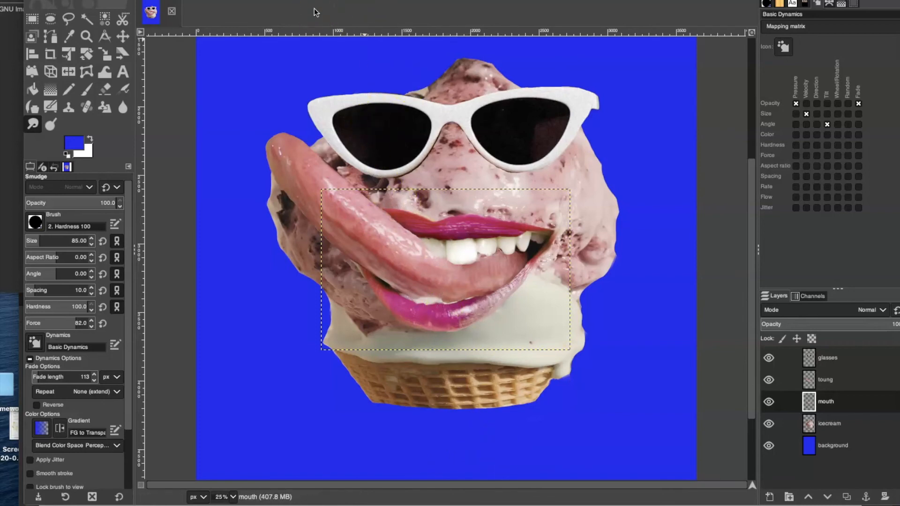
pyautogui.click(75, 0)
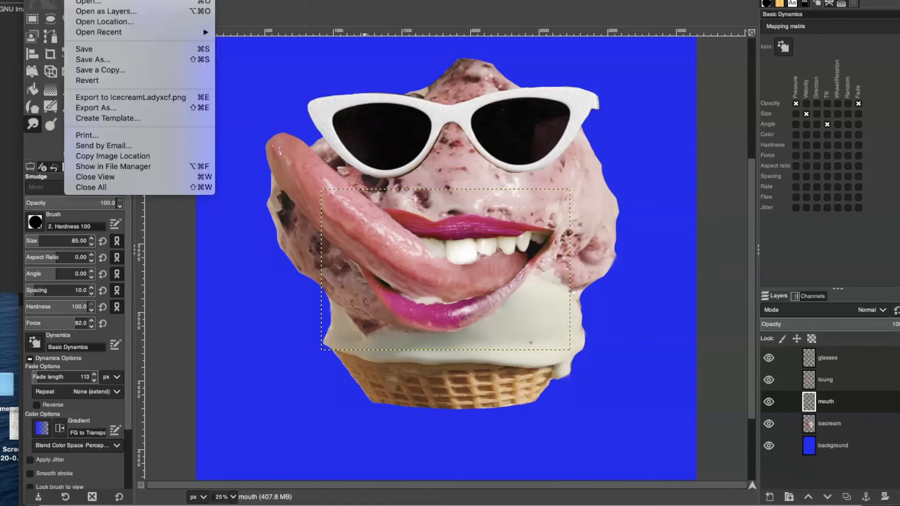
pyautogui.click(84, 60)
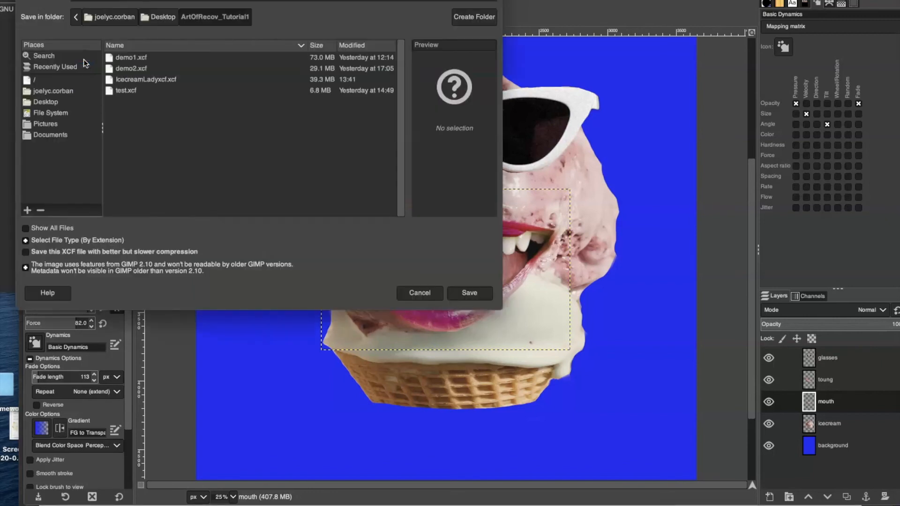
pyautogui.moveTo(150, 1); pyautogui.dragTo(155, 6)
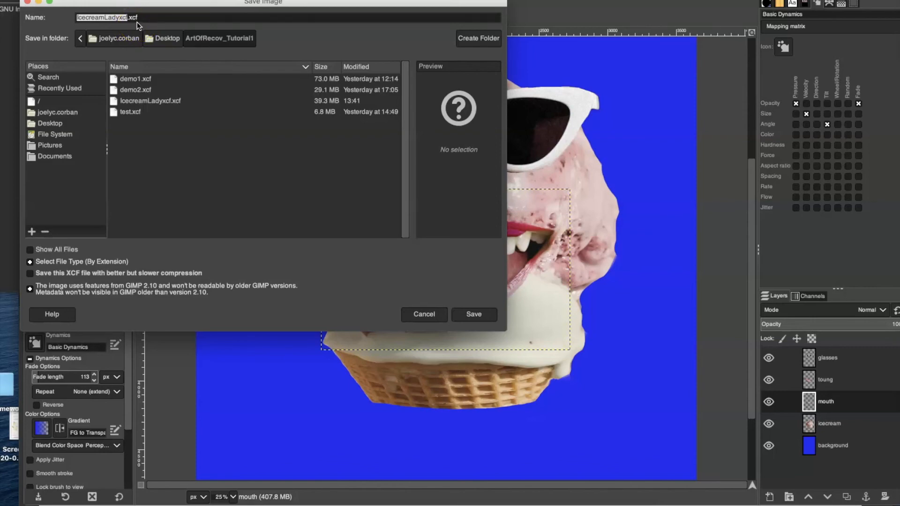
pyautogui.moveTo(147, 2); pyautogui.dragTo(144, 86)
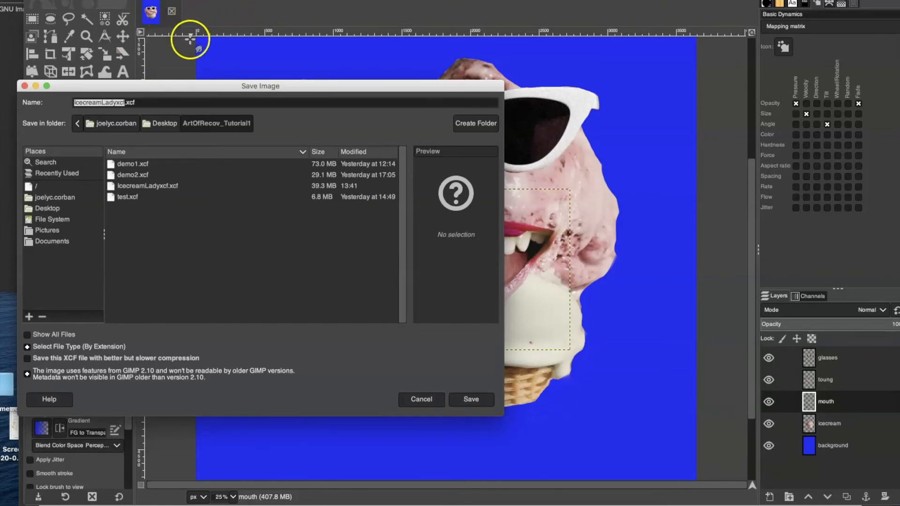
pyautogui.moveTo(225, 86); pyautogui.dragTo(215, 62)
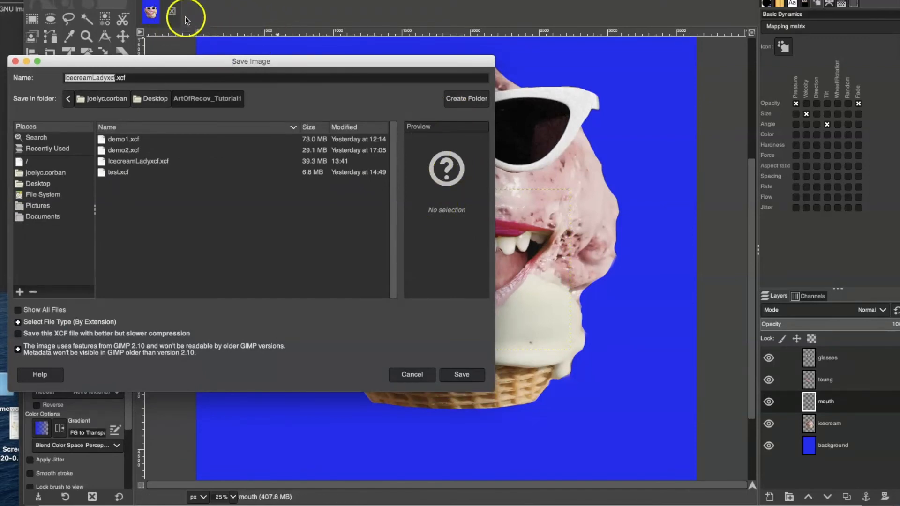
pyautogui.moveTo(216, 57); pyautogui.dragTo(231, 54)
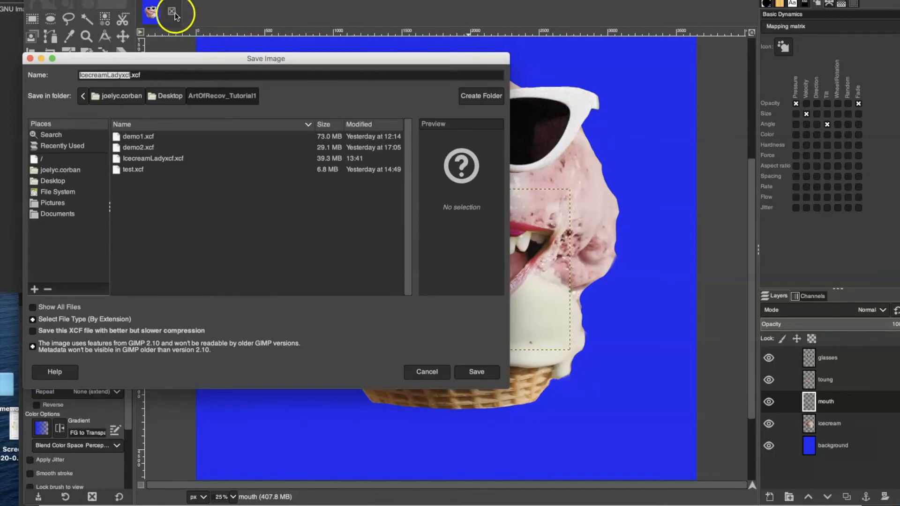
pyautogui.moveTo(252, 63); pyautogui.dragTo(256, 40)
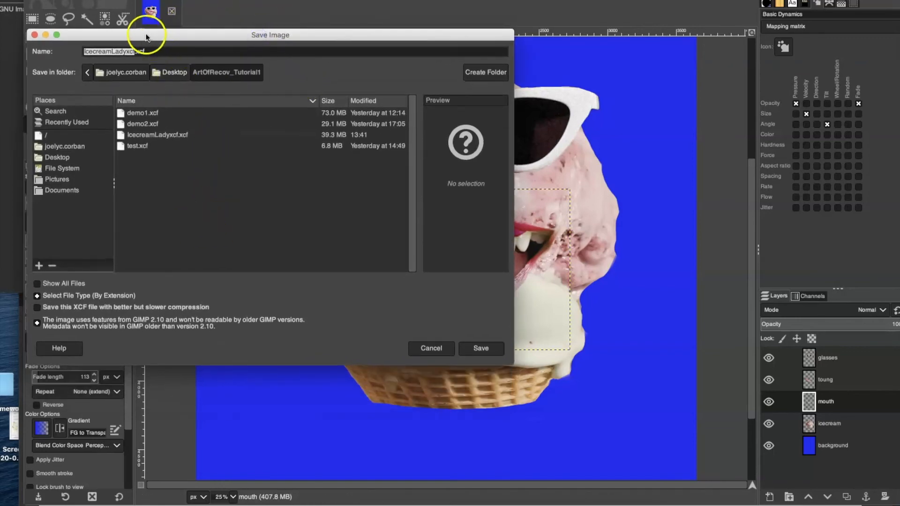
pyautogui.click(34, 34)
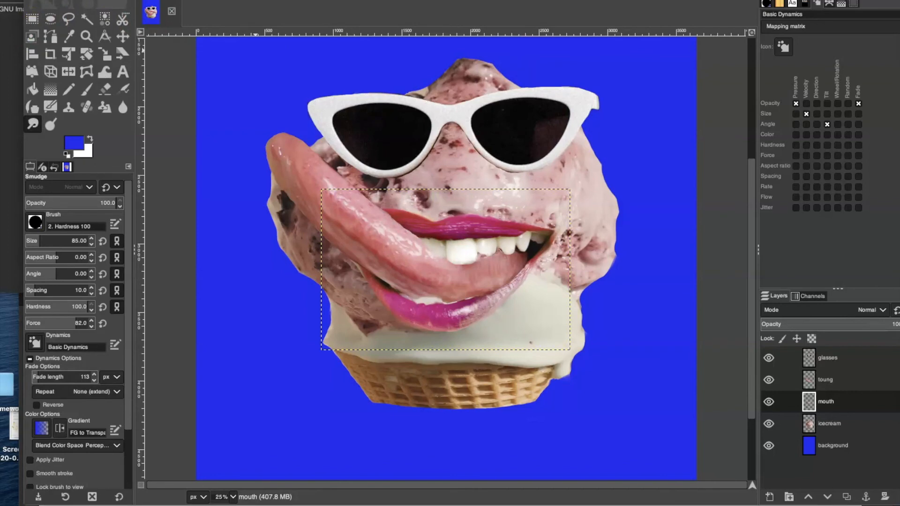
# Step: Open the image export and name the file IcecreamLady.png in the ArtOfRecov_Tutorial1 folder
pyautogui.click(75, 0)
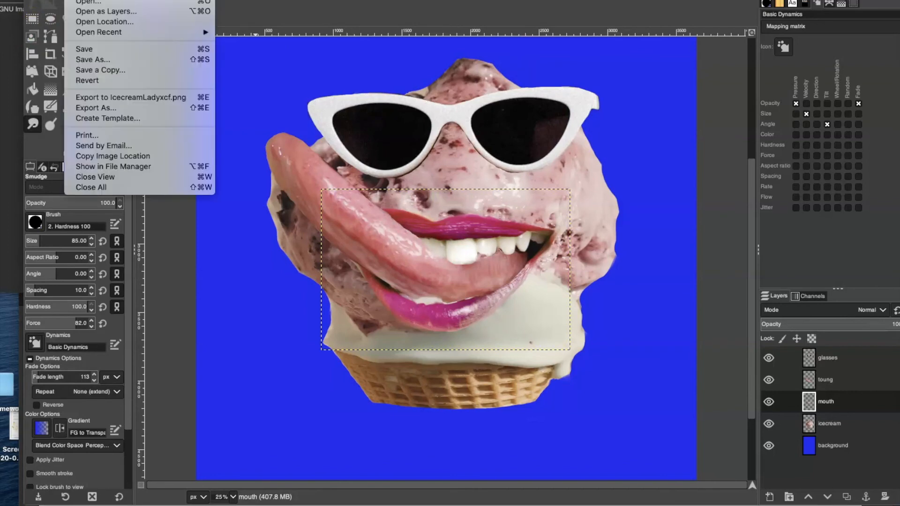
pyautogui.click(89, 109)
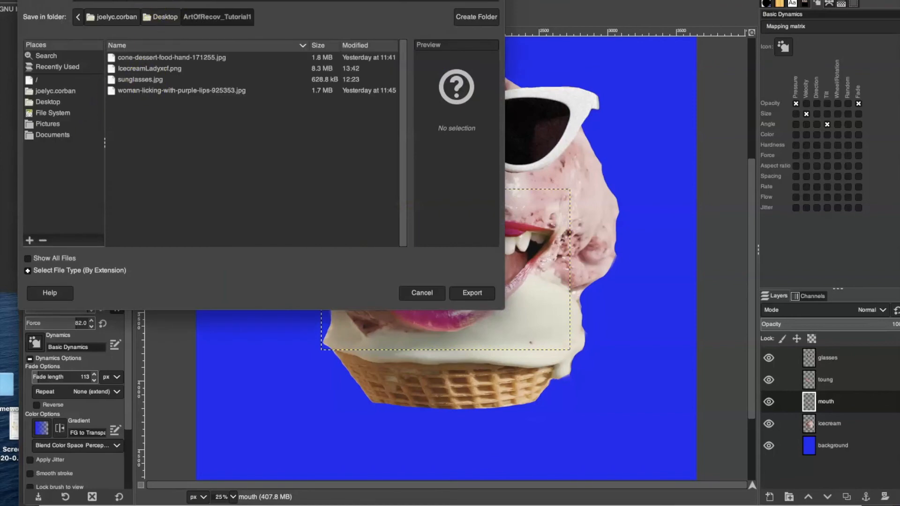
pyautogui.moveTo(154, 0); pyautogui.dragTo(167, 9)
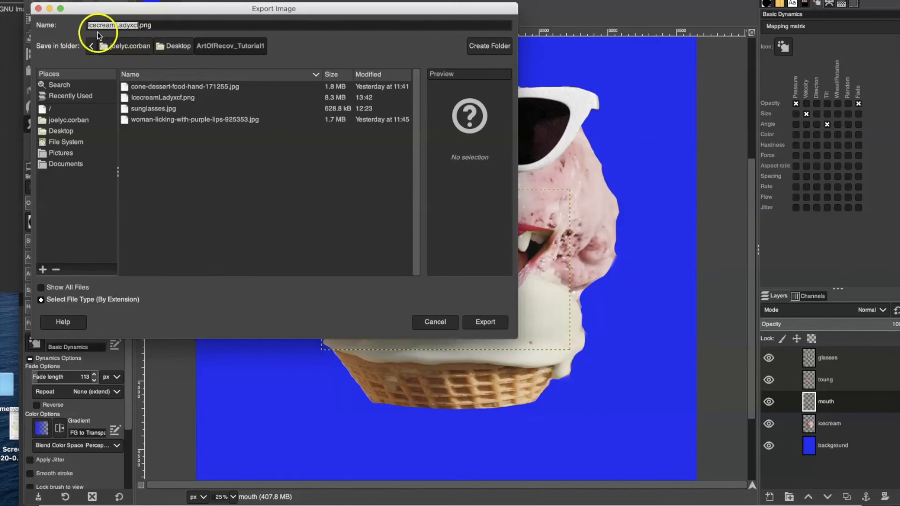
pyautogui.click(138, 25)
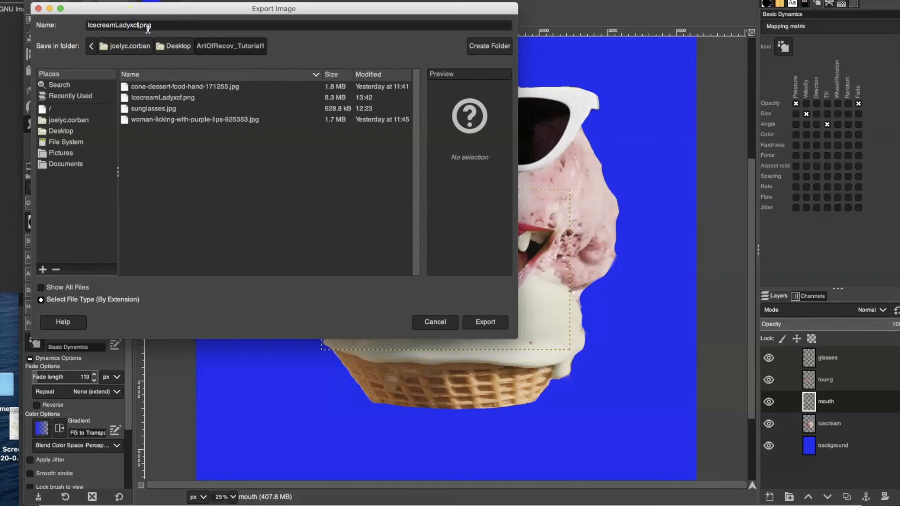
pyautogui.press('BackSpace')
pyautogui.press('BackSpace')
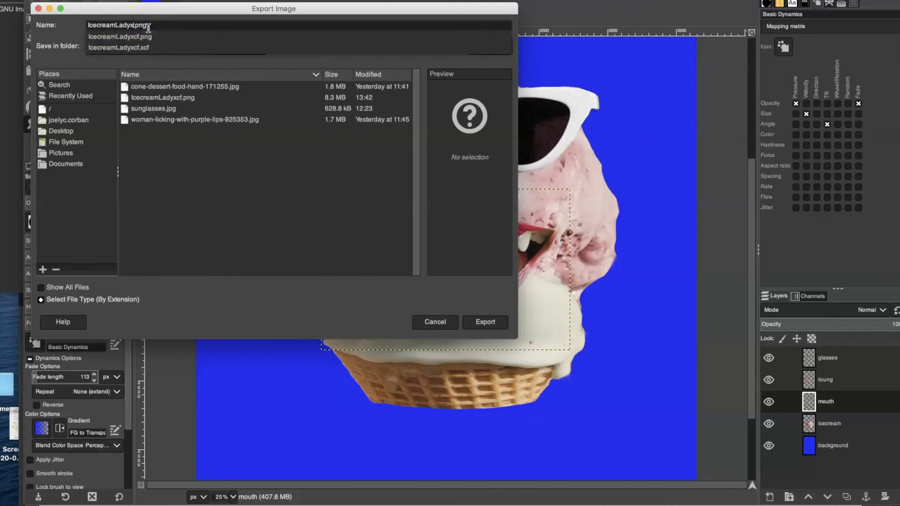
pyautogui.press('BackSpace')
pyautogui.click(165, 29)
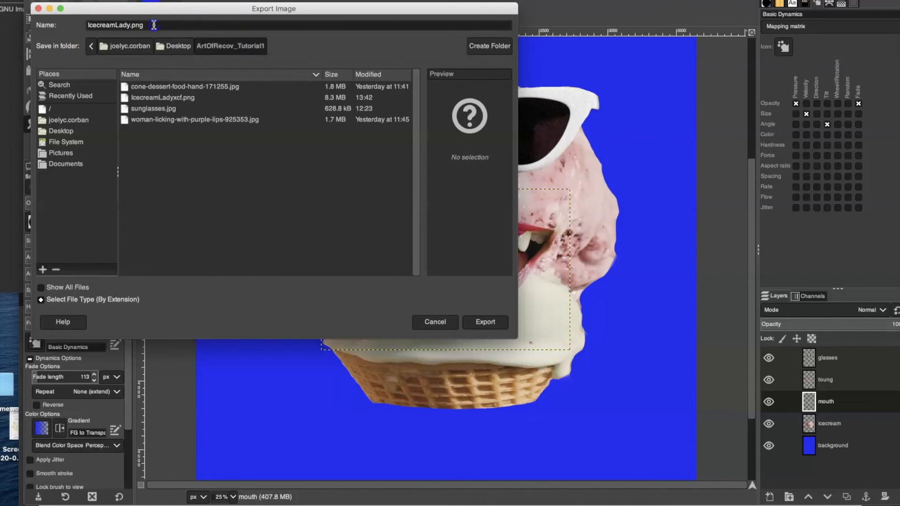
pyautogui.click(150, 29)
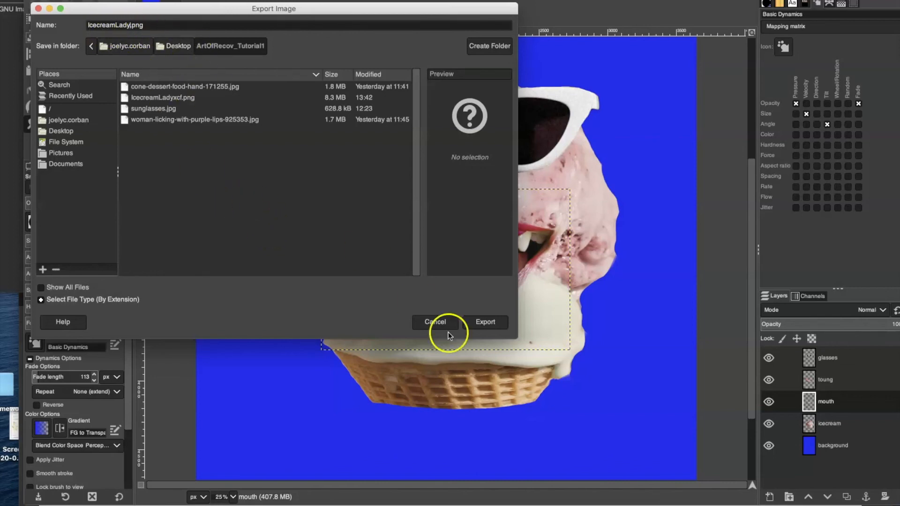
# Step: Export the collage as a PNG with the current PNG export options
pyautogui.click(490, 325)
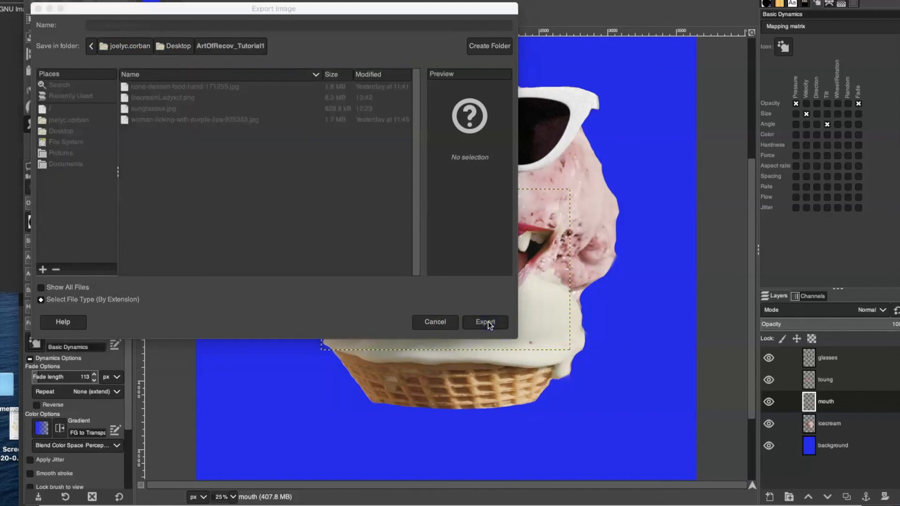
pyautogui.moveTo(452, 125); pyautogui.dragTo(430, 111)
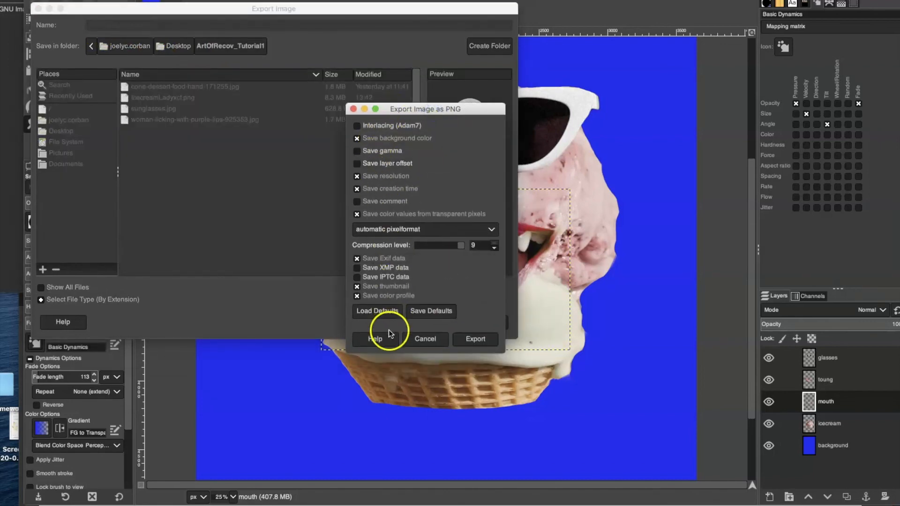
pyautogui.click(475, 340)
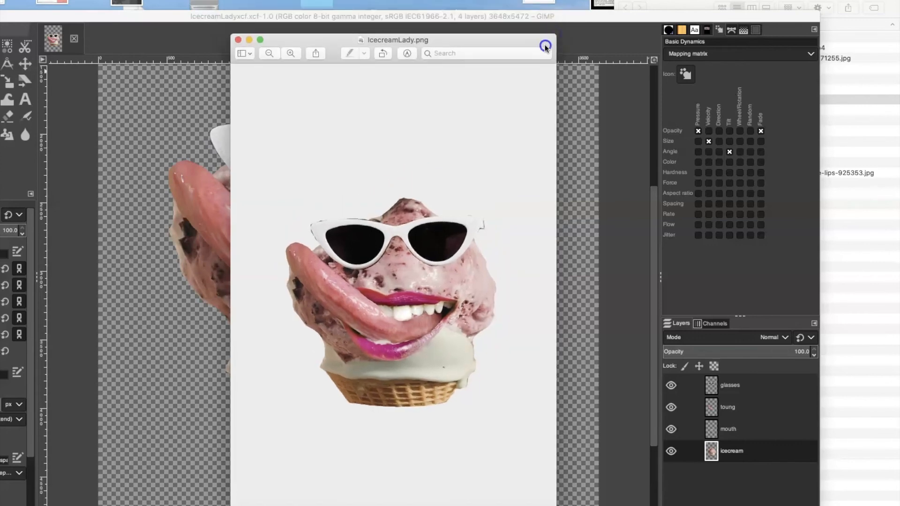
# Step: Examine the exported IcecreamLady.png in the image viewer, checking the edges around both ends of the glasses and the cone
pyautogui.moveTo(545, 47); pyautogui.dragTo(544, 34)
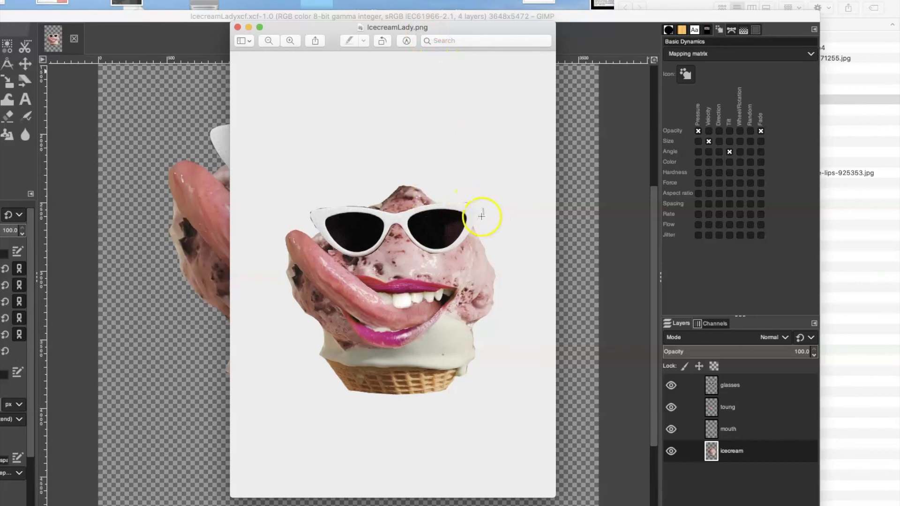
pyautogui.moveTo(490, 196); pyautogui.dragTo(460, 232)
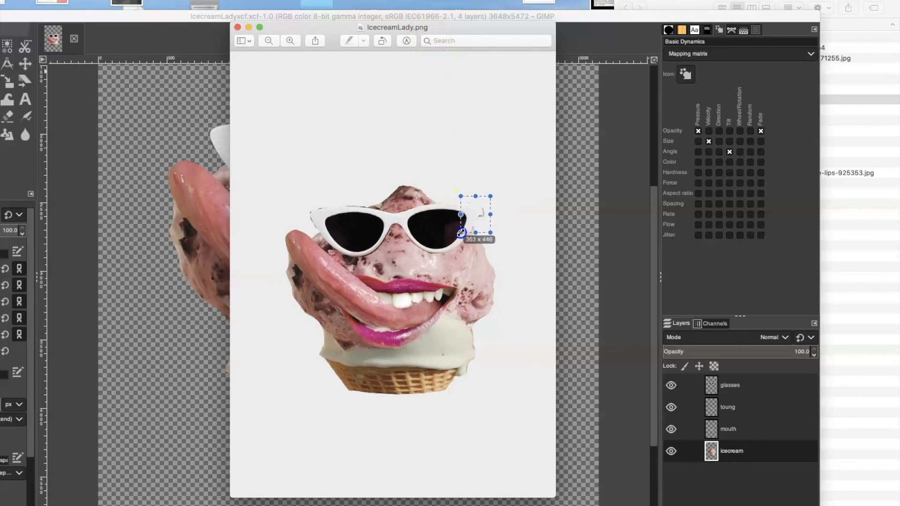
pyautogui.moveTo(291, 197); pyautogui.dragTo(392, 221)
pyautogui.click(313, 236)
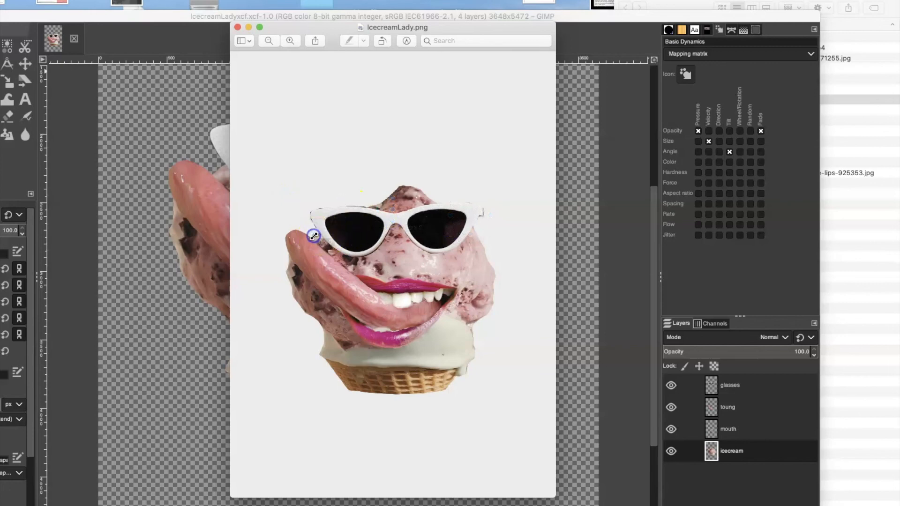
pyautogui.moveTo(386, 190); pyautogui.dragTo(286, 237)
pyautogui.click(337, 291)
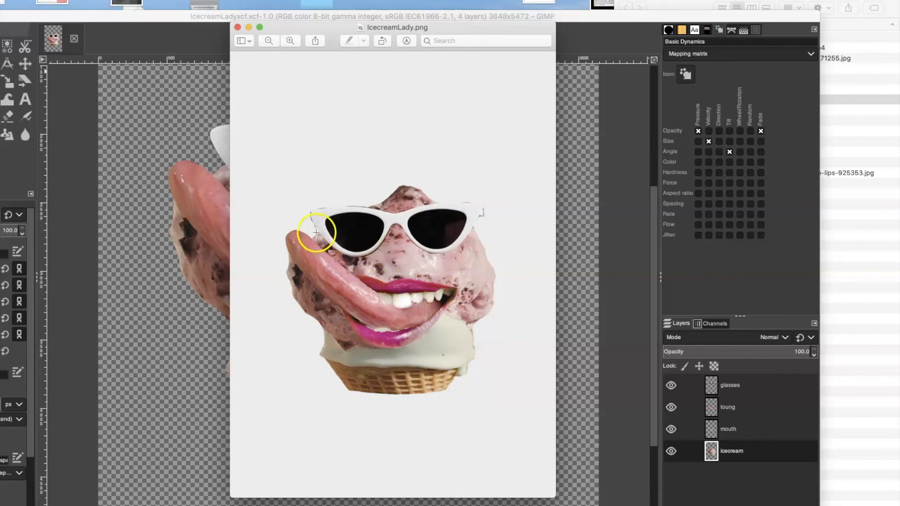
pyautogui.moveTo(303, 201); pyautogui.dragTo(399, 226)
pyautogui.click(503, 259)
pyautogui.moveTo(258, 346); pyautogui.dragTo(365, 398)
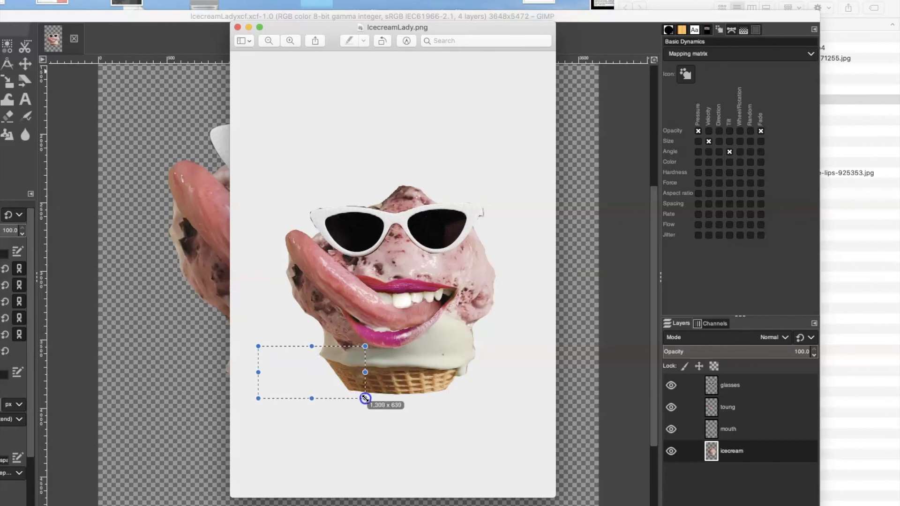
pyautogui.click(377, 399)
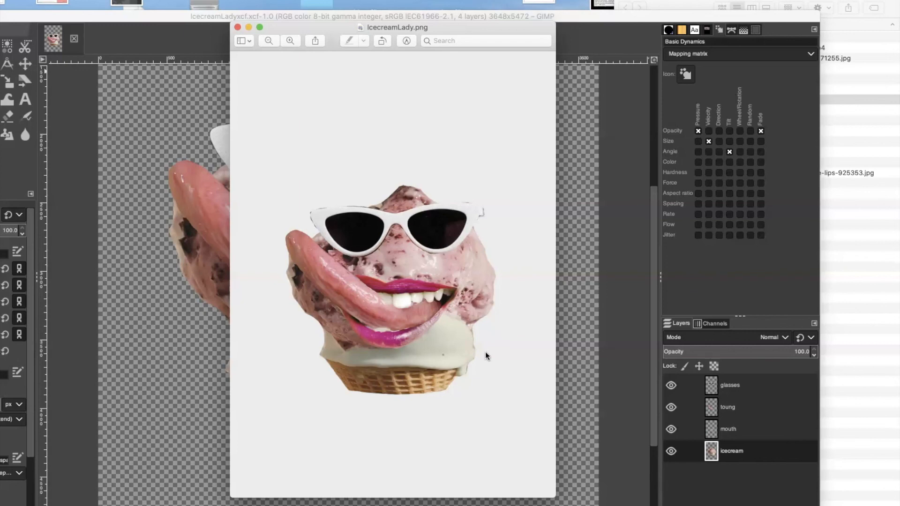
pyautogui.moveTo(536, 24)
pyautogui.mouseDown()
pyautogui.moveTo(536, 10)
pyautogui.moveTo(506, 26)
pyautogui.moveTo(559, 26)
pyautogui.moveTo(545, 11)
pyautogui.mouseUp()
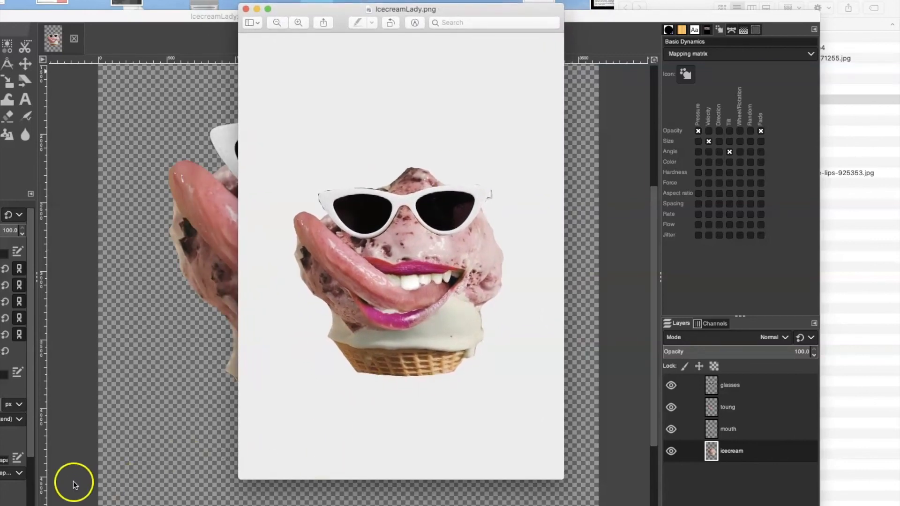